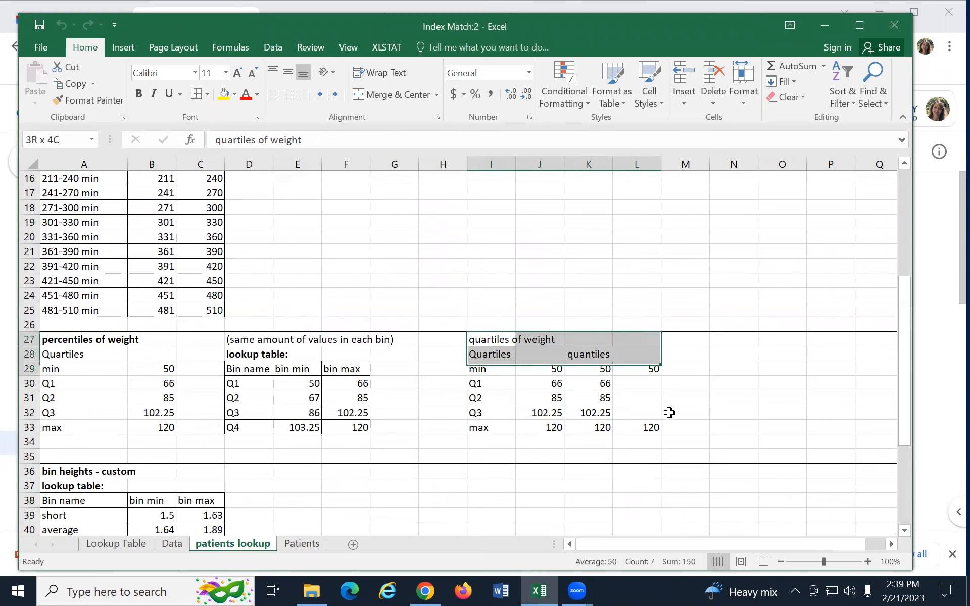
# Clear all contents and formatting from the old quartiles block in I27:M34 on the patients lookup sheet.
pyautogui.rightClick(672, 441)
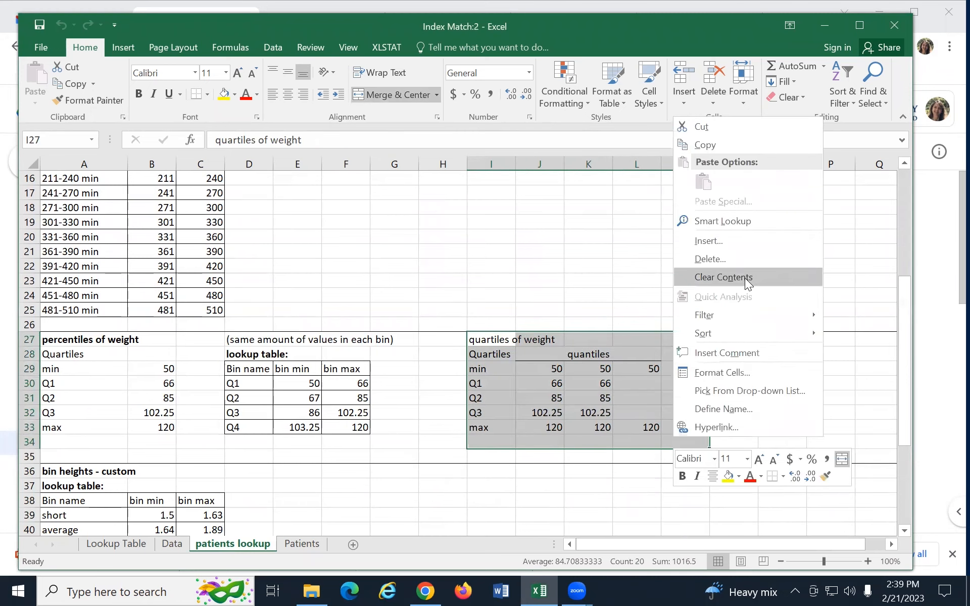
pyautogui.click(799, 103)
pyautogui.click(799, 103)
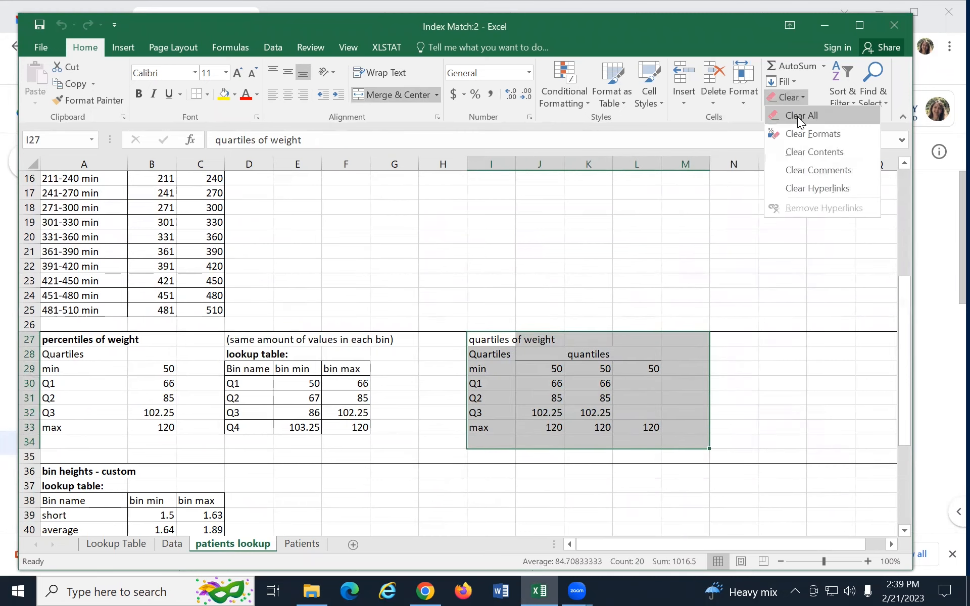
pyautogui.click(796, 117)
# Enter the labels Quartiles, min, Q1, Q2, Q3 and Q4=max down cells I28 to I33.
pyautogui.click(506, 354)
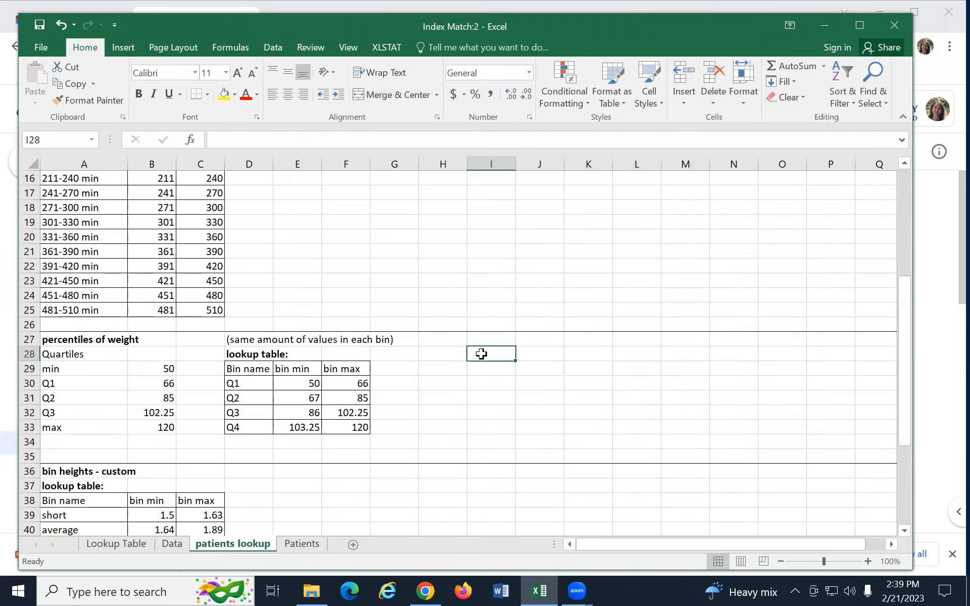
pyautogui.write('Quartiles')
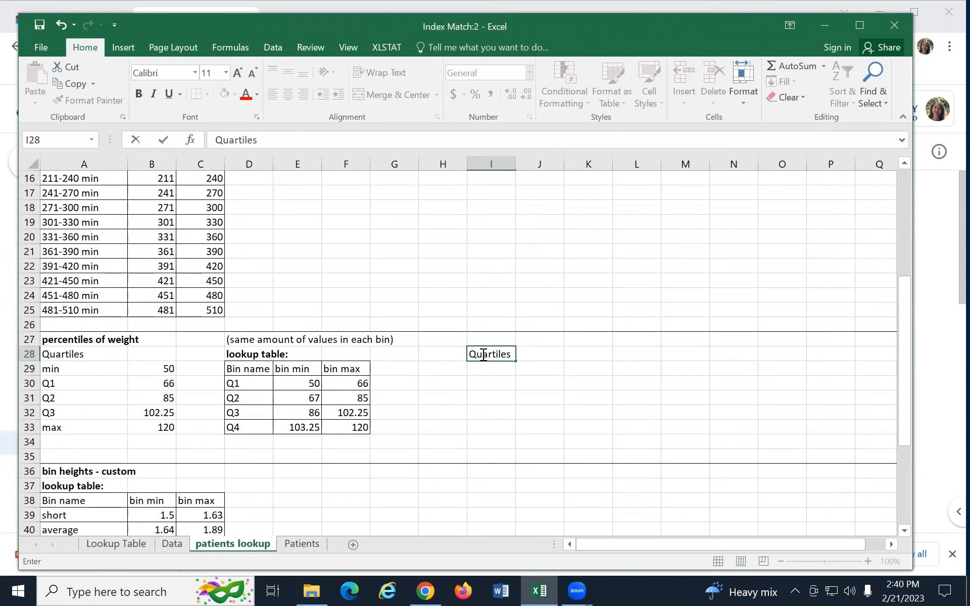
pyautogui.press('Return')
pyautogui.write('min')
pyautogui.press('Return')
pyautogui.write('Q1')
pyautogui.press('Return')
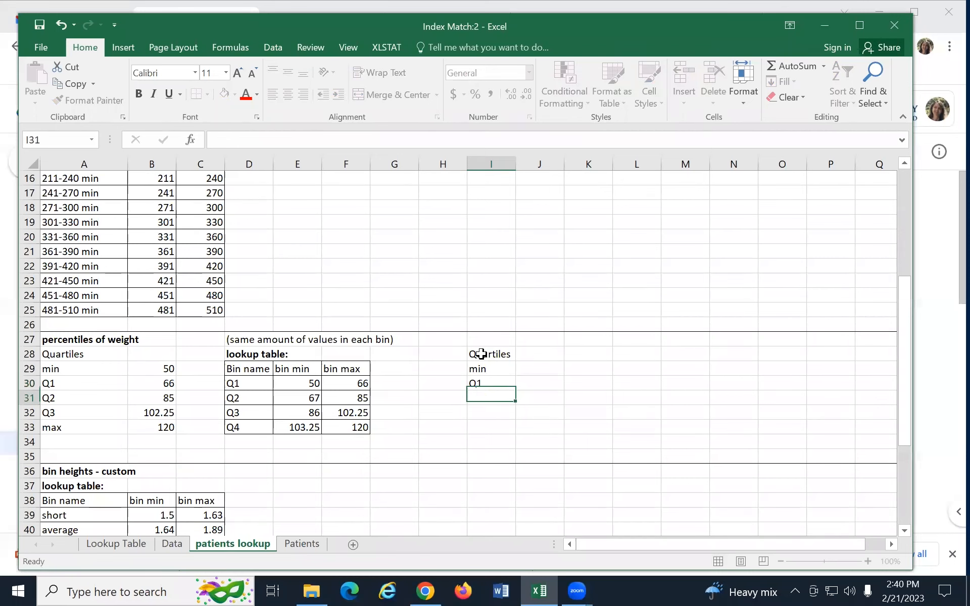
pyautogui.write('Q2')
pyautogui.press('Return')
pyautogui.write('Q3')
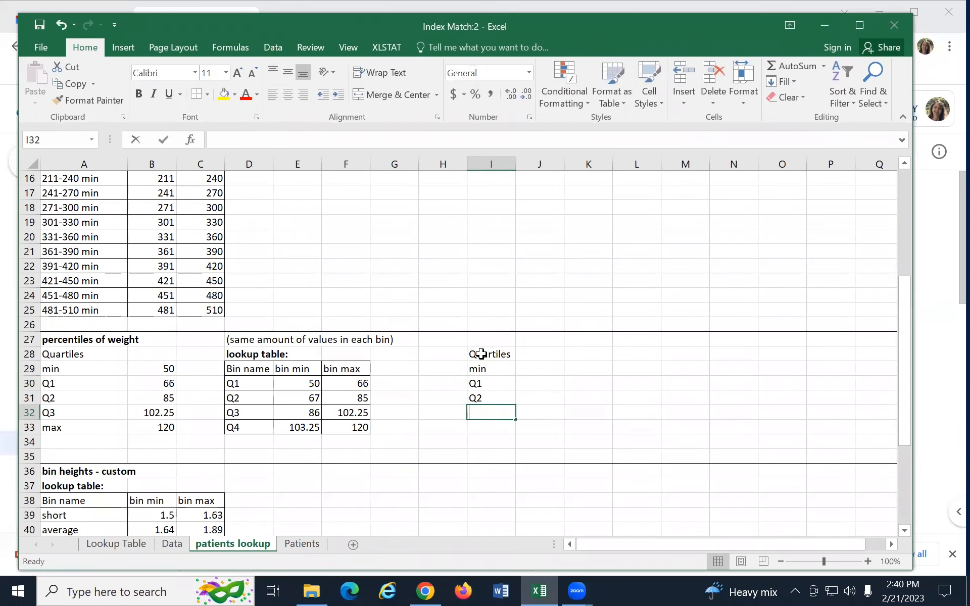
pyautogui.press('Return')
pyautogui.write('Q4')
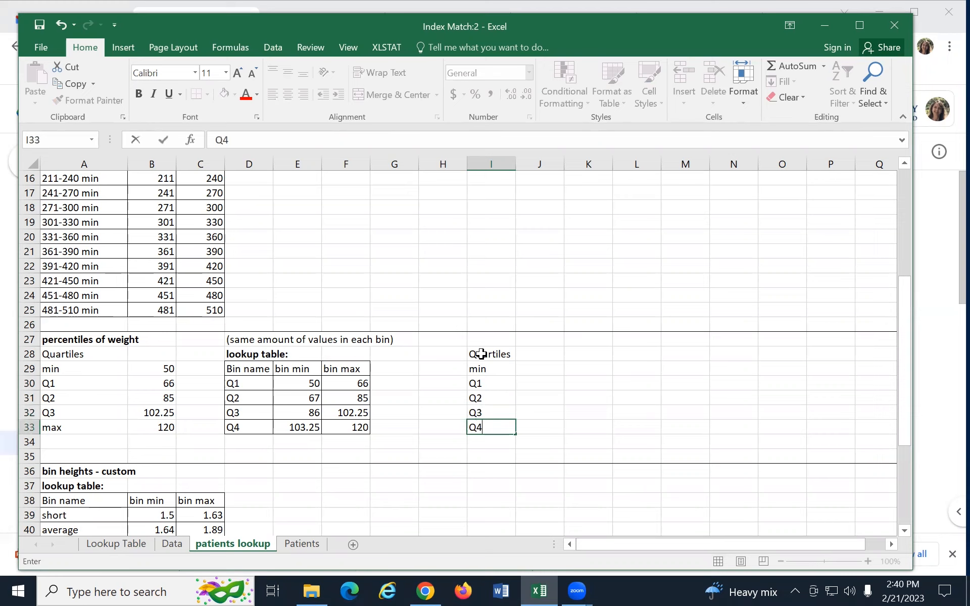
pyautogui.write('=max')
pyautogui.press('Tab')
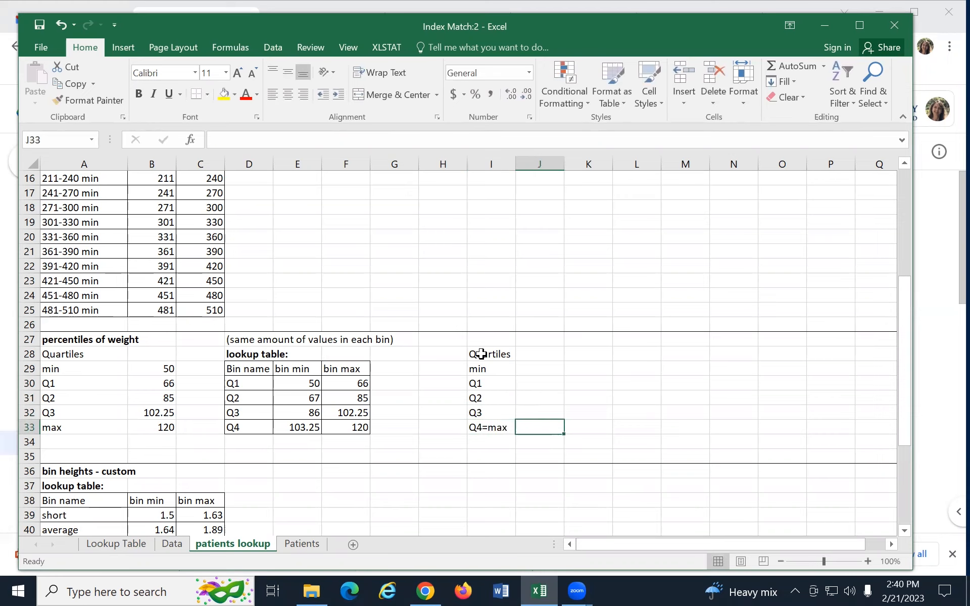
# Arrange the windows of the active workbook vertically, side by side.
pyautogui.click(542, 371)
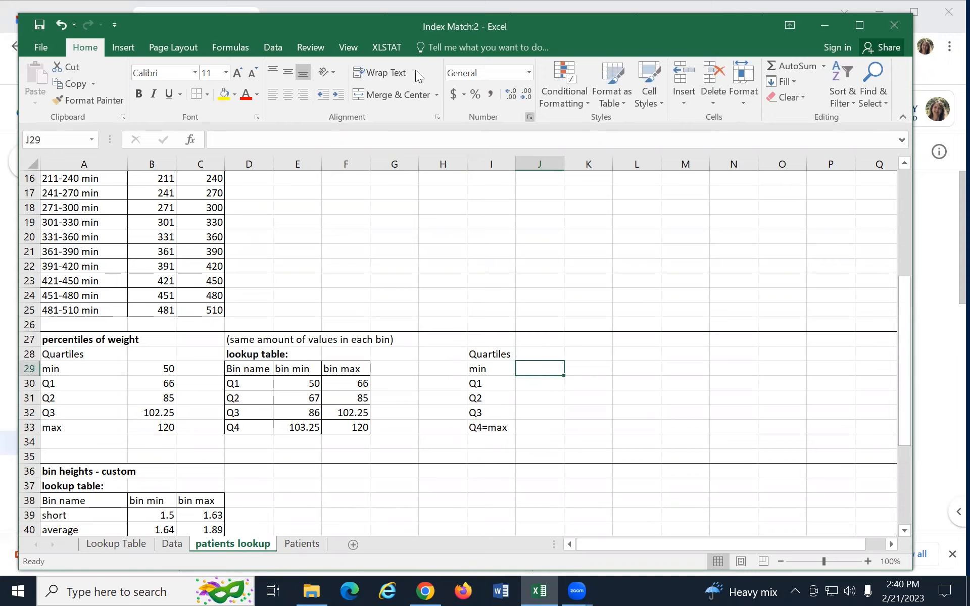
pyautogui.click(348, 48)
pyautogui.click(450, 78)
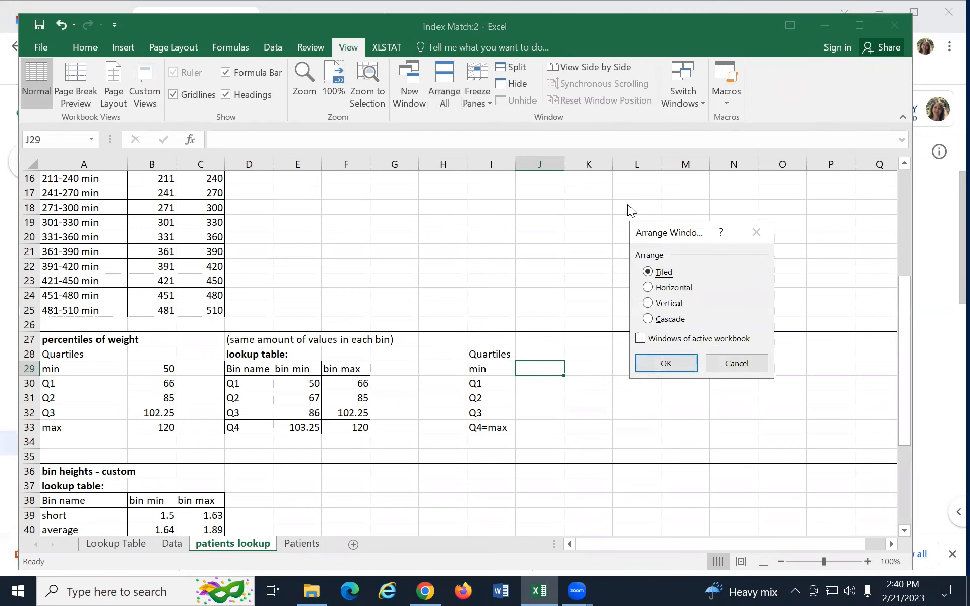
pyautogui.click(652, 304)
pyautogui.click(640, 339)
pyautogui.click(666, 364)
# Show the Patients sheet in the Index Match:3 window with the Weight (kg) column in view.
pyautogui.moveTo(548, 589)
pyautogui.click(540, 551)
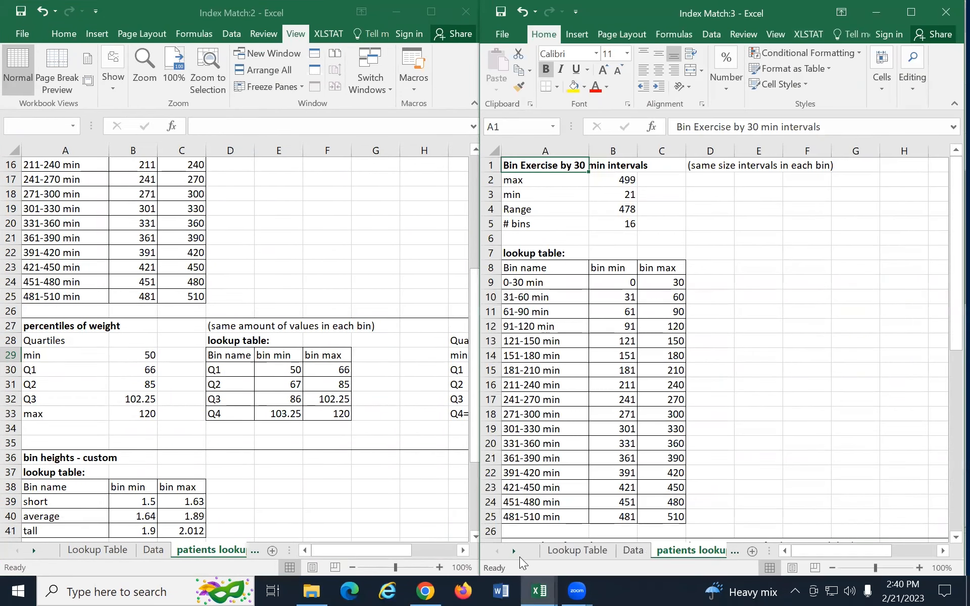
pyautogui.rightClick(515, 556)
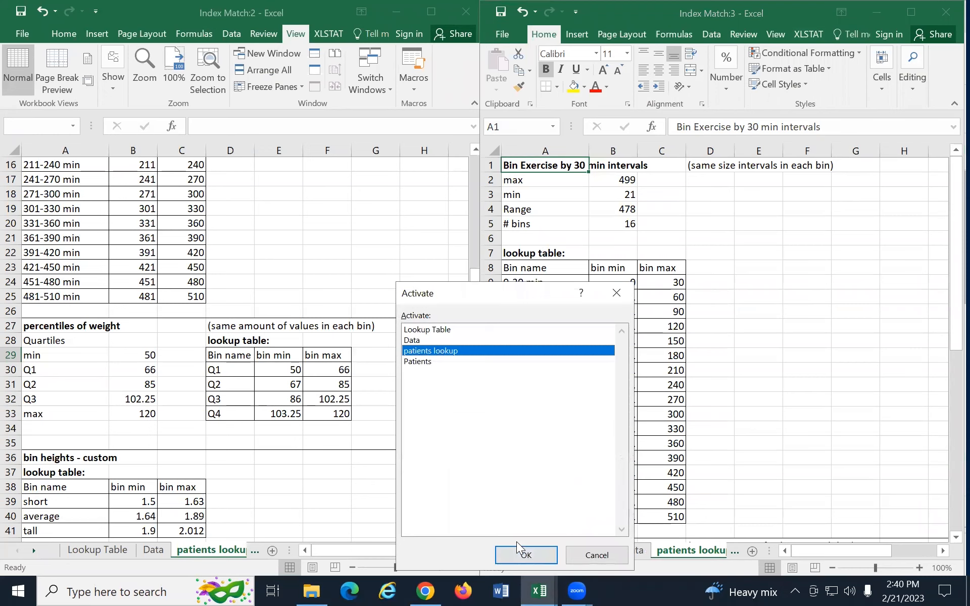
pyautogui.click(424, 363)
pyautogui.click(516, 555)
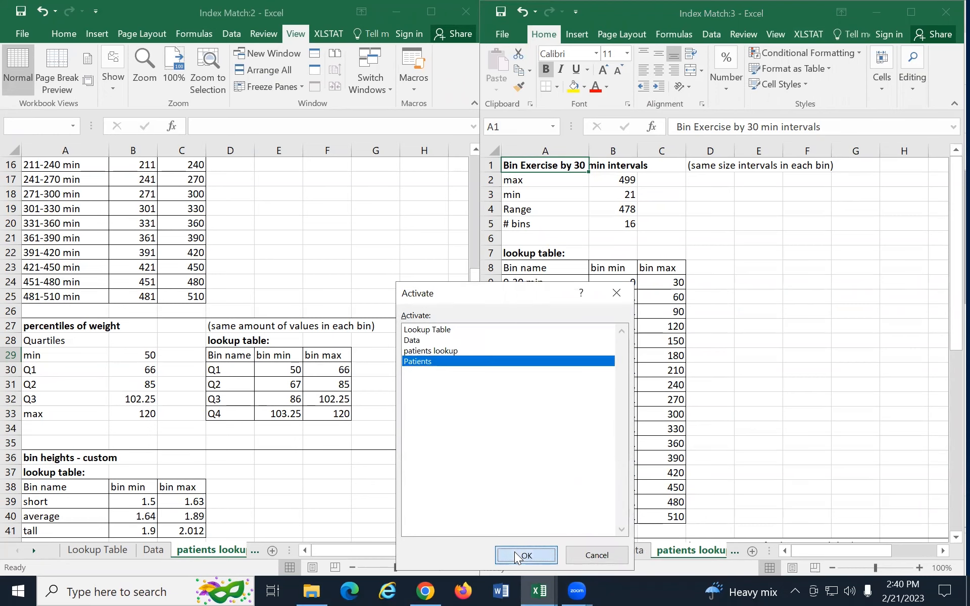
pyautogui.moveTo(807, 551); pyautogui.dragTo(854, 549)
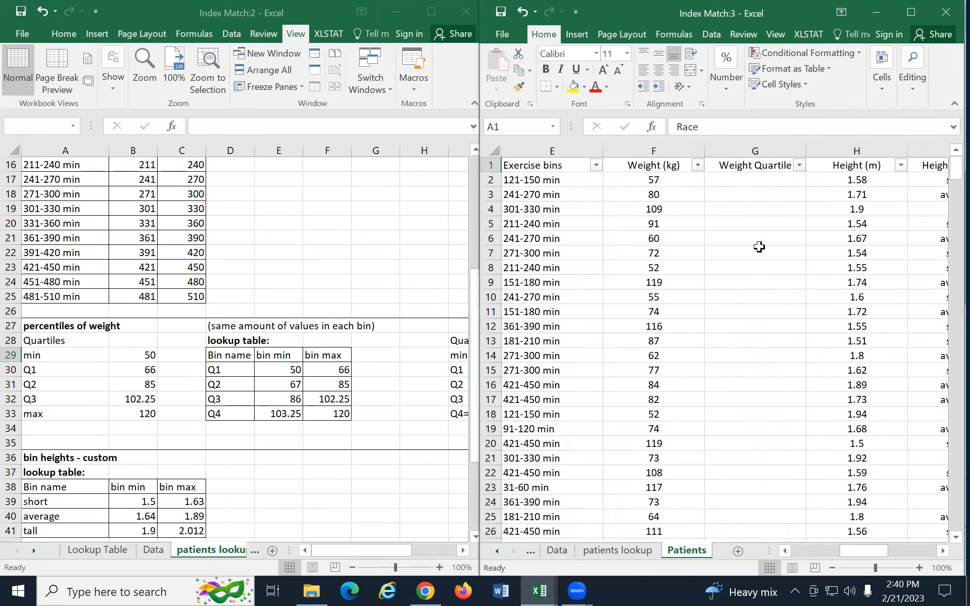
# Enter =PERCENTILE.INC(Patients!F:F,0) in J29 beside the min label, using the Patients sheet's weight column as the array.
pyautogui.click(282, 203)
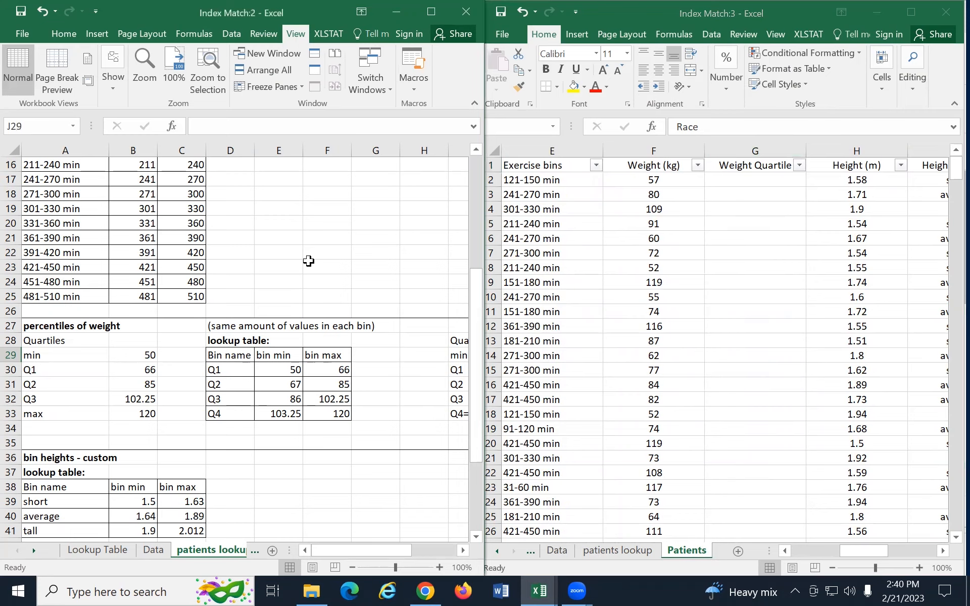
pyautogui.moveTo(346, 551); pyautogui.dragTo(377, 553)
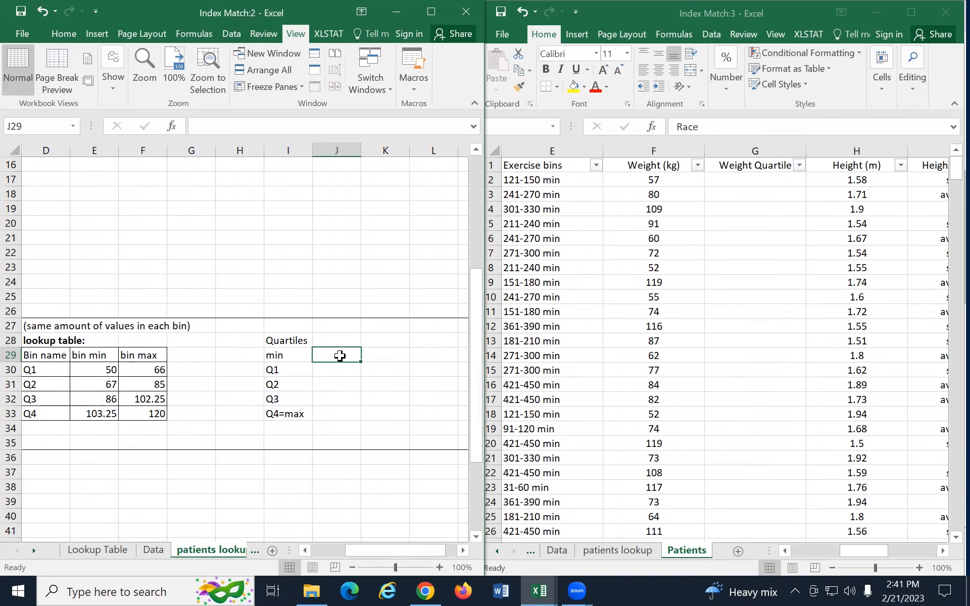
pyautogui.write('=')
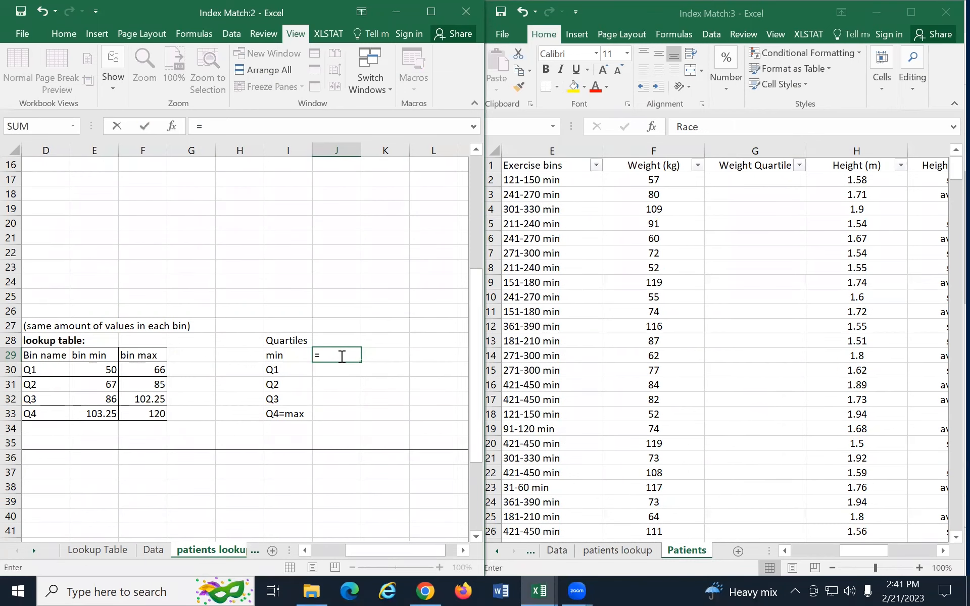
pyautogui.write('perc')
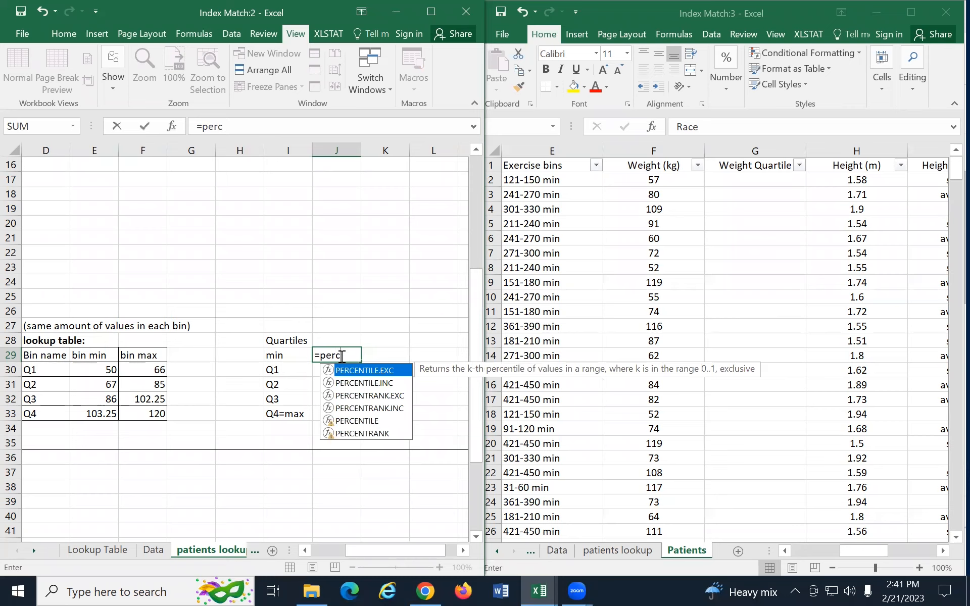
pyautogui.press('Down')
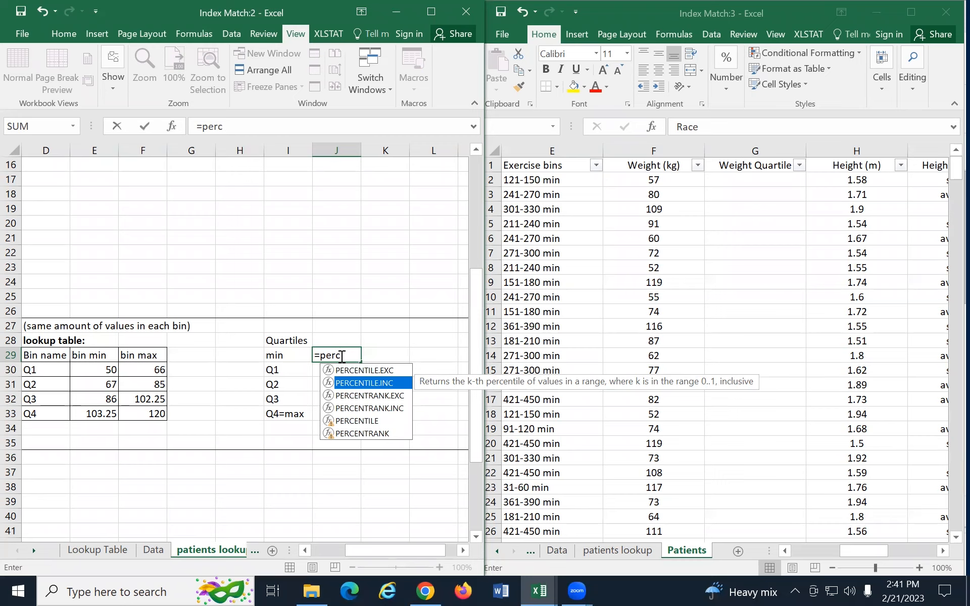
pyautogui.press('Tab')
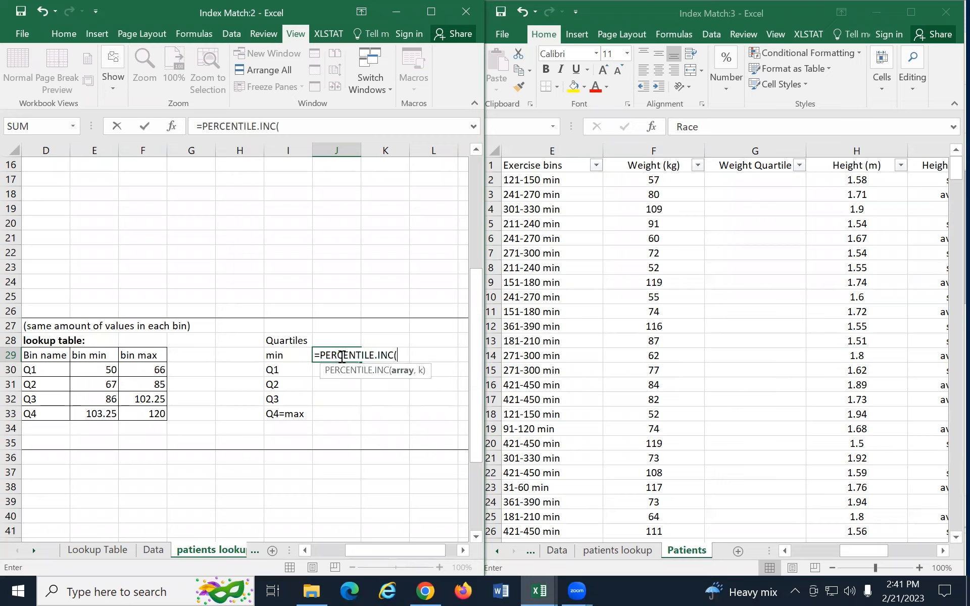
pyautogui.write(',')
pyautogui.press('BackSpace')
pyautogui.click(644, 151)
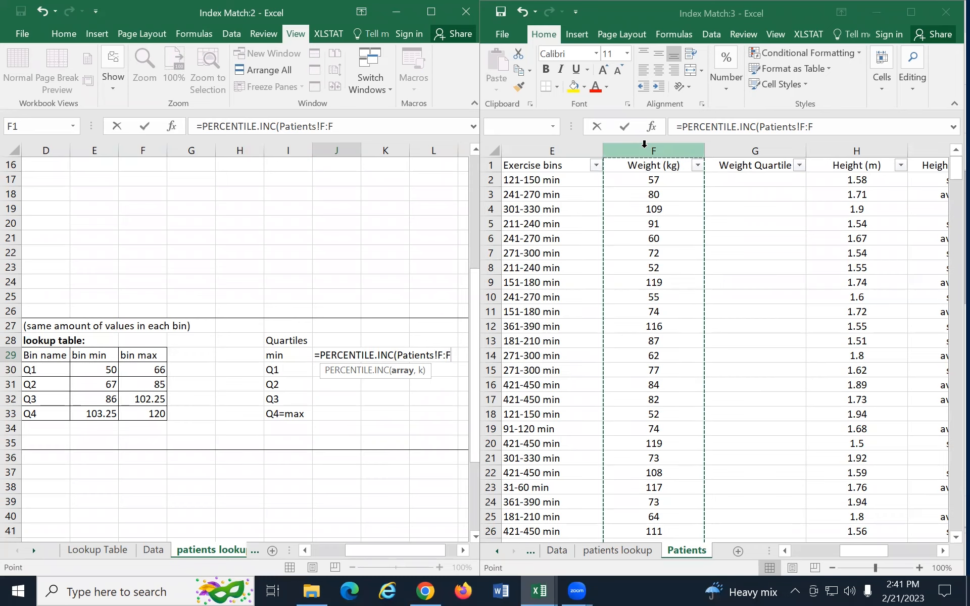
pyautogui.write(',0')
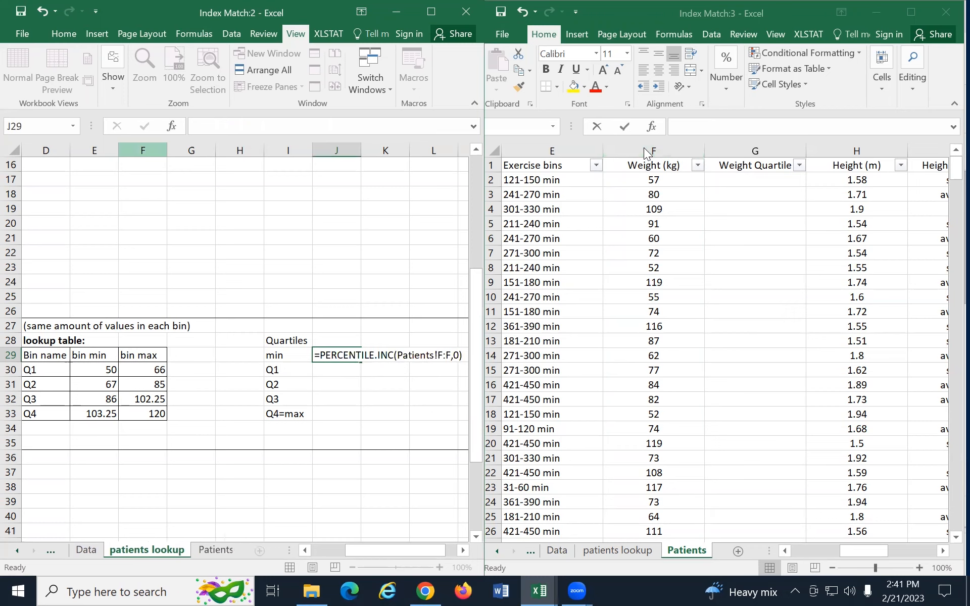
pyautogui.press('Return')
pyautogui.press('Up')
pyautogui.click(360, 121)
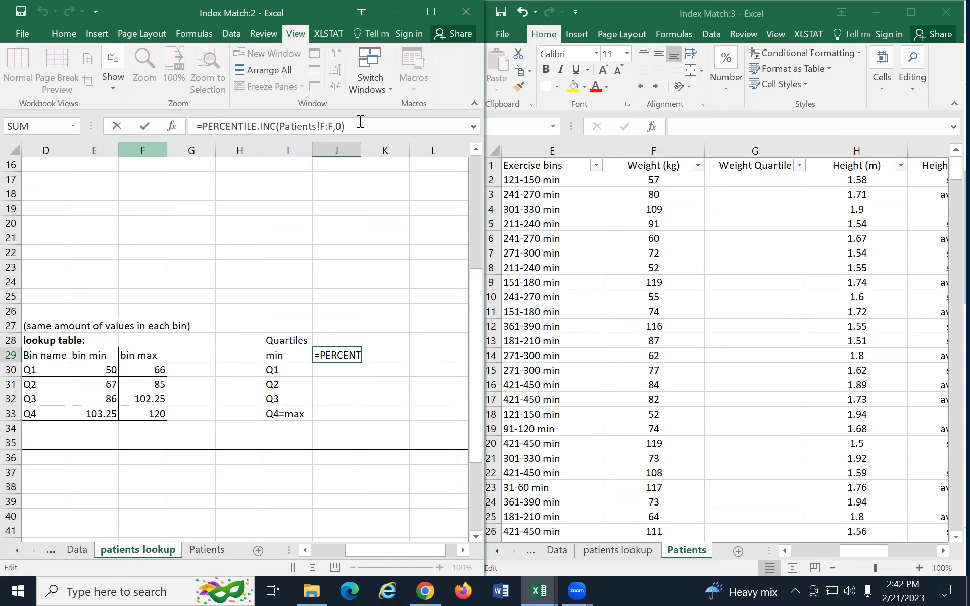
pyautogui.click(344, 400)
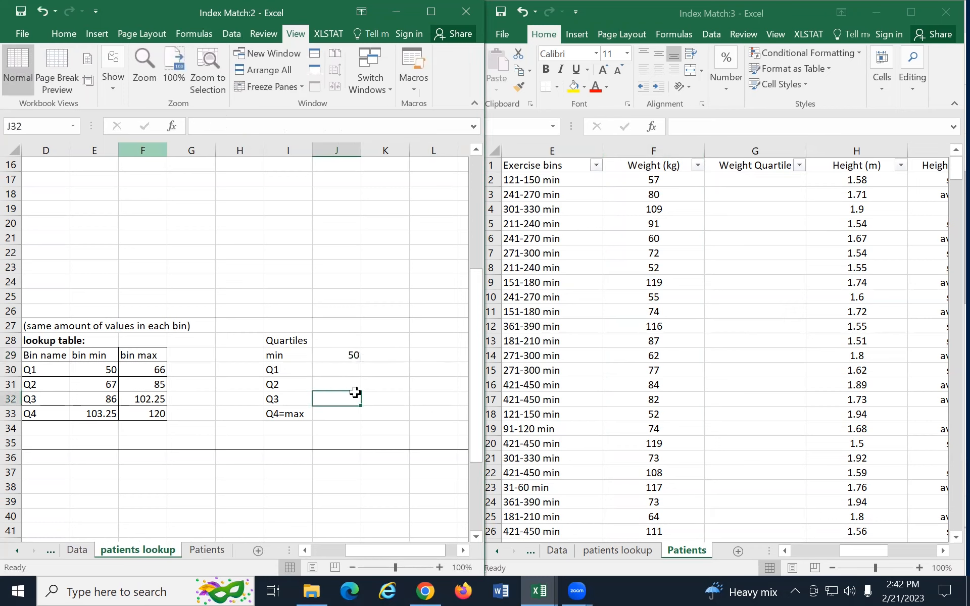
# Copy the min percentile formula from J29 into J30:J33.
pyautogui.click(354, 356)
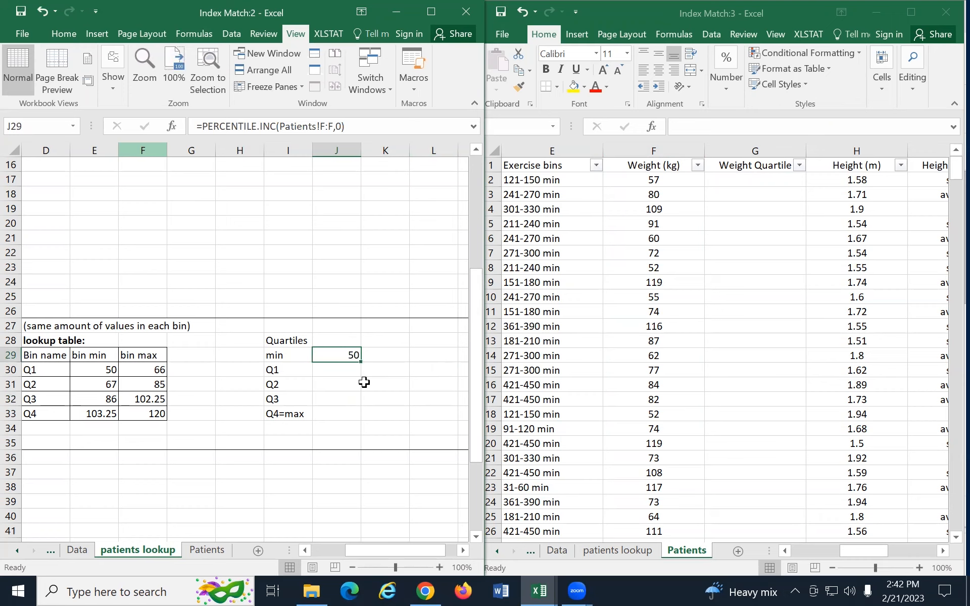
pyautogui.hotkey('ctrl', 'c')
pyautogui.moveTo(338, 372); pyautogui.dragTo(337, 407)
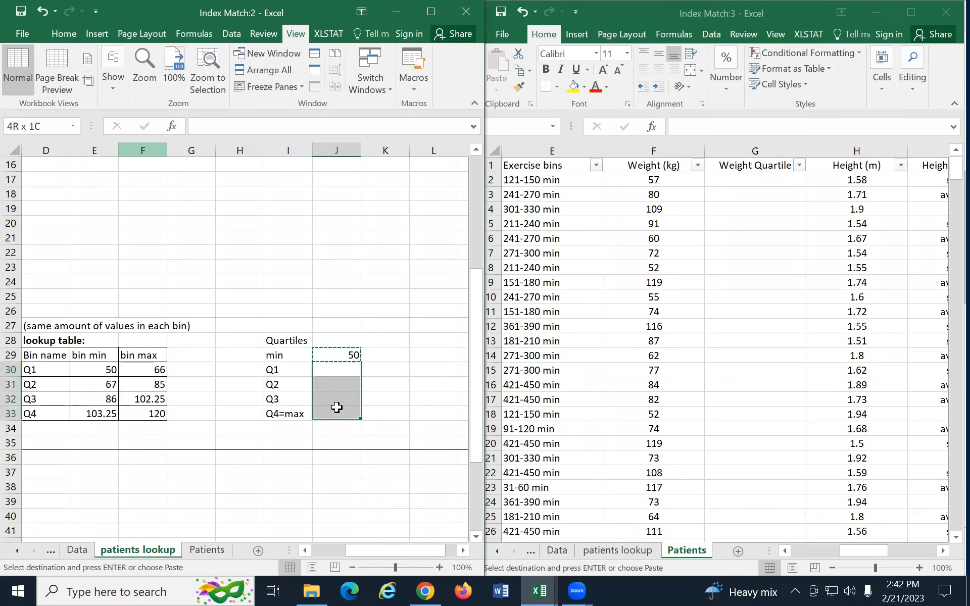
pyautogui.hotkey('ctrl', 'v')
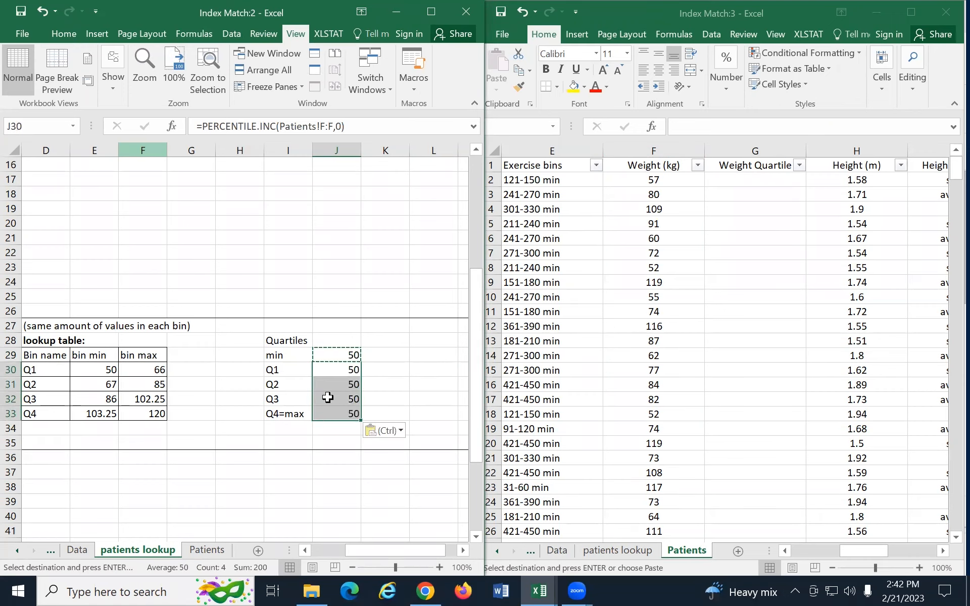
# Change the k argument of the Q1 percentile formula in J30 to 0.25.
pyautogui.click(332, 372)
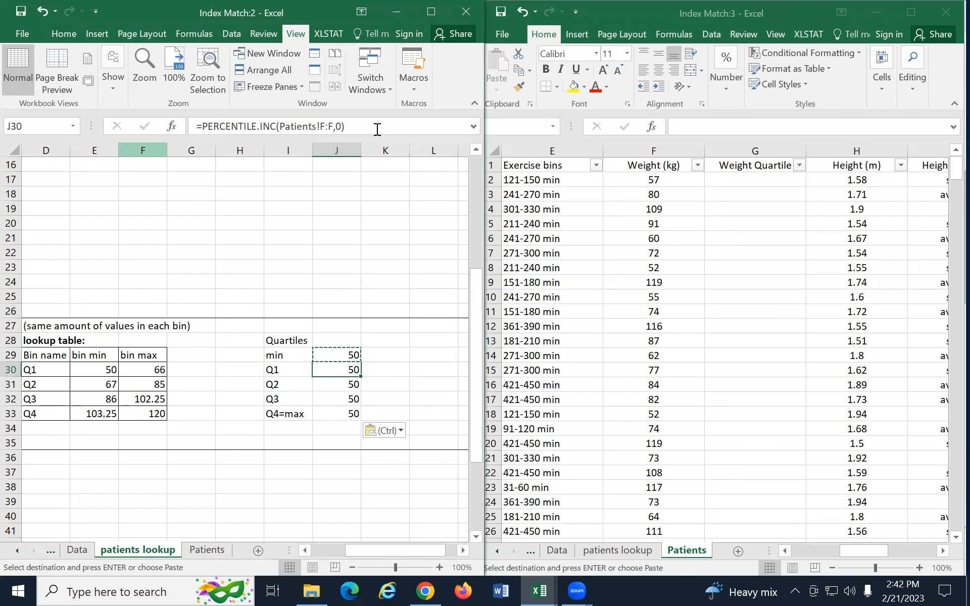
pyautogui.click(338, 127)
pyautogui.doubleClick(337, 127)
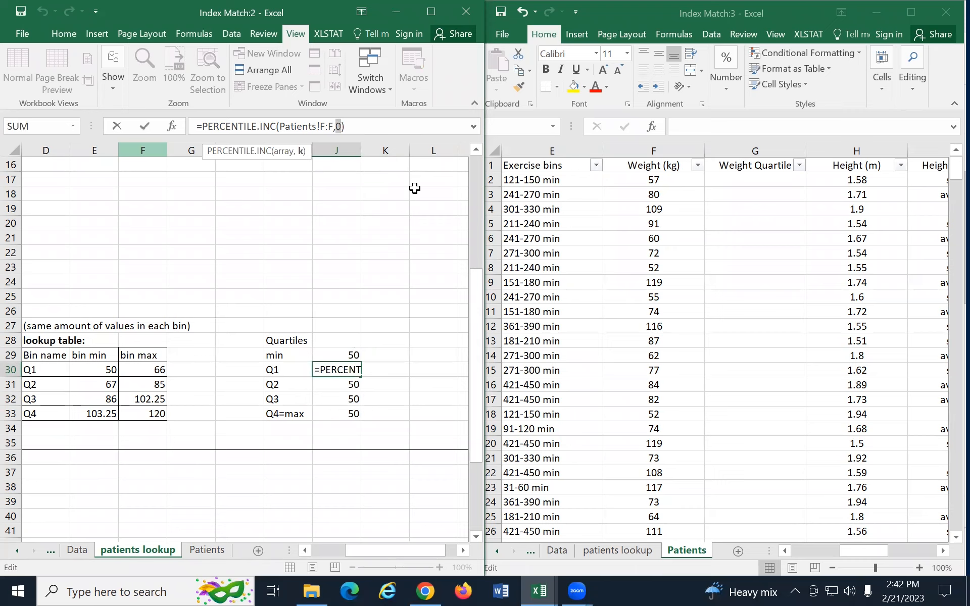
pyautogui.write('0.25')
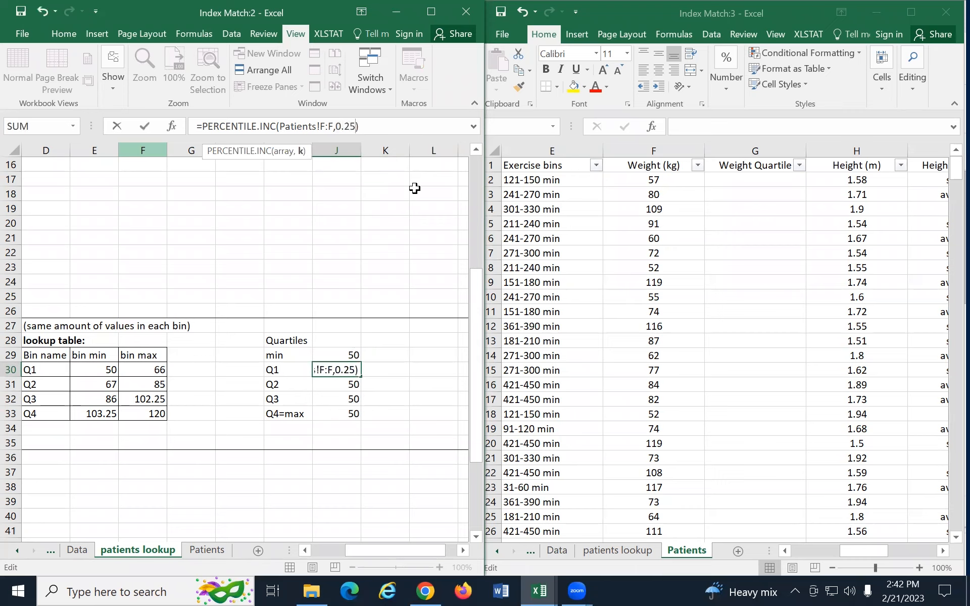
pyautogui.press('Return')
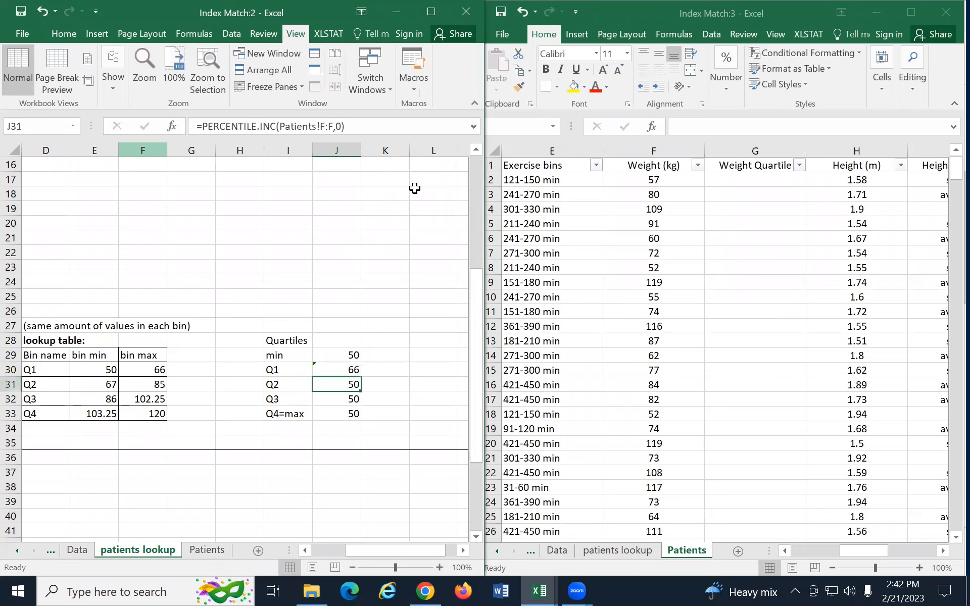
# Change the k argument of the Q2 percentile formula in J31 to 0.50.
pyautogui.click(339, 126)
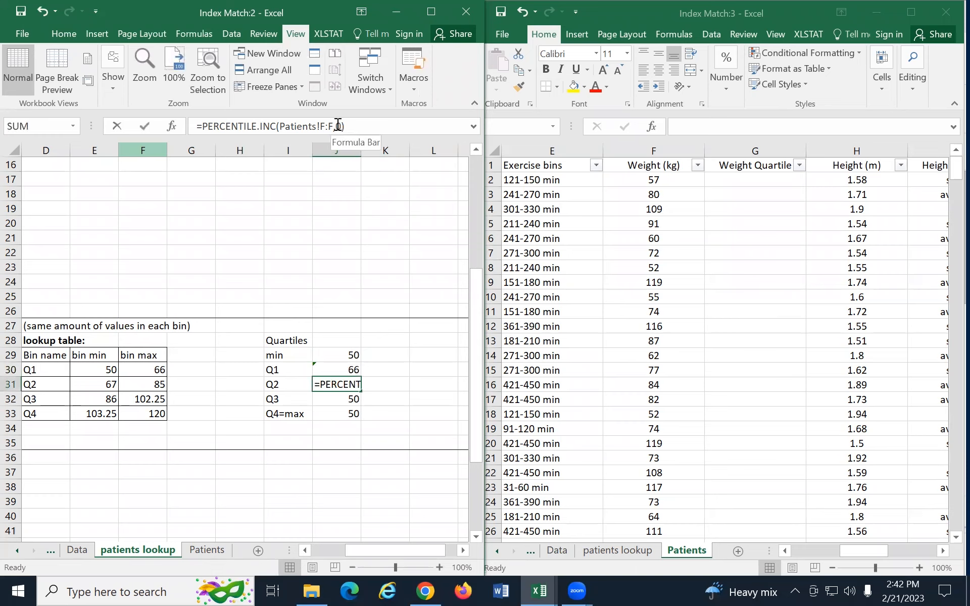
pyautogui.doubleClick(339, 126)
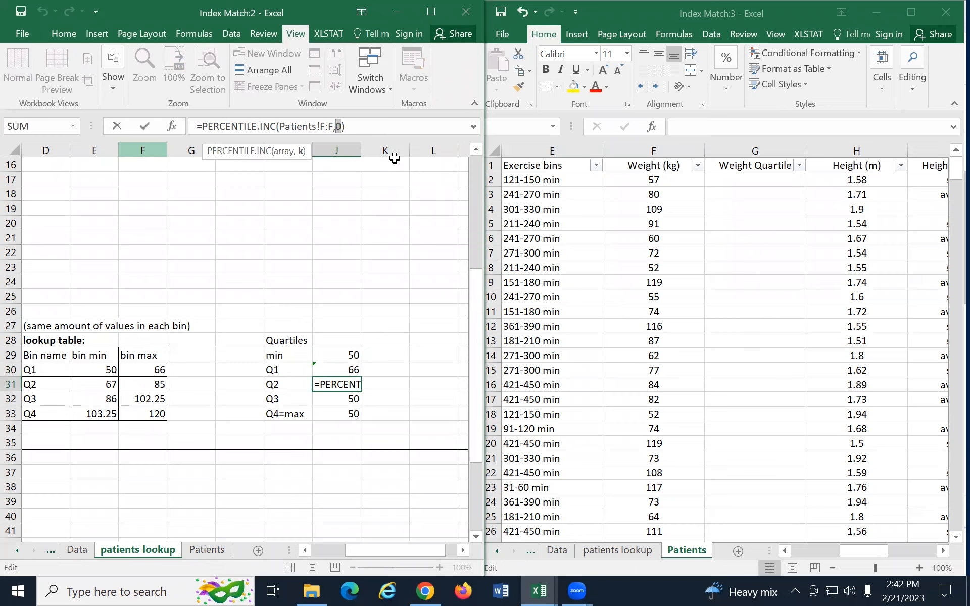
pyautogui.write('0.50')
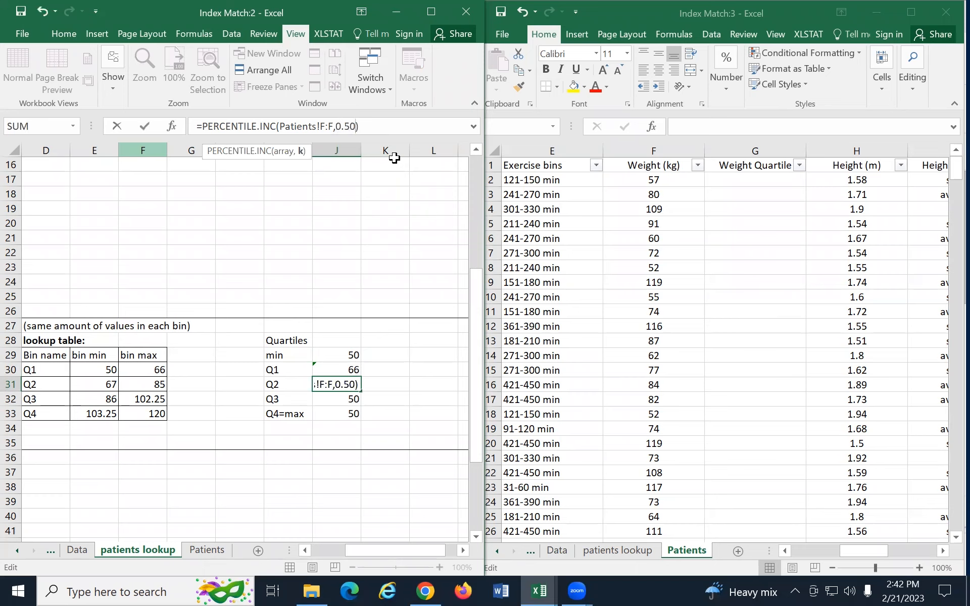
pyautogui.press('Return')
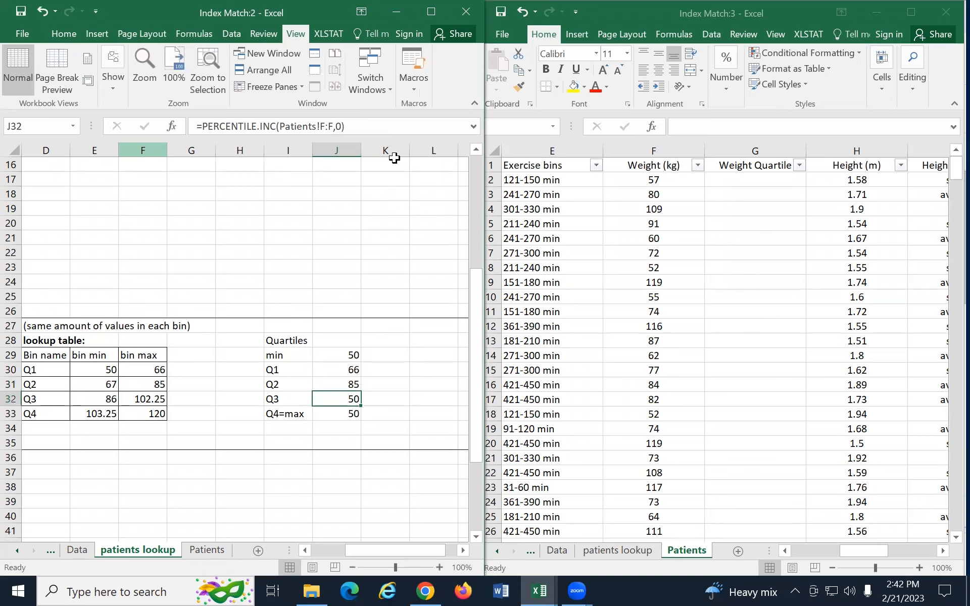
# Change the k argument of the Q3 percentile formula in J32 to 0.75.
pyautogui.doubleClick(338, 126)
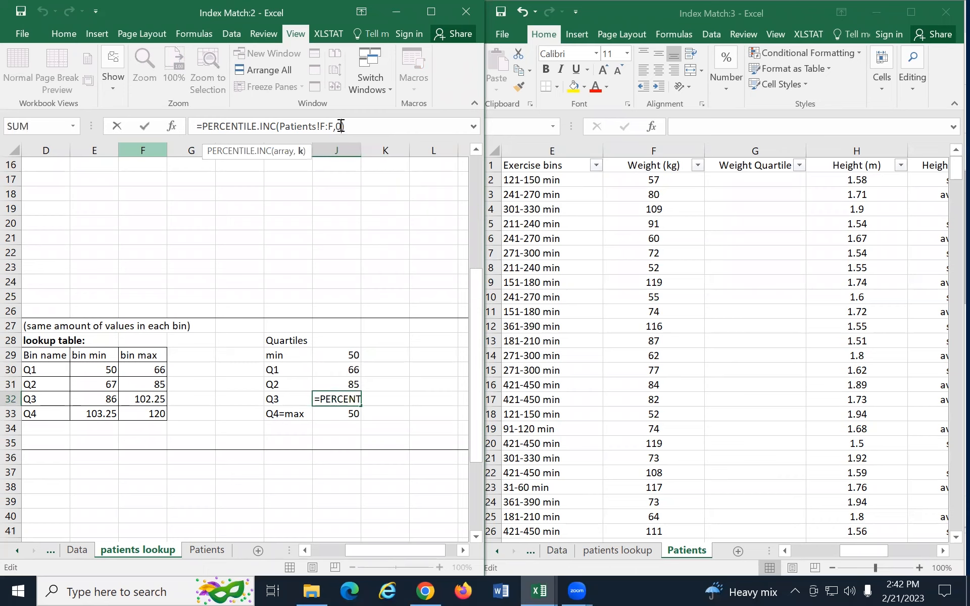
pyautogui.write('.75')
pyautogui.click(354, 342)
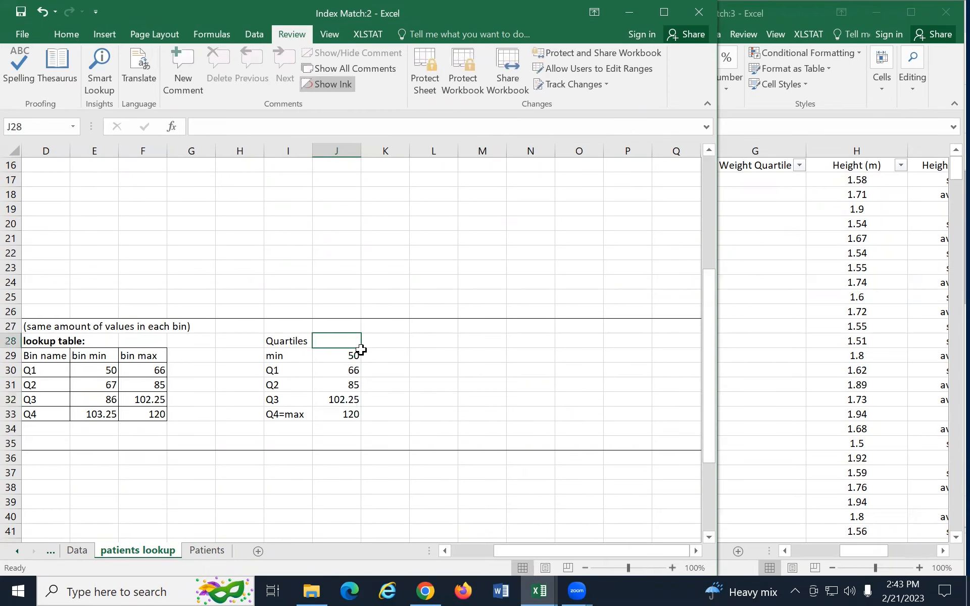
pyautogui.write('=')
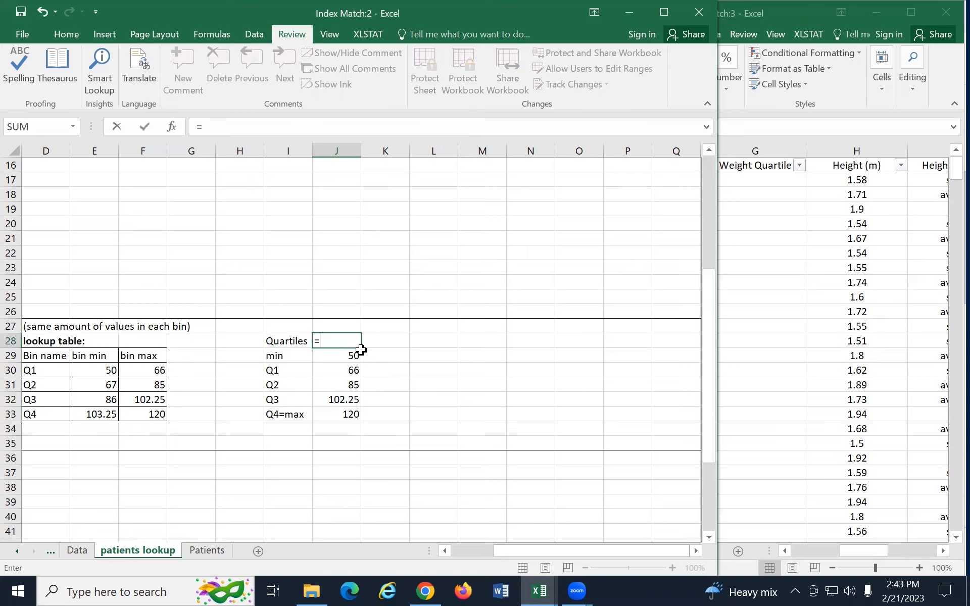
pyautogui.write('perctin')
pyautogui.press('BackSpace')
pyautogui.press('BackSpace')
pyautogui.press('BackSpace')
pyautogui.press('BackSpace')
pyautogui.press('BackSpace')
pyautogui.press('BackSpace')
pyautogui.press('BackSpace')
pyautogui.press('BackSpace')
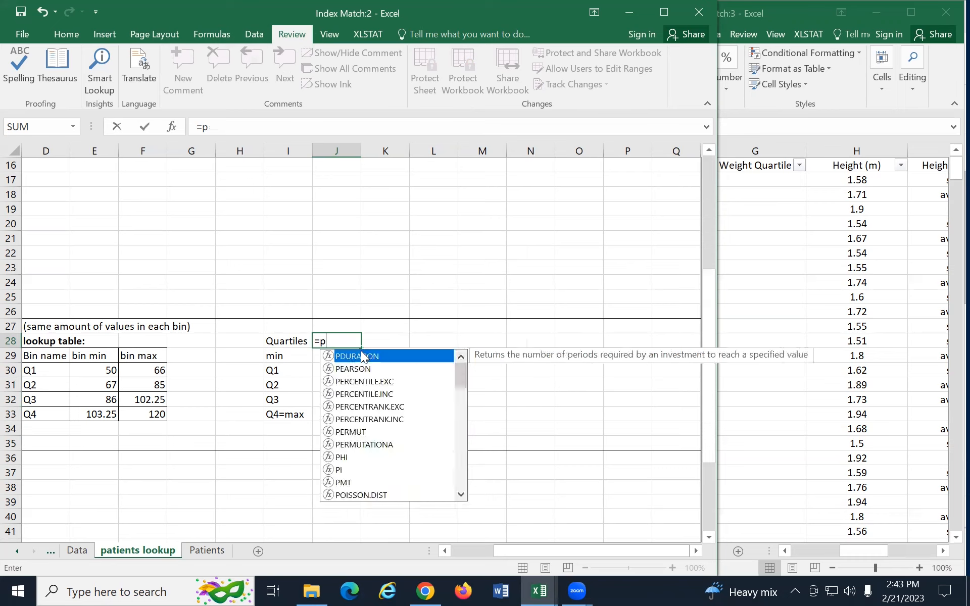
# Enter the formula pattern =PERCENTILE.INC( range, ptile ) as literal text in J28 and widen column J slightly.
pyautogui.write("'=PERCE")
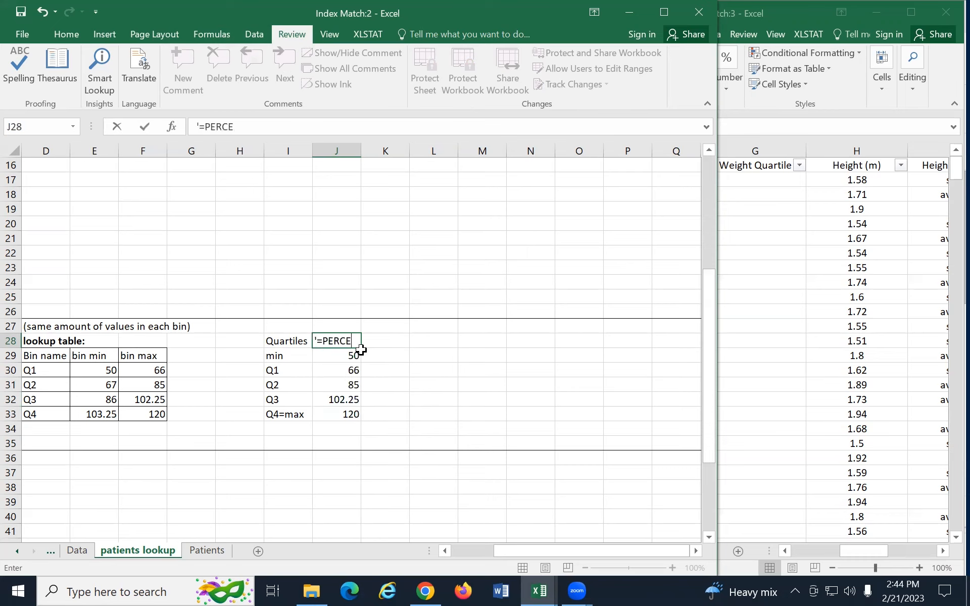
pyautogui.write('NTILE.INC( range, ptile')
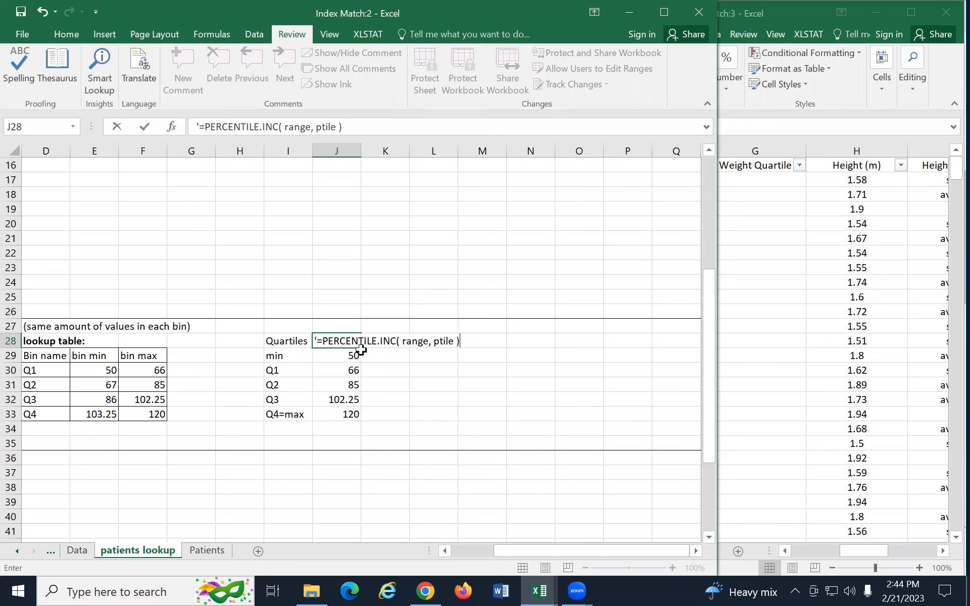
pyautogui.press('Return')
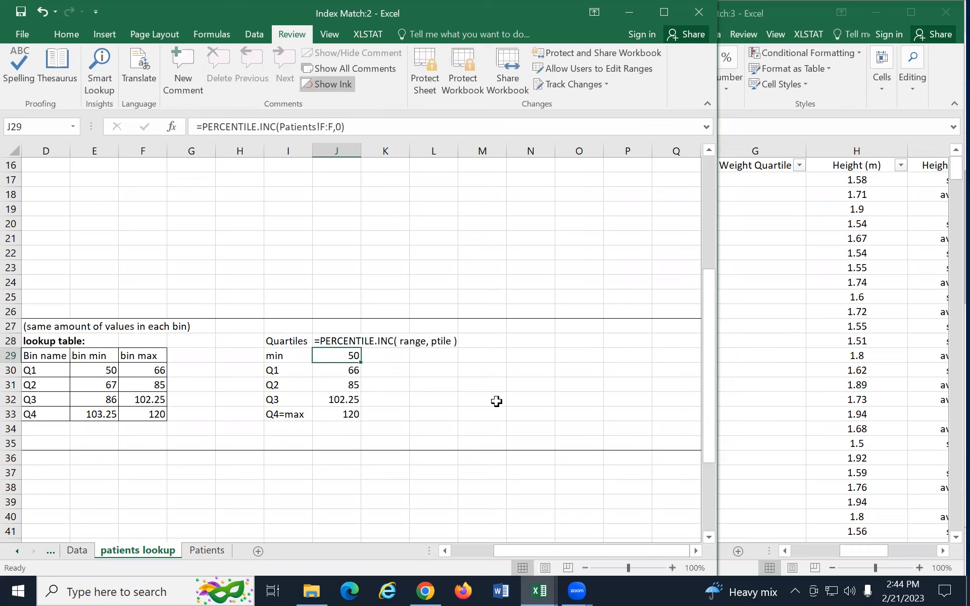
pyautogui.moveTo(360, 151); pyautogui.dragTo(378, 152)
pyautogui.click(403, 356)
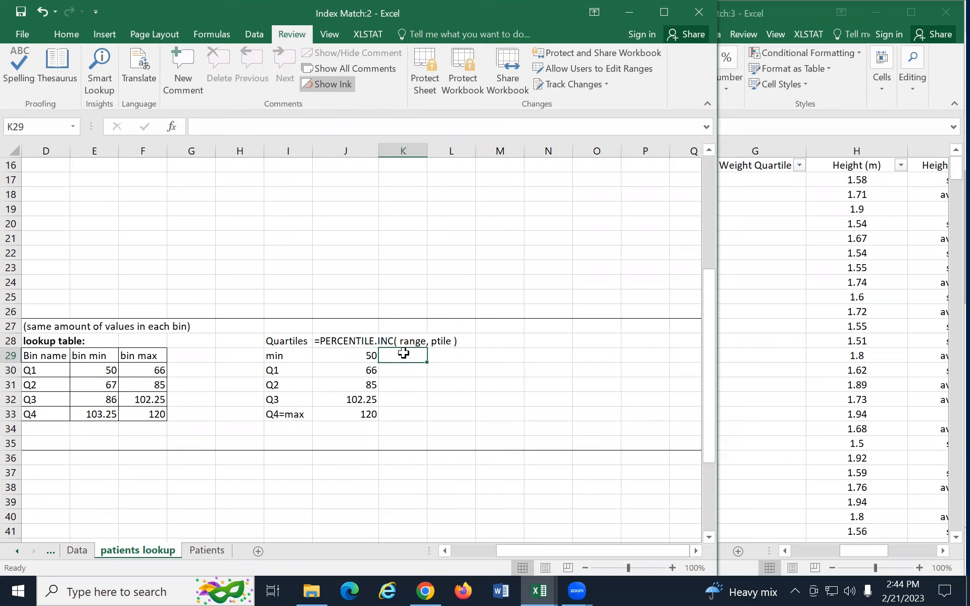
# Review the percentile formulas in J29:J33 one after another.
pyautogui.click(358, 356)
pyautogui.click(343, 374)
pyautogui.click(346, 381)
pyautogui.click(347, 401)
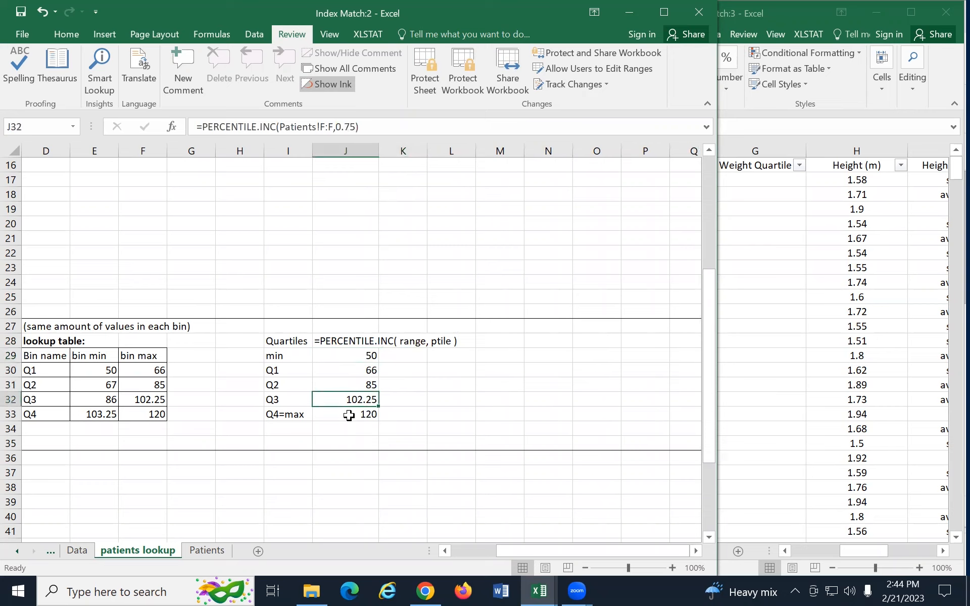
pyautogui.click(348, 413)
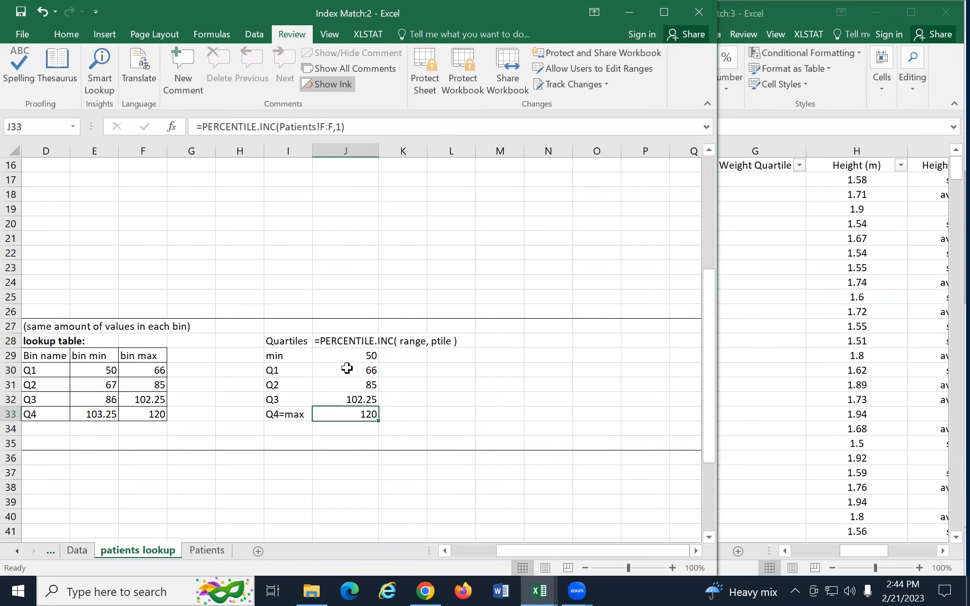
# Narrow the lookup sheet's window to uncover the Patients weight column, and wrap the heading text in J28.
pyautogui.moveTo(717, 328); pyautogui.dragTo(523, 329)
pyautogui.click(420, 342)
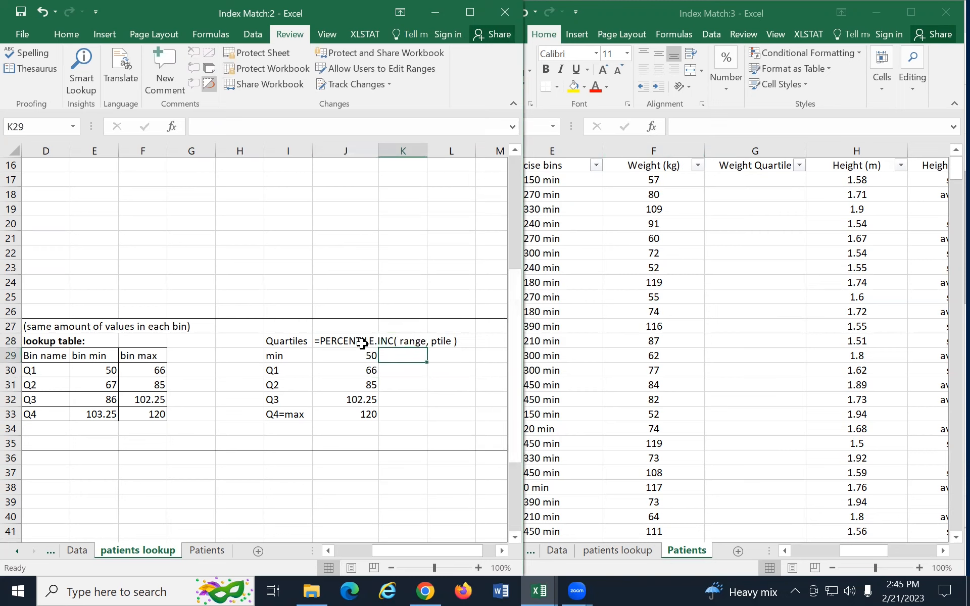
pyautogui.click(361, 342)
pyautogui.click(56, 32)
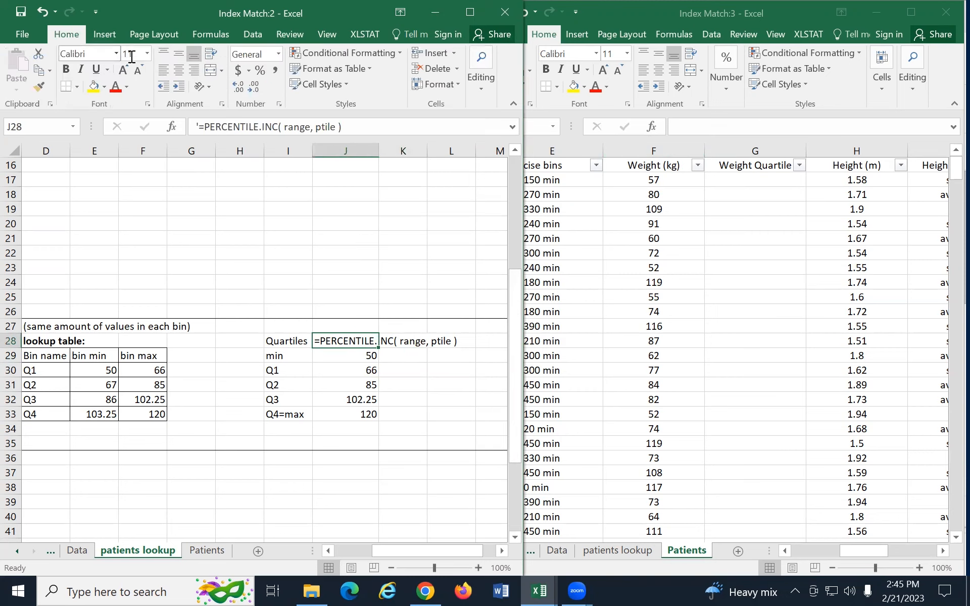
pyautogui.click(214, 56)
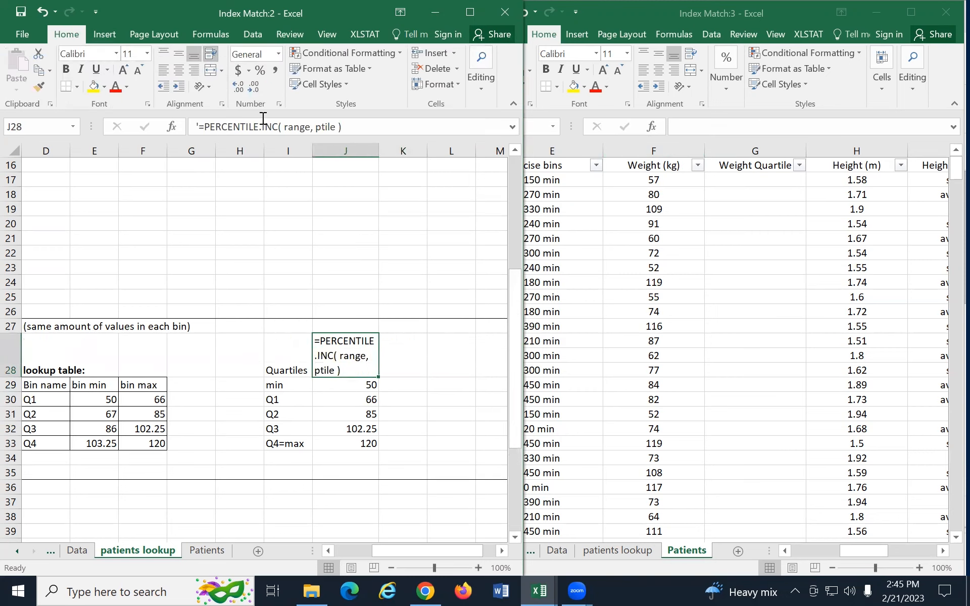
# Enter the formula pattern =QUARTILE.INC( range, quartile#) as literal text in K28.
pyautogui.click(408, 361)
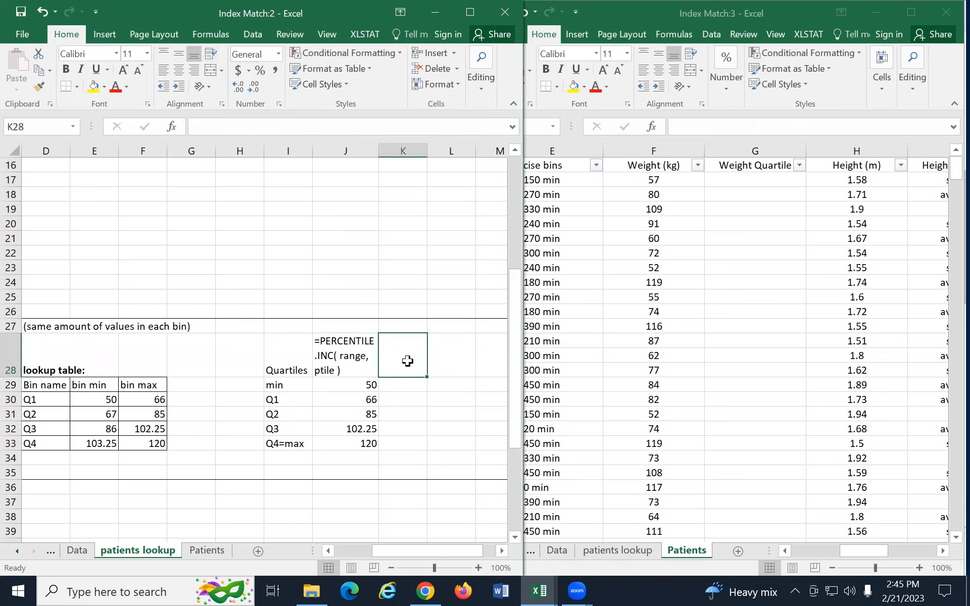
pyautogui.write("'=")
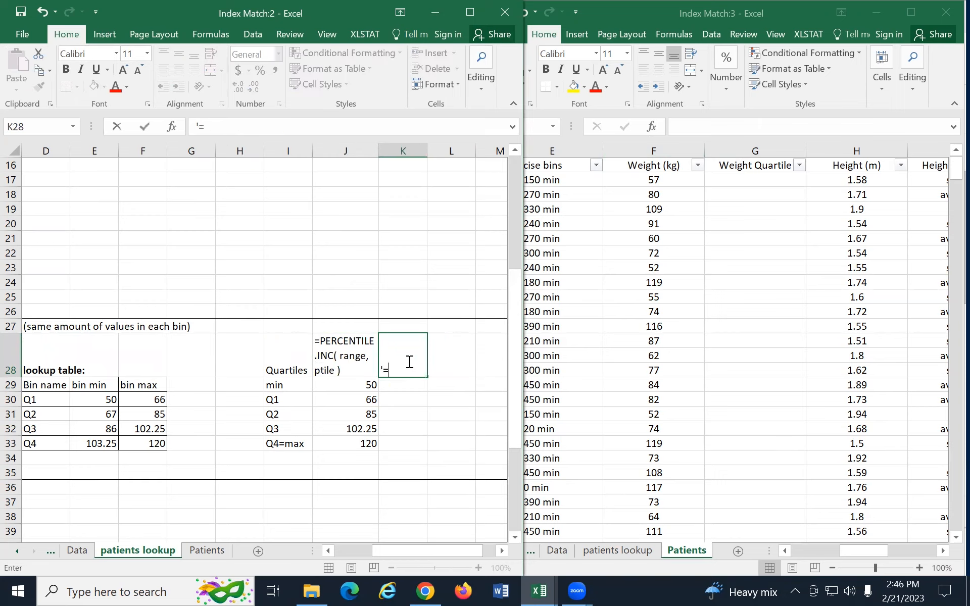
pyautogui.write('QUARTILE.INC( range,')
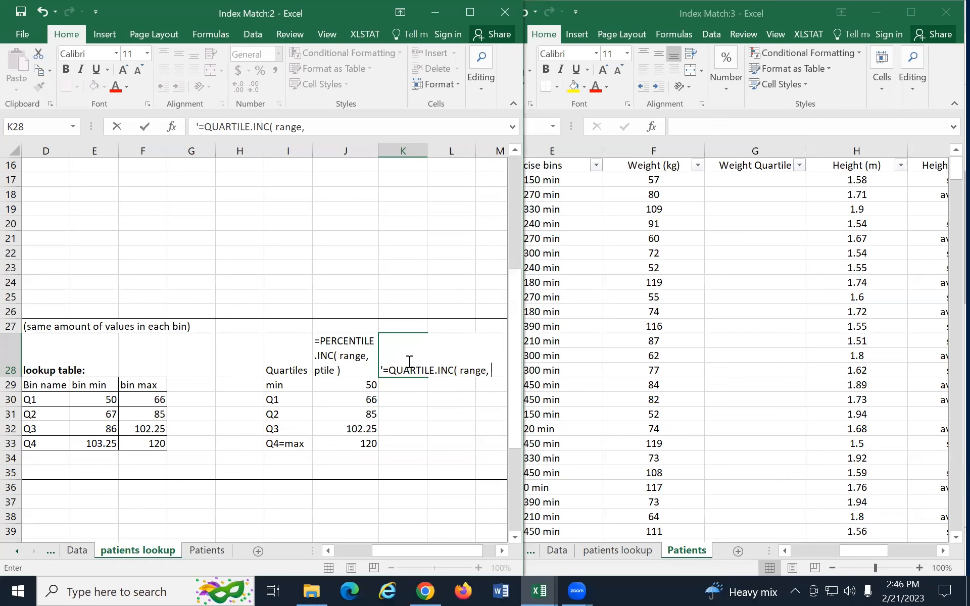
pyautogui.write('quartile#)')
pyautogui.press('Return')
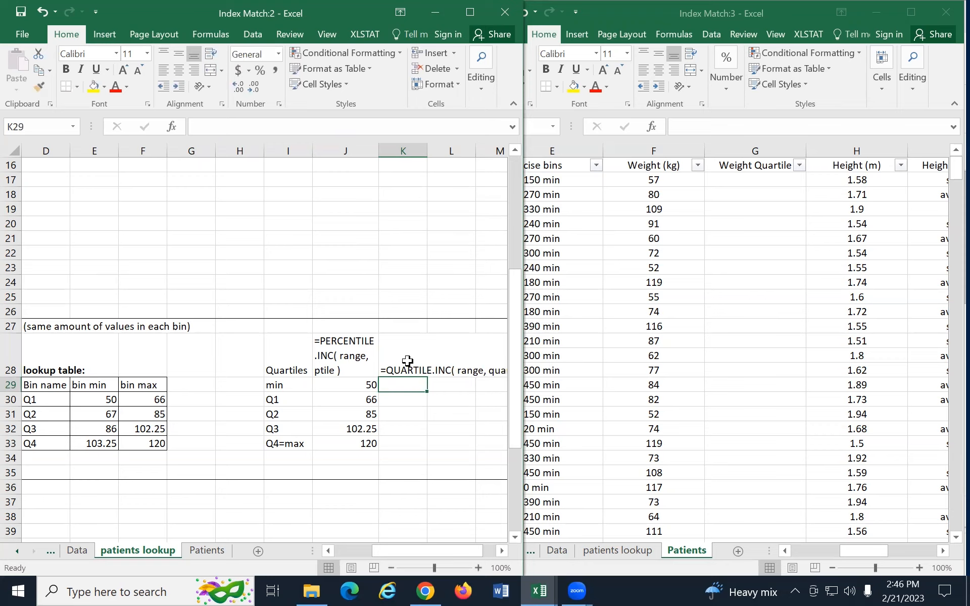
pyautogui.click(406, 427)
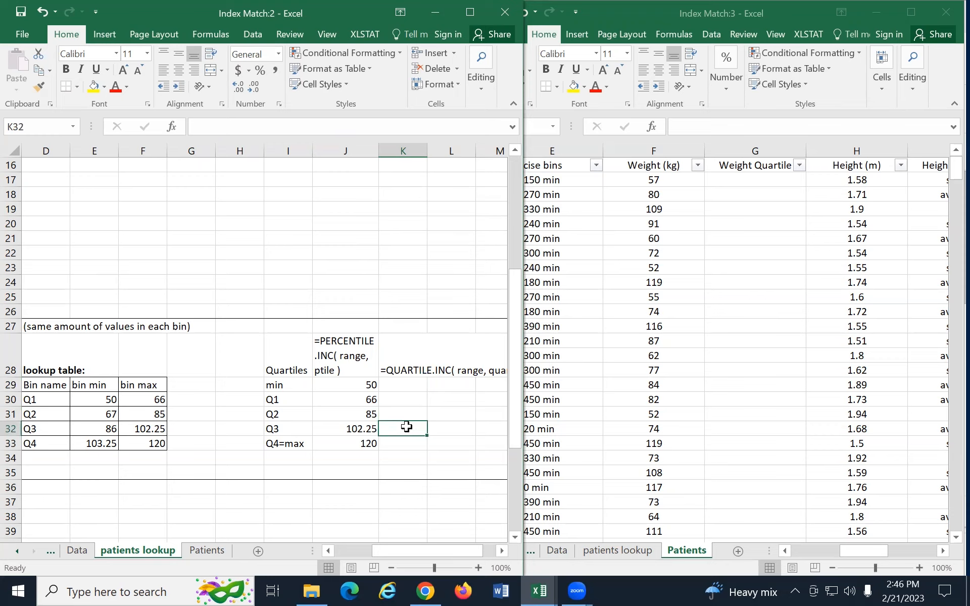
pyautogui.write('=qua')
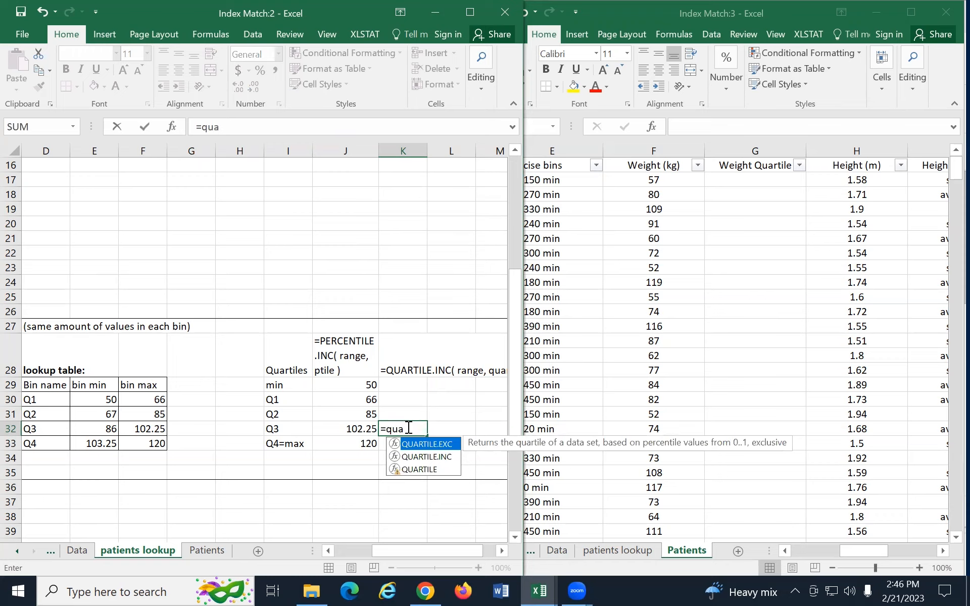
pyautogui.press('Down')
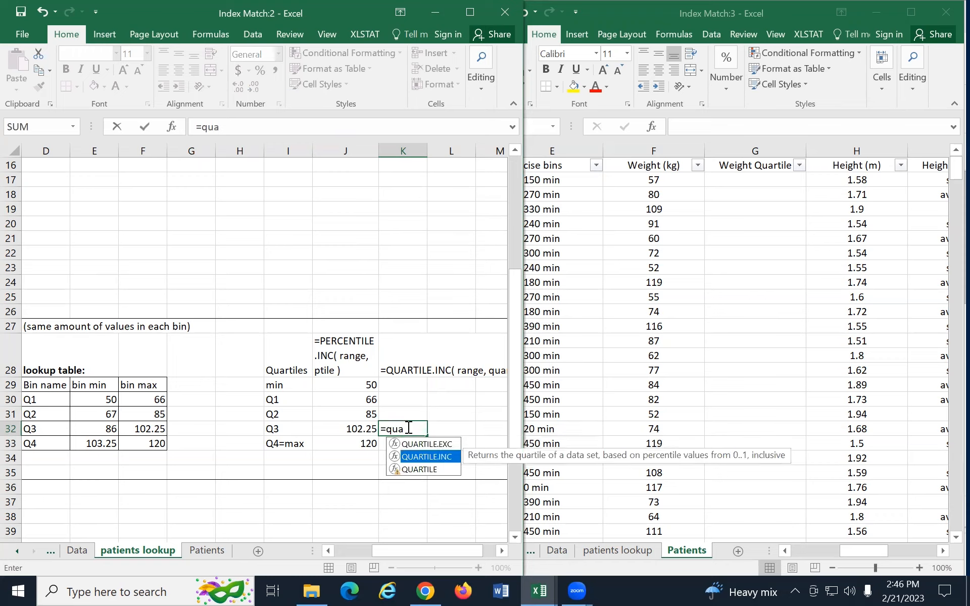
pyautogui.press('Return')
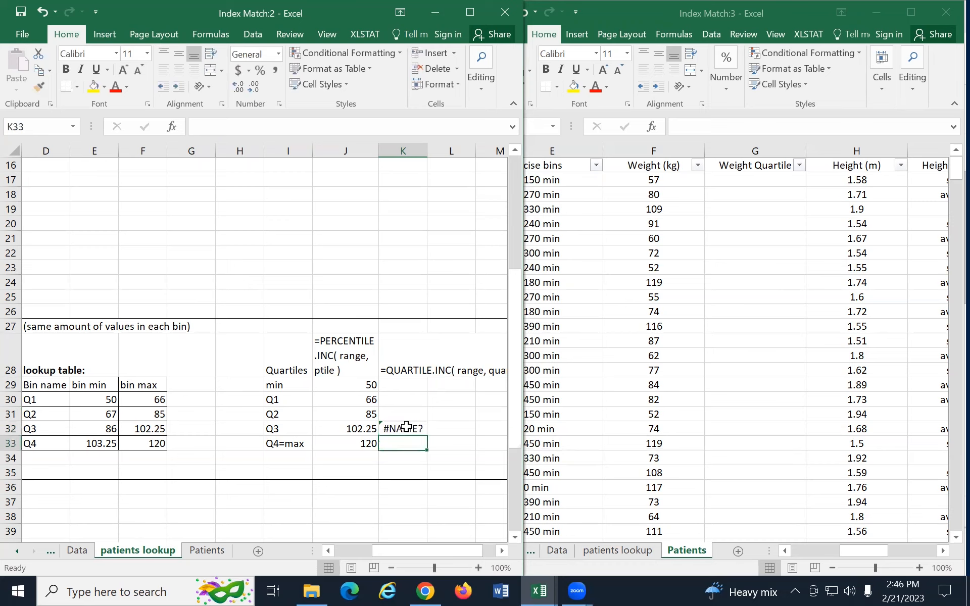
# Enter =QUARTILE.INC(Patients!F:F, 3) in K32 for Q3, using the Patients sheet's weight column as the array.
pyautogui.click(407, 427)
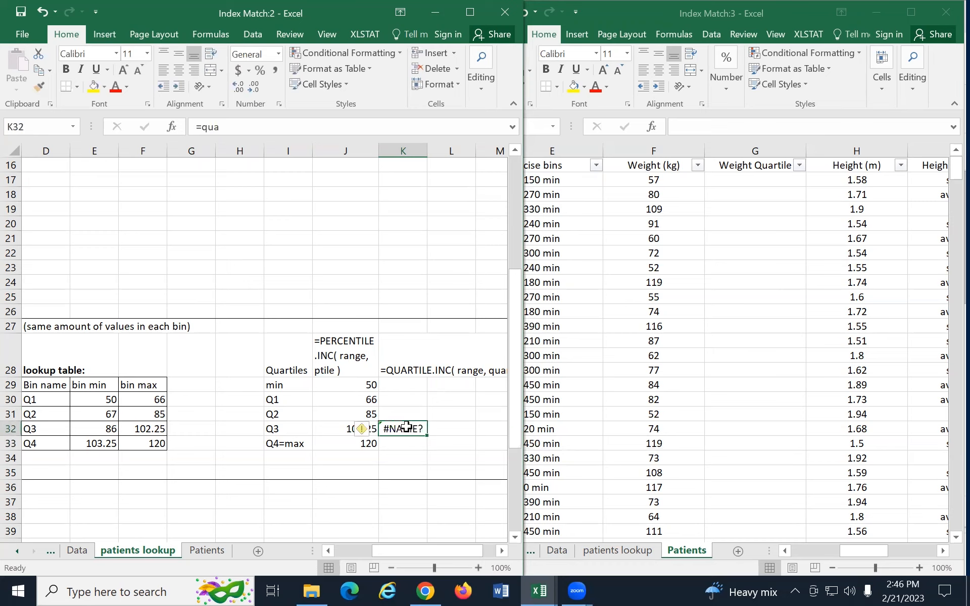
pyautogui.write('=quar')
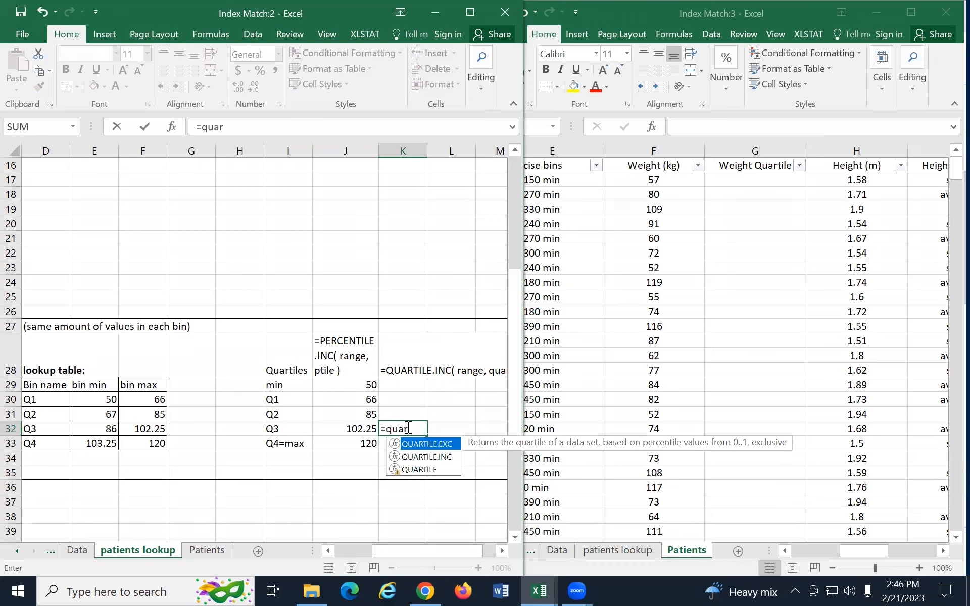
pyautogui.press('Down')
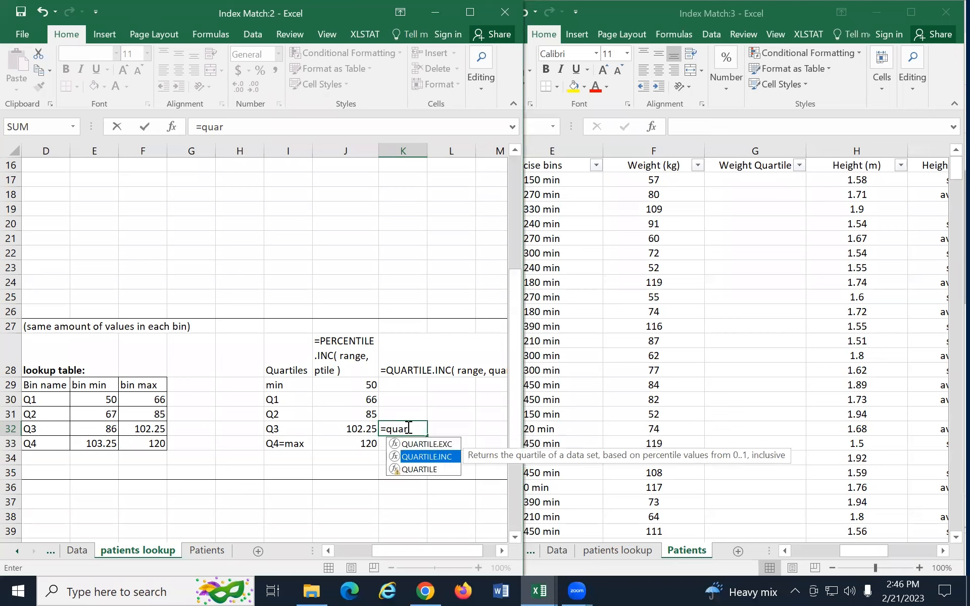
pyautogui.press('Tab')
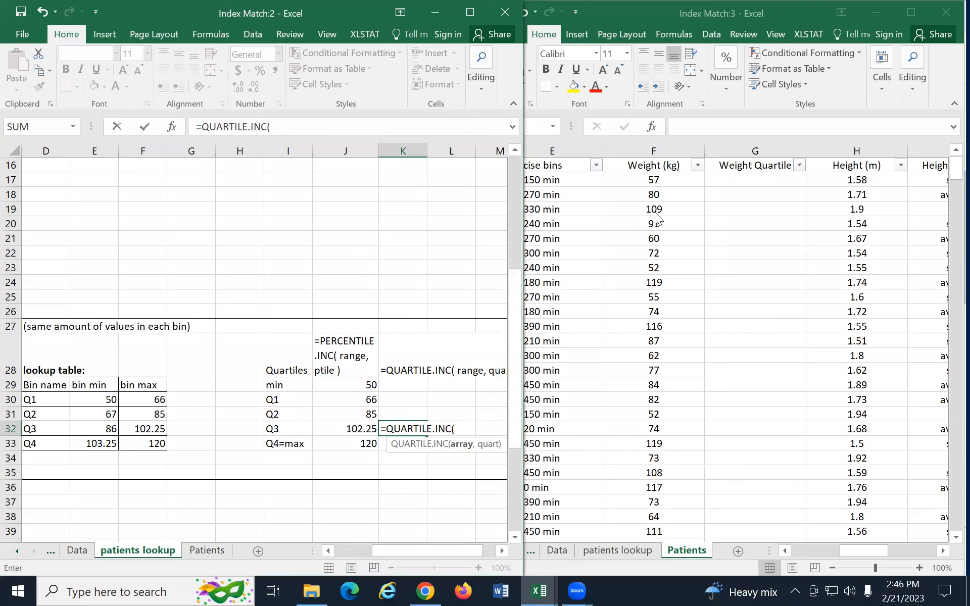
pyautogui.click(631, 147)
pyautogui.click(630, 146)
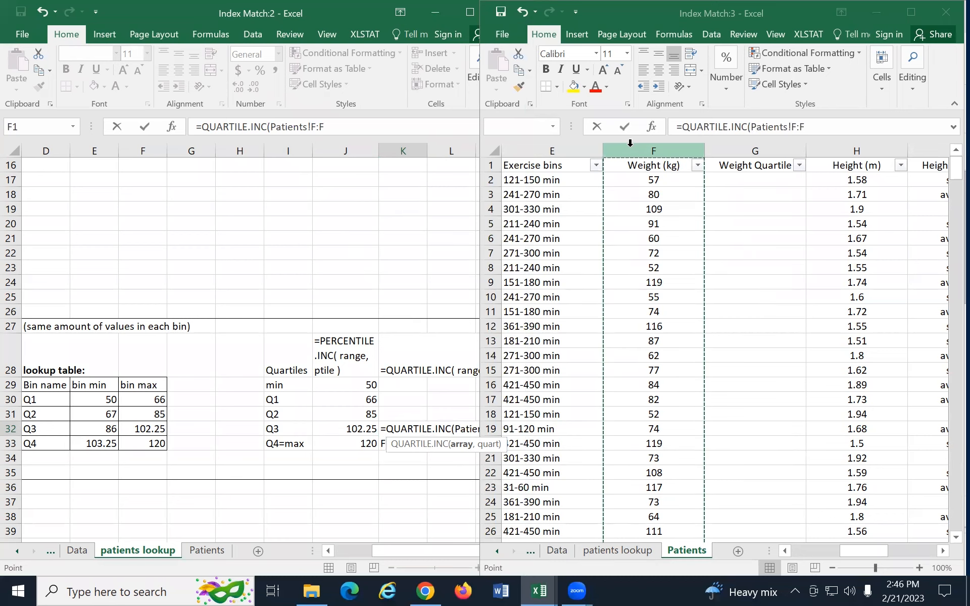
pyautogui.write(',')
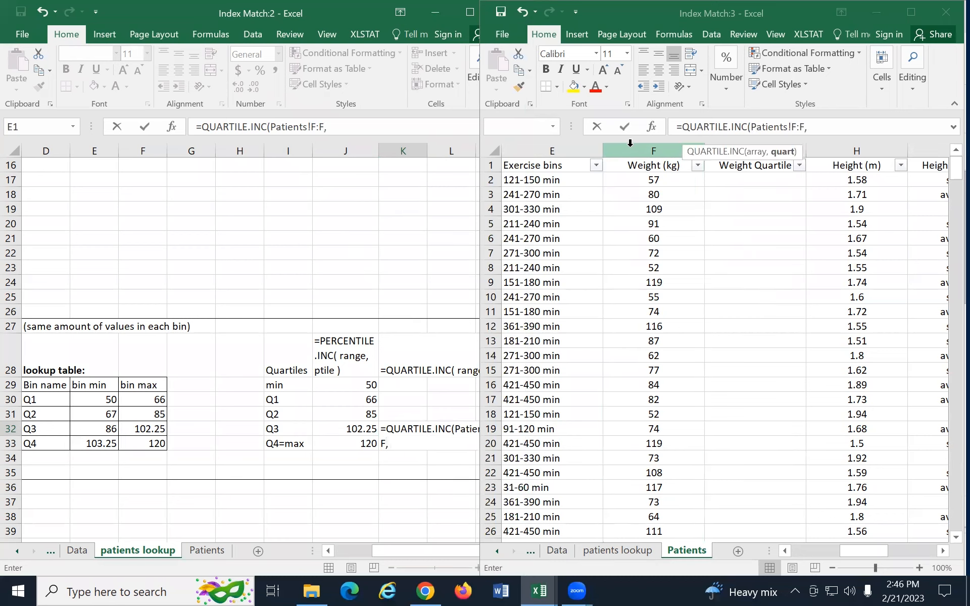
pyautogui.click(386, 130)
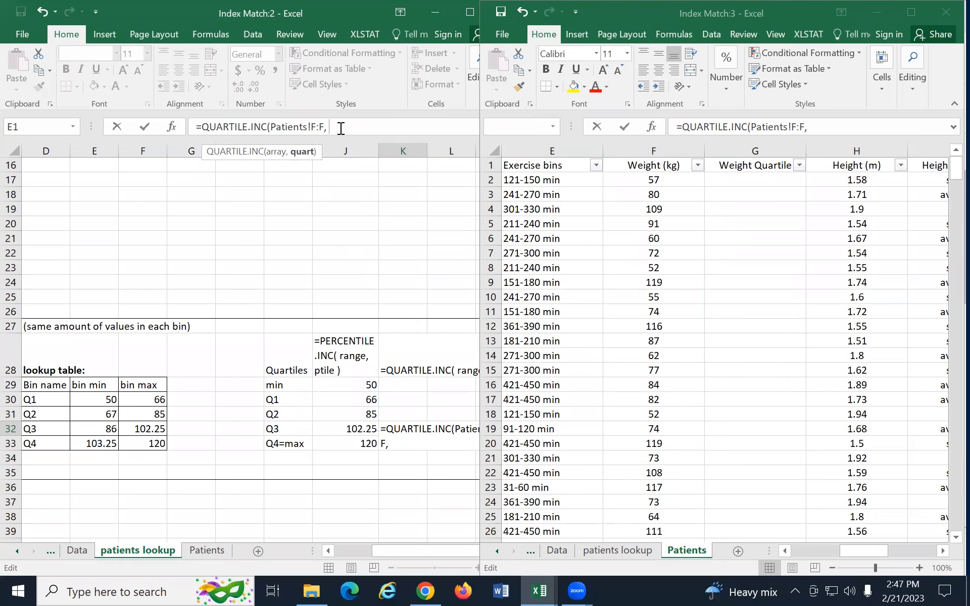
pyautogui.write('3')
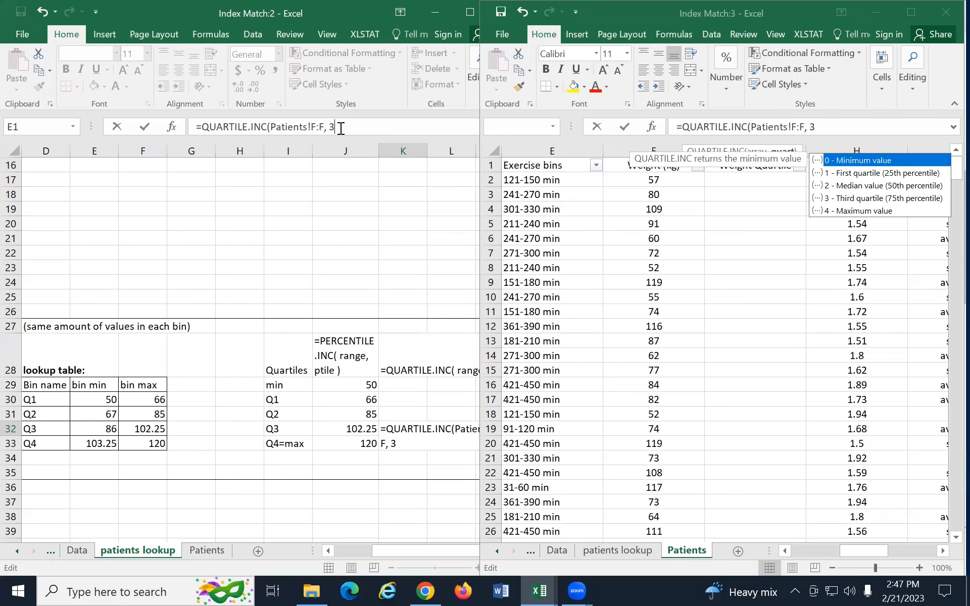
pyautogui.write(')')
pyautogui.press('Return')
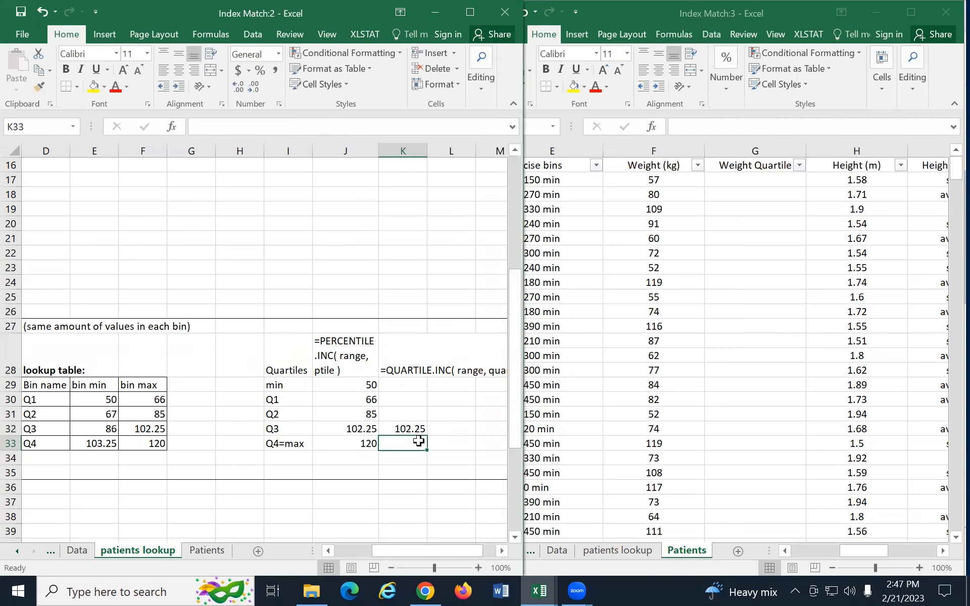
# Copy the Q3 quartile formula from K32 into K29:K33.
pyautogui.click(416, 425)
pyautogui.hotkey('ctrl', 'c')
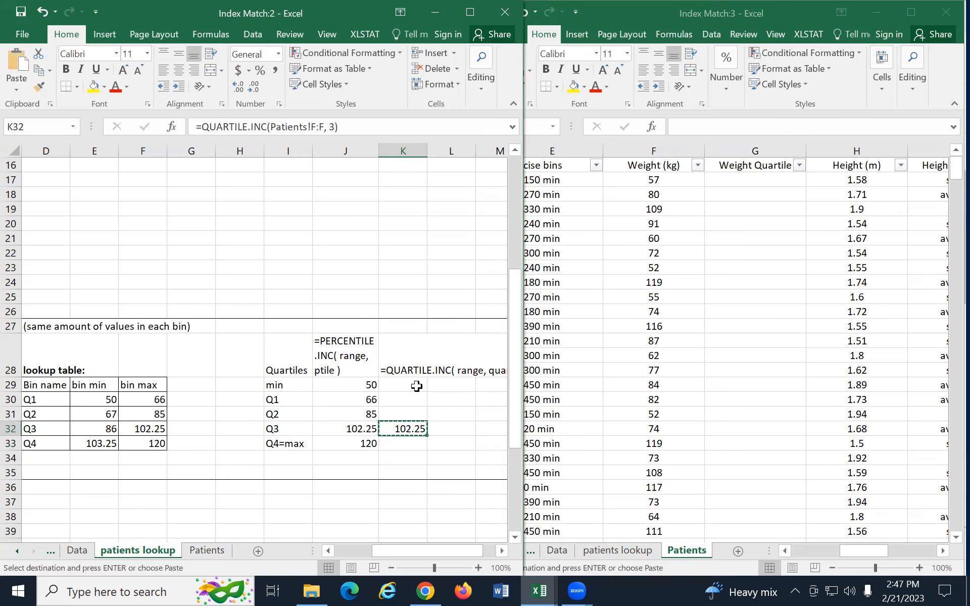
pyautogui.moveTo(412, 387); pyautogui.dragTo(413, 441)
pyautogui.hotkey('ctrl', 'v')
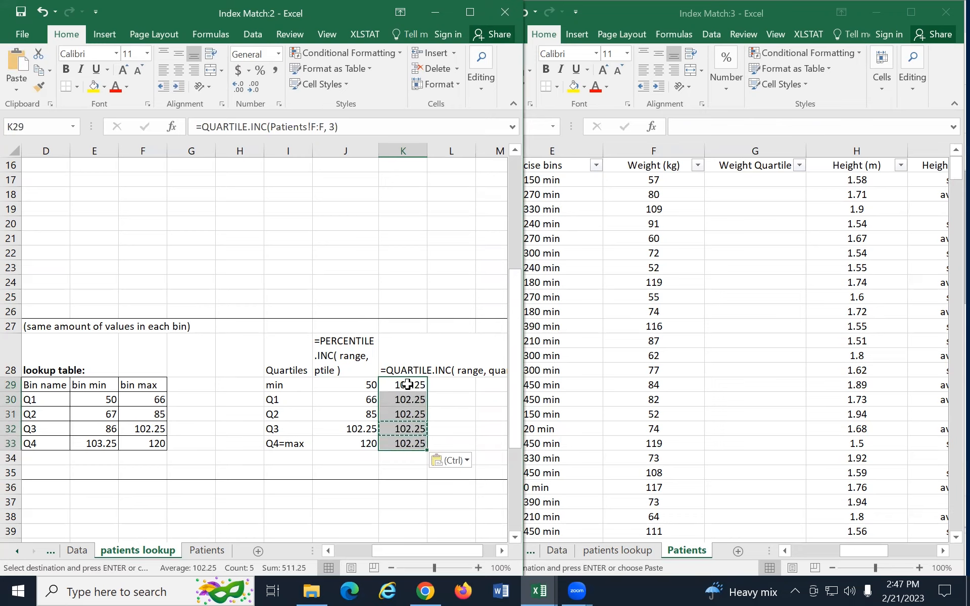
# Change the quartile argument of the QUARTILE.INC formula in K29 to 0 for the minimum.
pyautogui.click(355, 128)
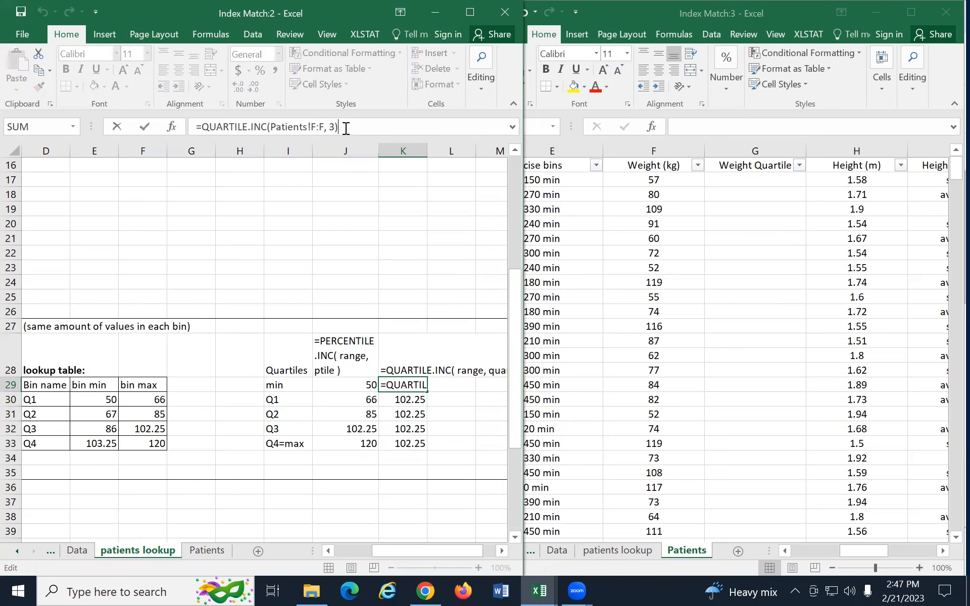
pyautogui.press('End')
pyautogui.press('Left')
pyautogui.press('BackSpace')
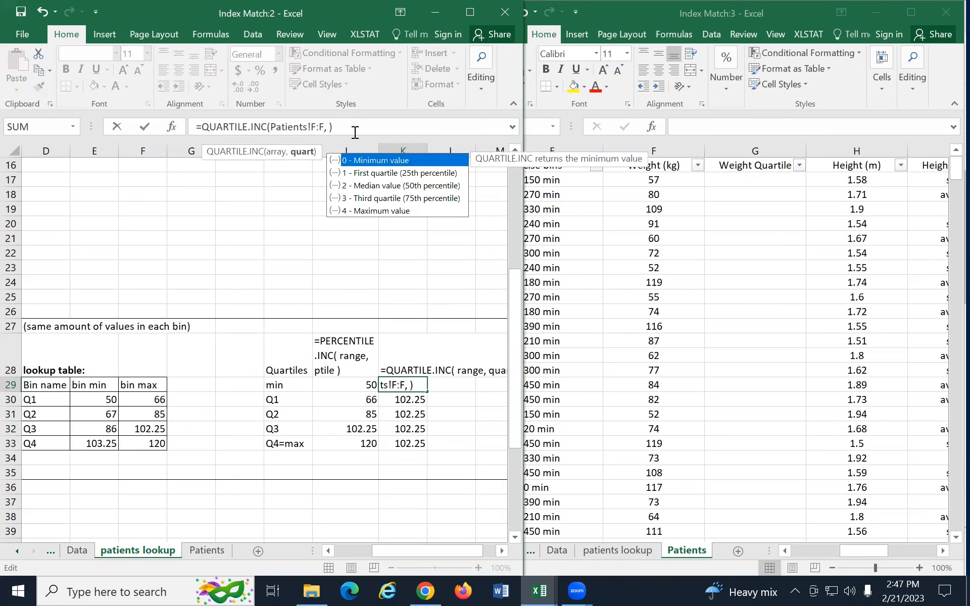
pyautogui.write('0')
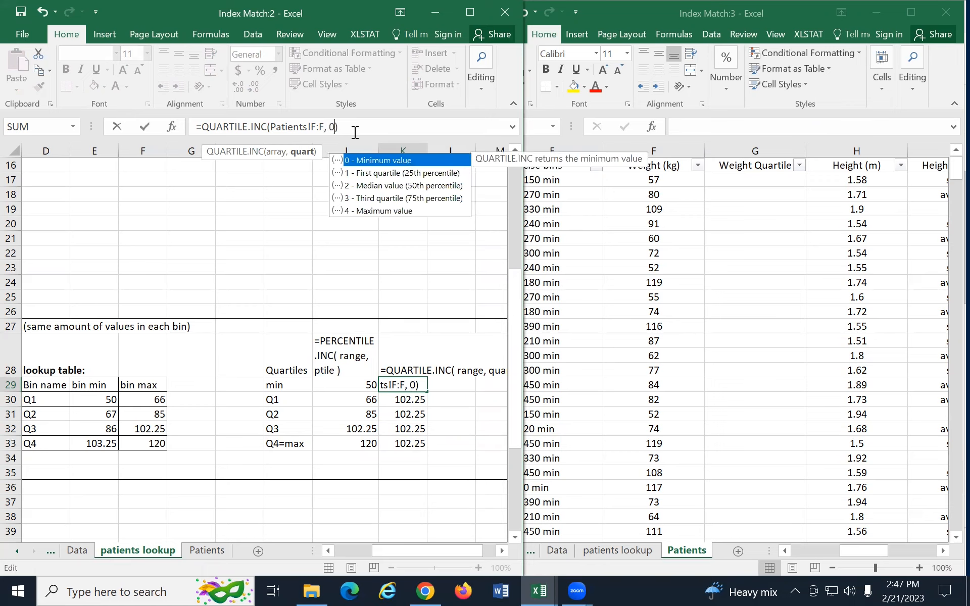
pyautogui.press('Return')
# Change the quartile argument of the QUARTILE.INC formula in K30 to 1 for Q1.
pyautogui.press('F2')
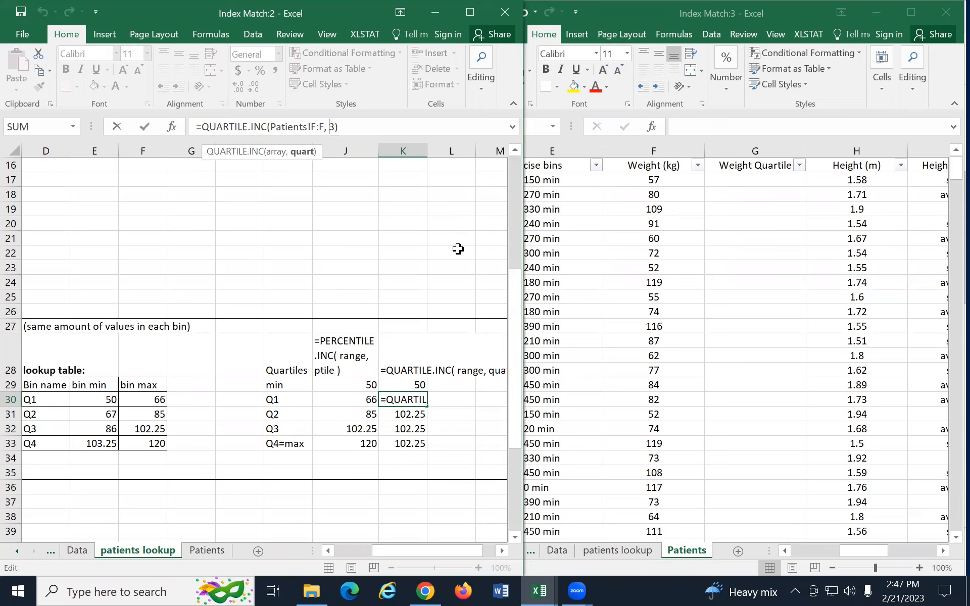
pyautogui.press('BackSpace')
pyautogui.write('1')
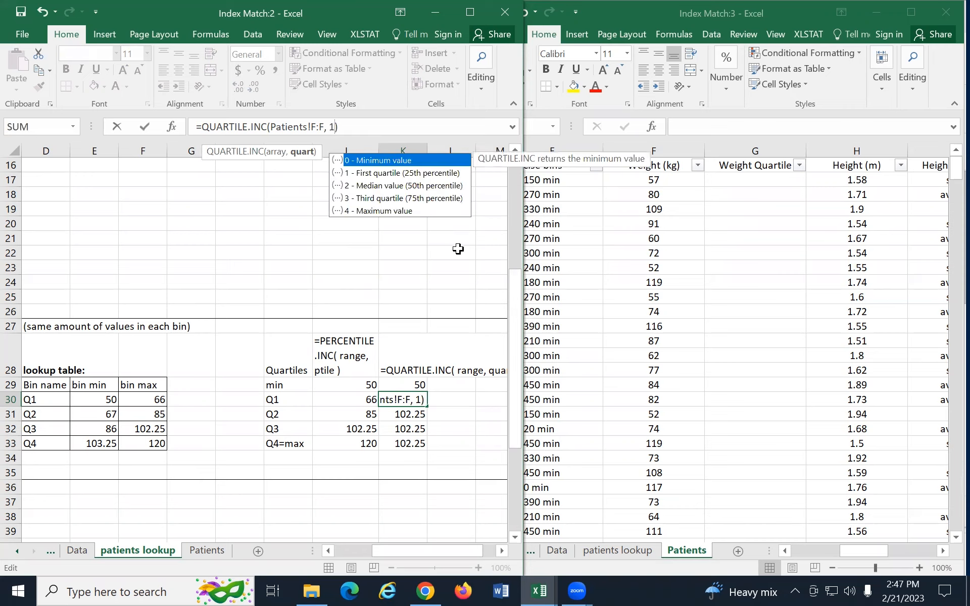
pyautogui.press('Down')
pyautogui.press('Down')
pyautogui.press('Down')
pyautogui.press('Up')
pyautogui.press('Up')
pyautogui.press('Return')
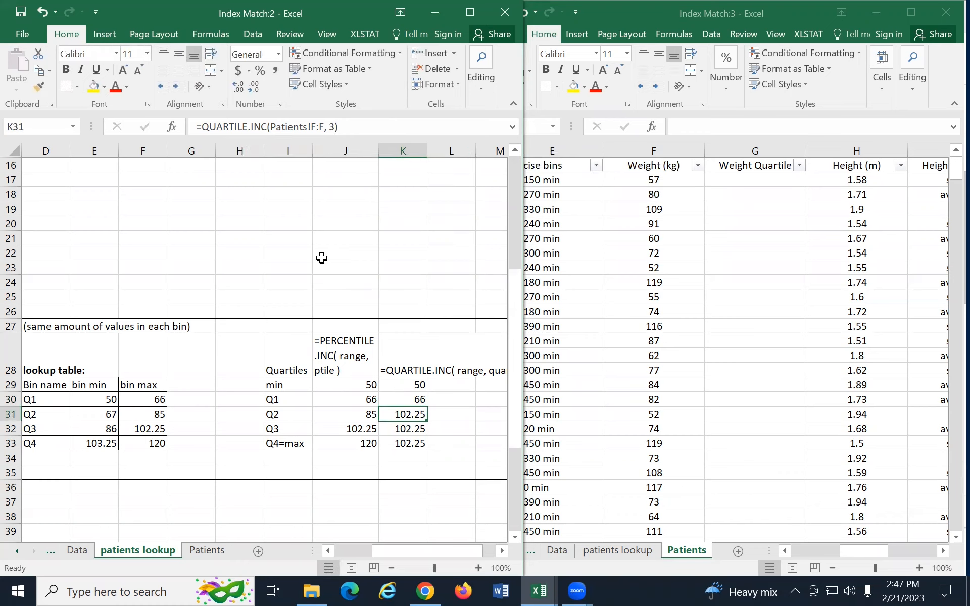
# Change the quartile argument of the QUARTILE.INC formula in K31 to 2 for Q2.
pyautogui.click(330, 126)
pyautogui.press('Delete')
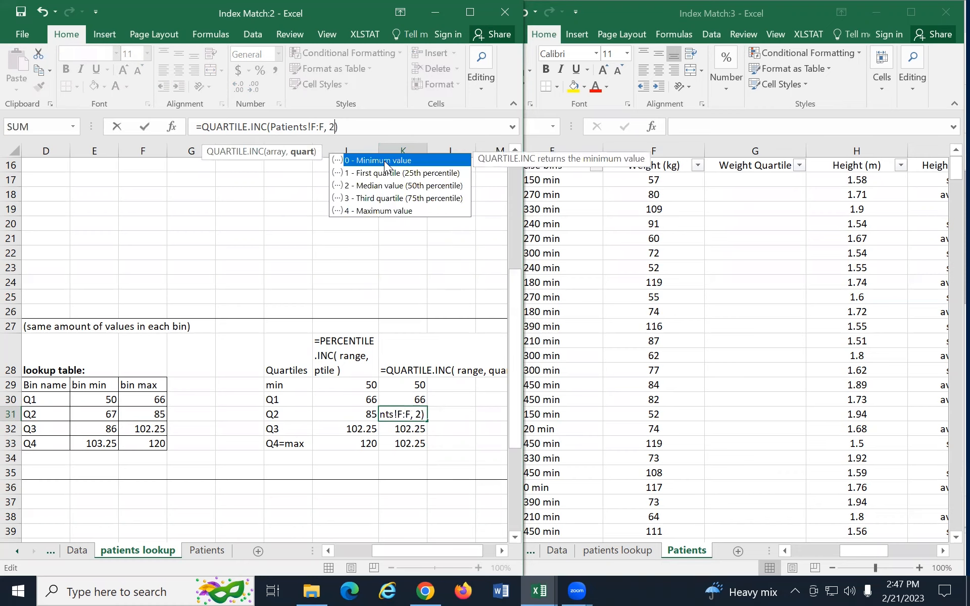
pyautogui.write('2')
pyautogui.press('Return')
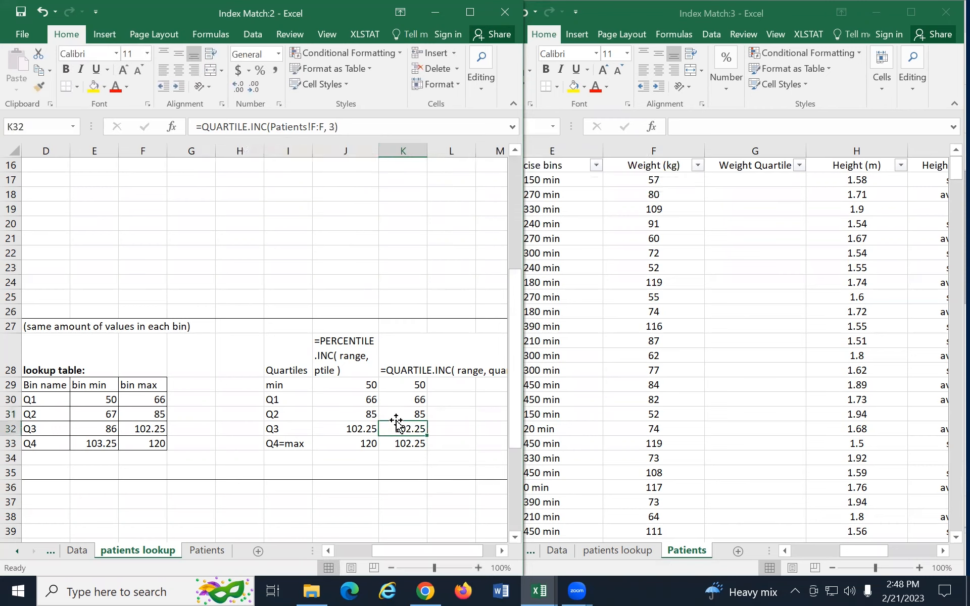
# Change the quartile argument of the QUARTILE.INC formula in K33 to 4 for the maximum.
pyautogui.click(400, 447)
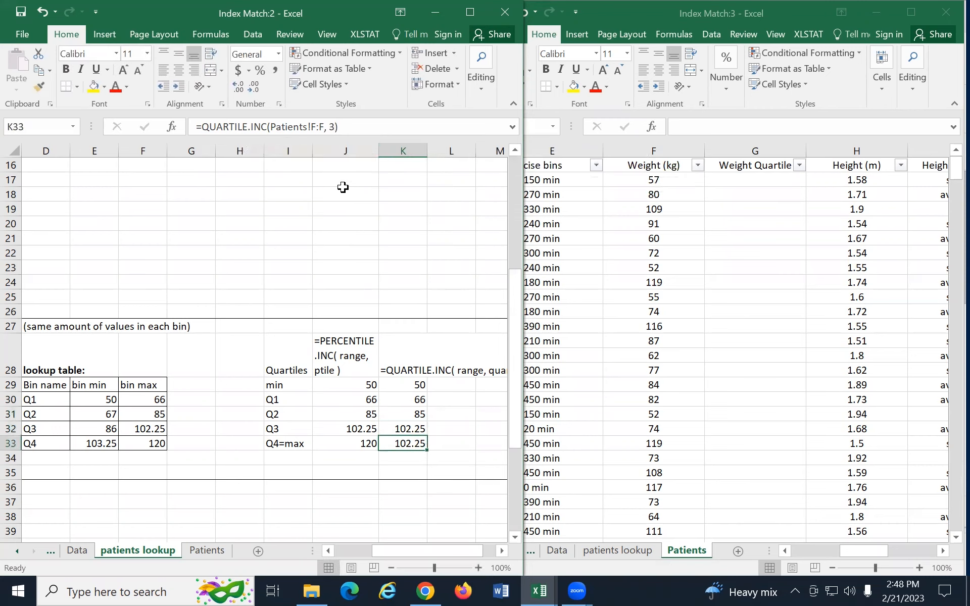
pyautogui.click(330, 126)
pyautogui.press('Delete')
pyautogui.write('4')
pyautogui.press('Return')
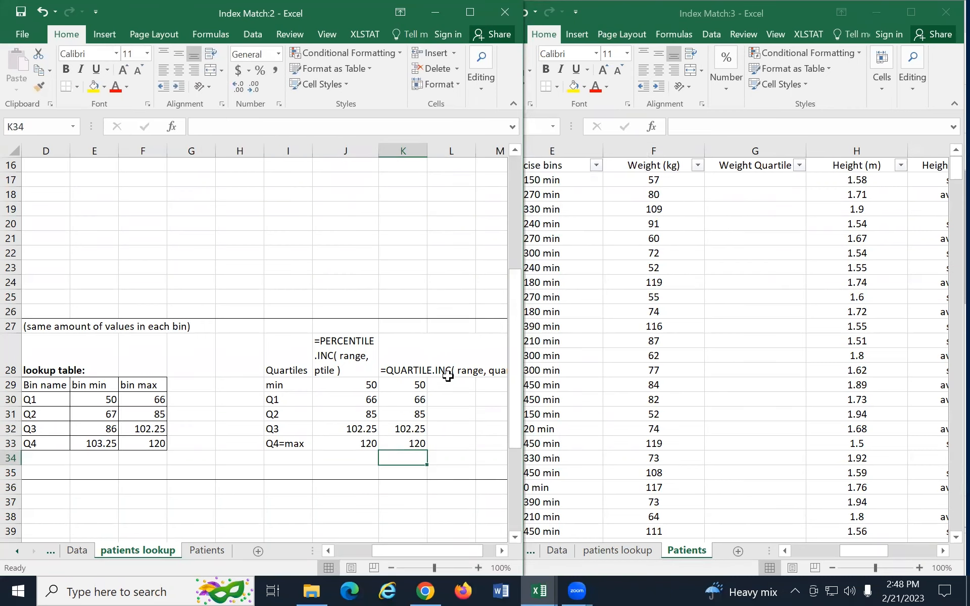
# Wrap the heading text in K28 and widen column K so that the function name fits on one line.
pyautogui.click(410, 371)
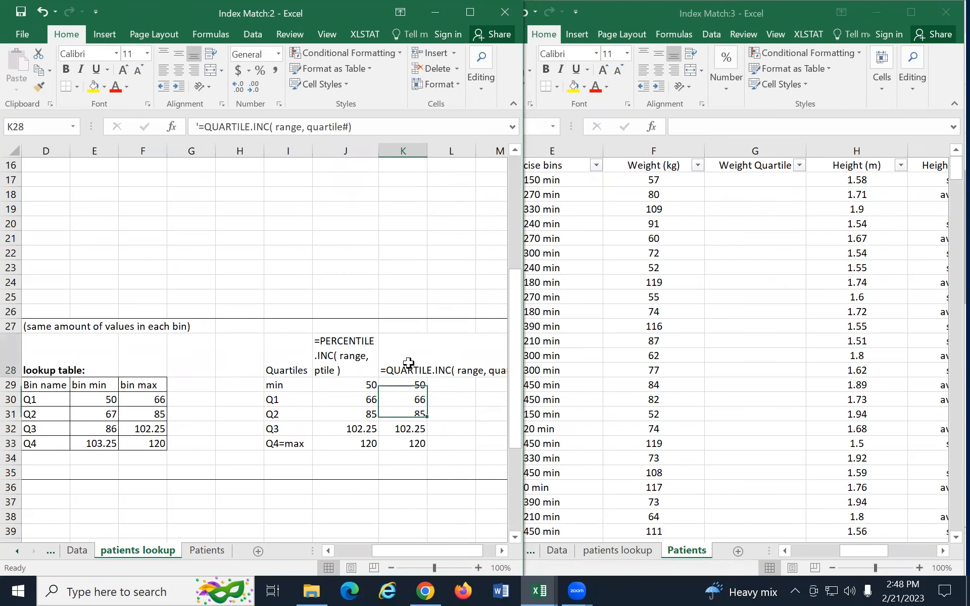
pyautogui.click(211, 53)
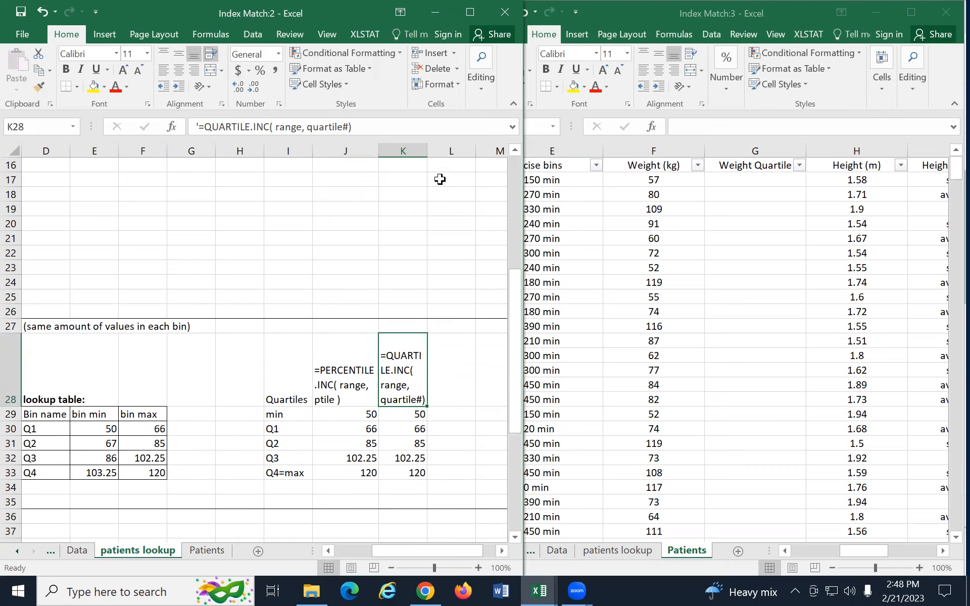
pyautogui.moveTo(427, 150); pyautogui.dragTo(449, 151)
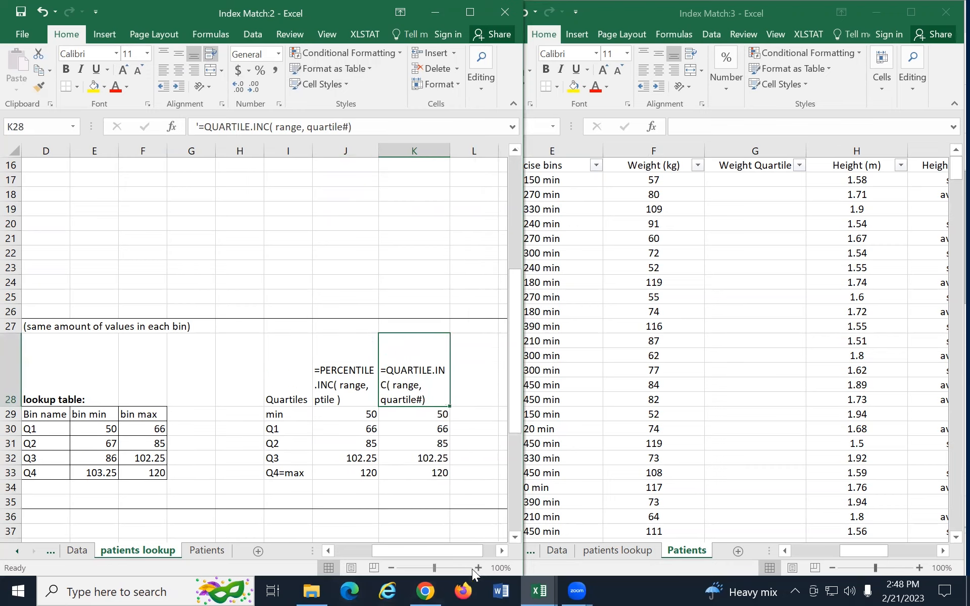
pyautogui.click(501, 551)
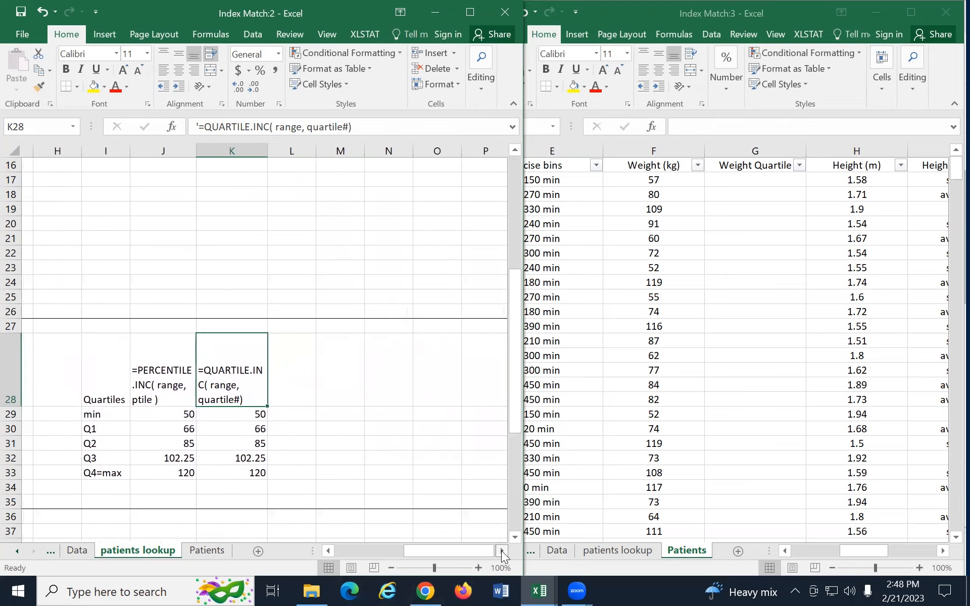
pyautogui.click(501, 551)
pyautogui.moveTo(255, 151); pyautogui.dragTo(268, 152)
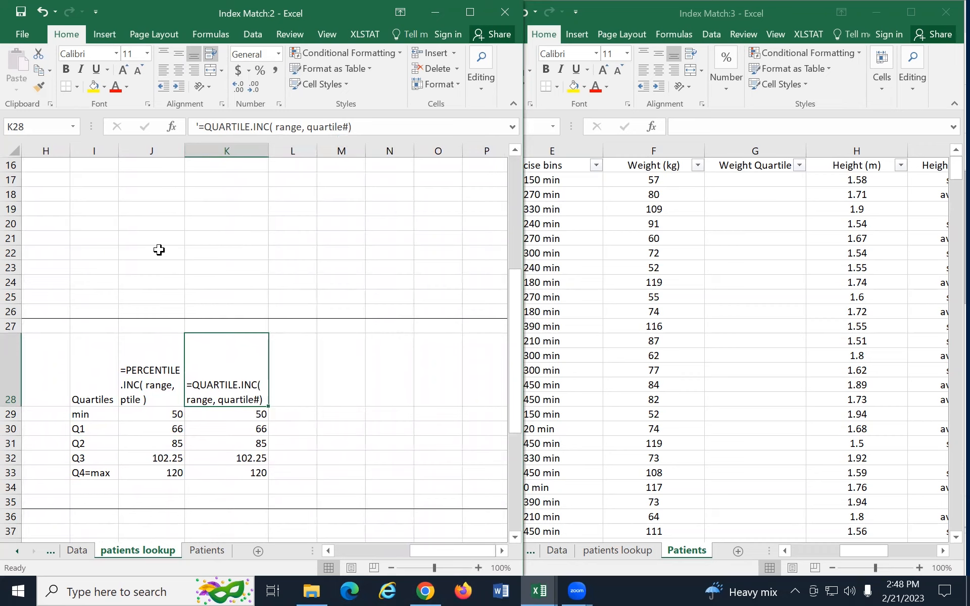
pyautogui.click(292, 415)
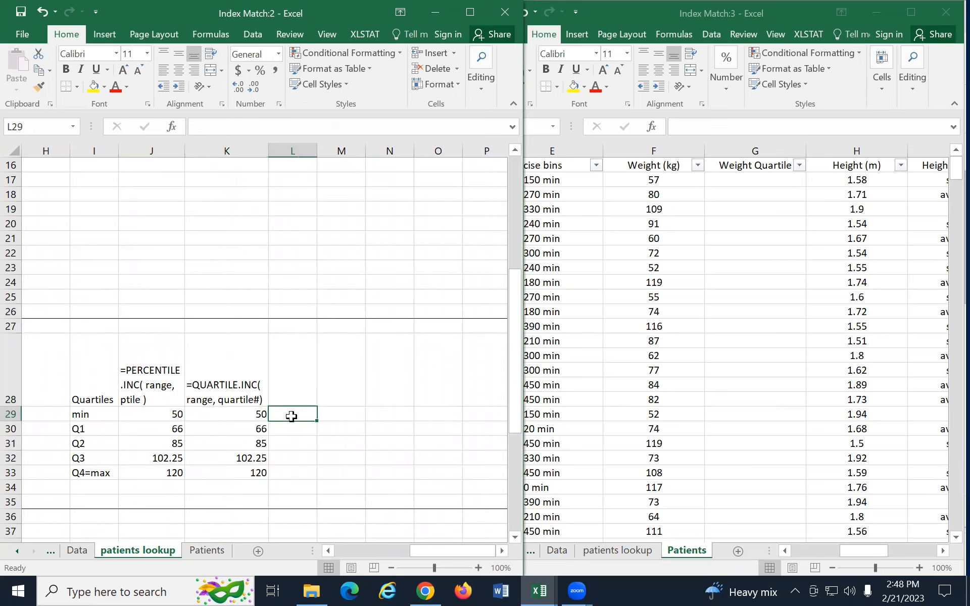
pyautogui.press('Left')
pyautogui.press('Up')
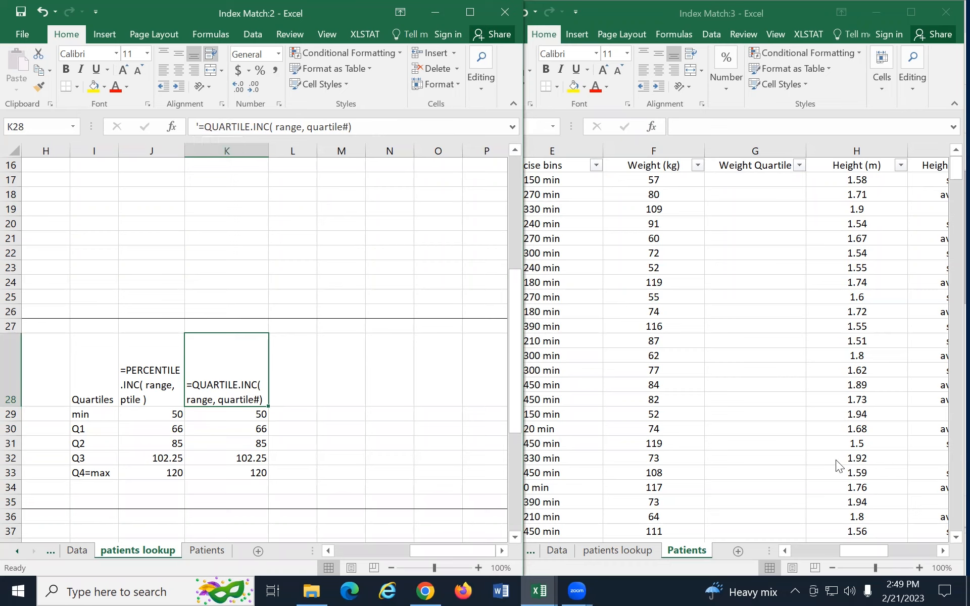
pyautogui.click(289, 384)
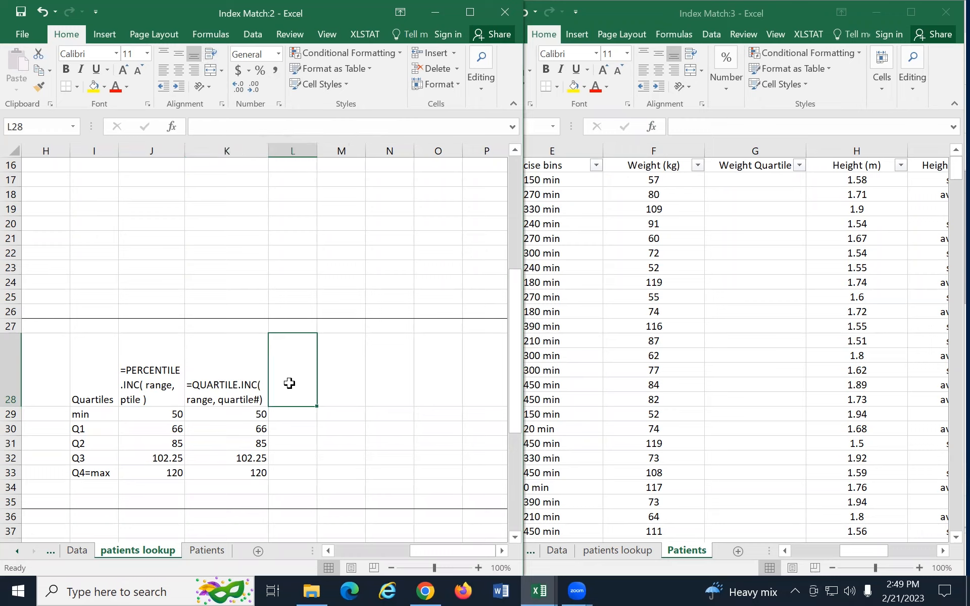
# Enter =MIN as literal text in M29, beside the minimum row.
pyautogui.click(339, 416)
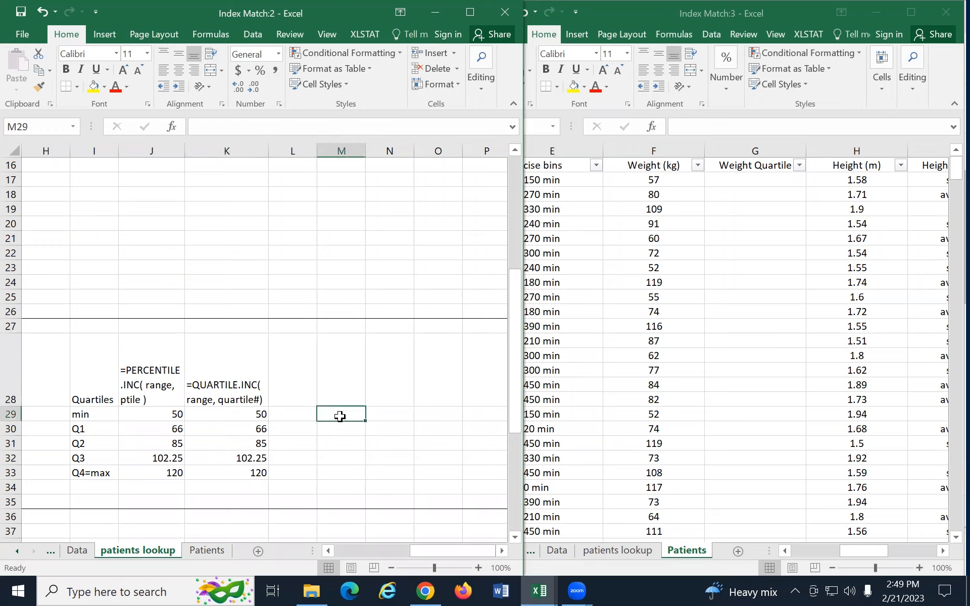
pyautogui.write("'")
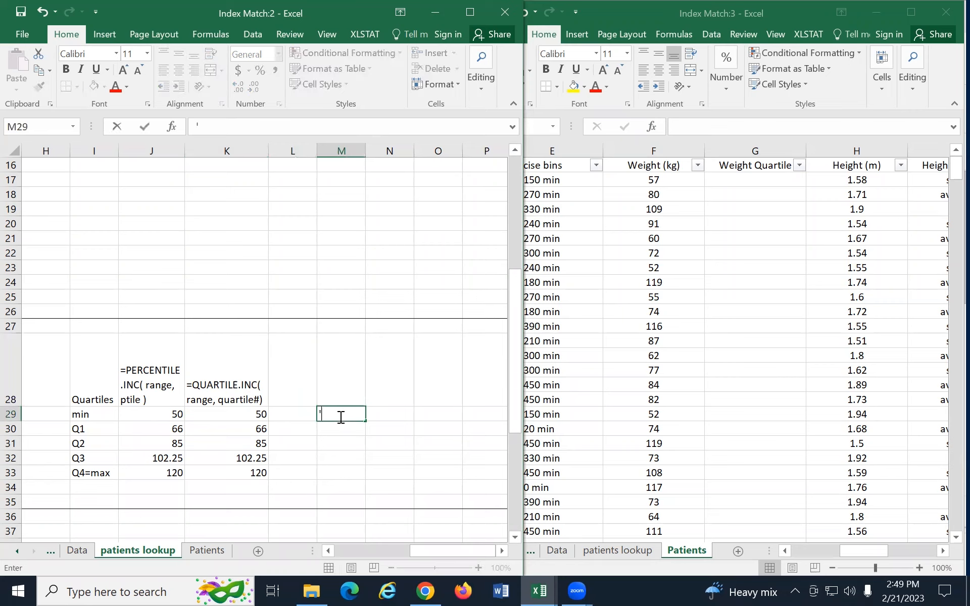
pyautogui.write('=index')
pyautogui.press('BackSpace')
pyautogui.press('BackSpace')
pyautogui.press('BackSpace')
pyautogui.press('BackSpace')
pyautogui.press('BackSpace')
pyautogui.write('MIN')
# Enter =MIN(Patients!F:F) in L29 using the Patients sheet's weight column, accepting the proposed typo correction.
pyautogui.click(298, 413)
pyautogui.write('=')
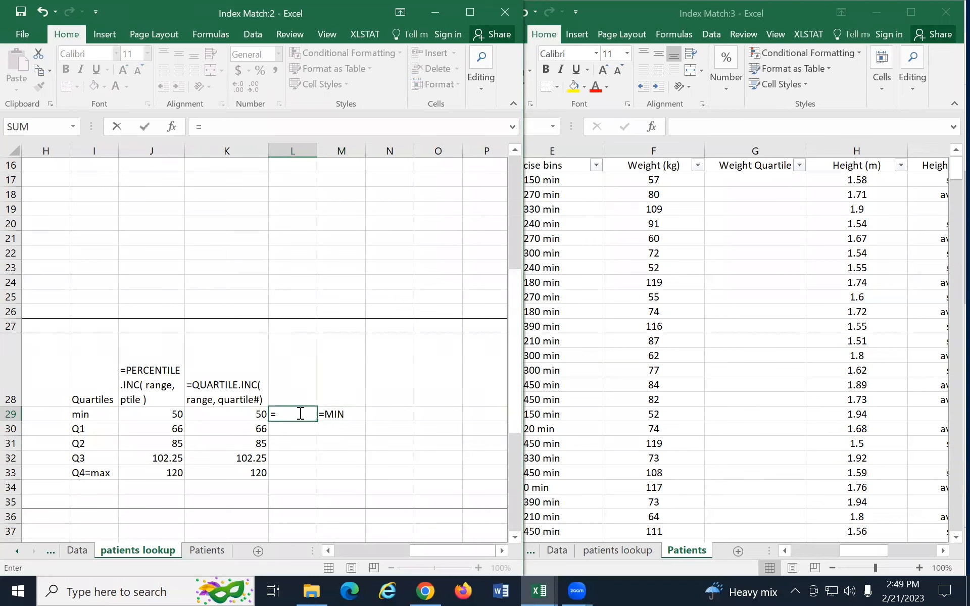
pyautogui.write('MIN(')
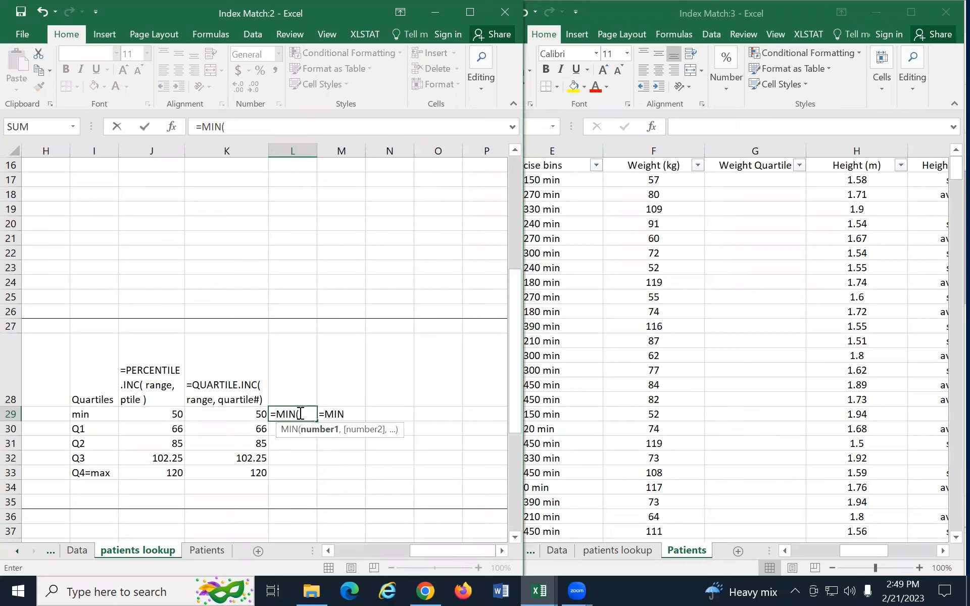
pyautogui.click(663, 145)
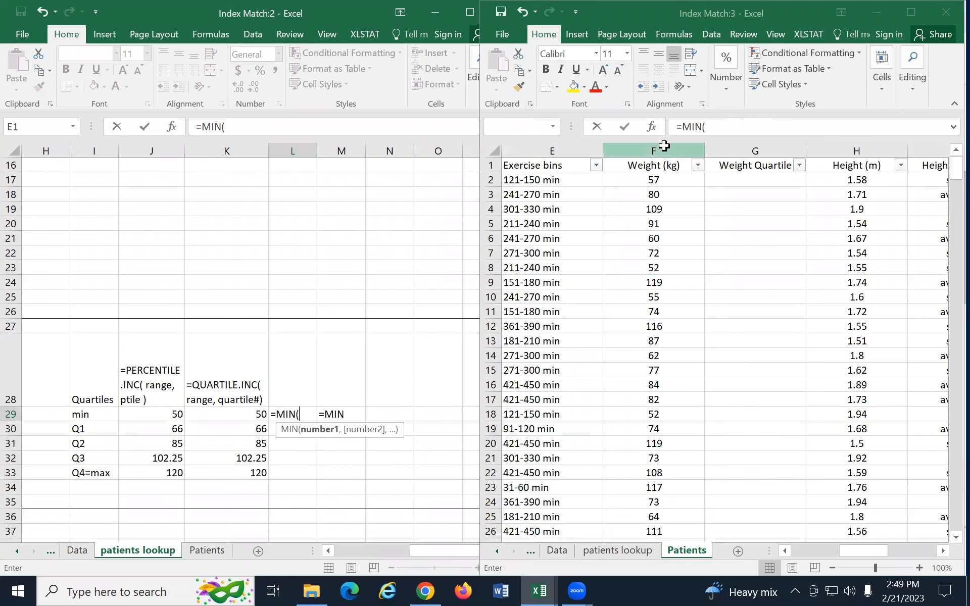
pyautogui.write(')\\')
pyautogui.press('Return')
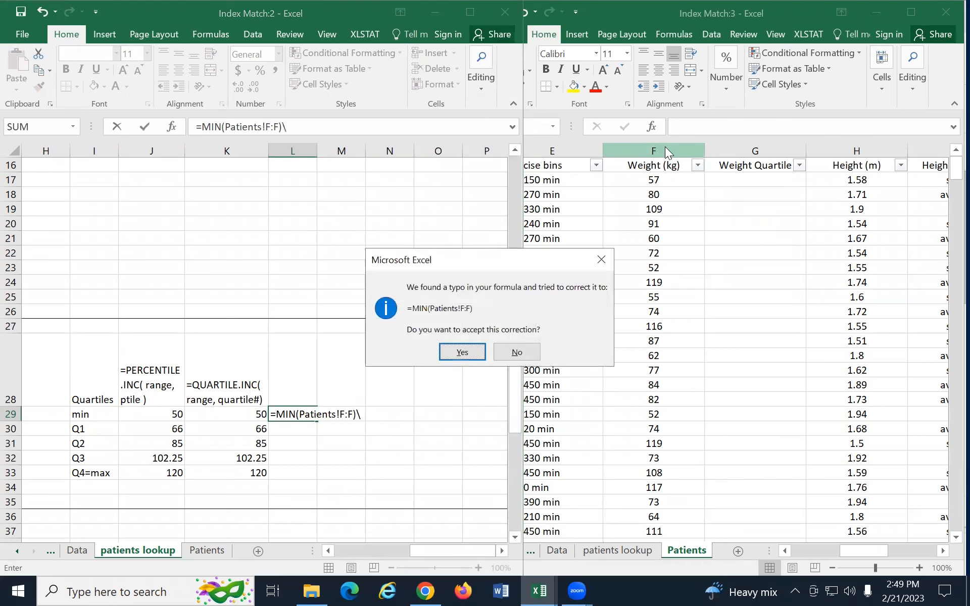
pyautogui.click(461, 352)
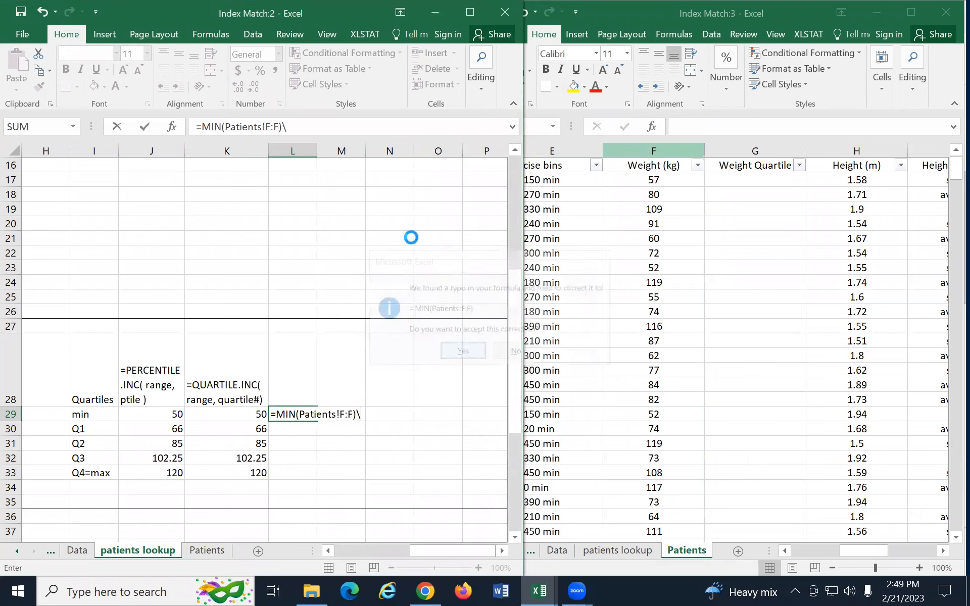
# Complete the literal formula note in M29 so it reads =MIN( range ).
pyautogui.click(348, 414)
pyautogui.click(307, 127)
pyautogui.write('( RANG')
pyautogui.press('BackSpace')
pyautogui.press('BackSpace')
pyautogui.press('BackSpace')
pyautogui.press('BackSpace')
pyautogui.write('RANG')
pyautogui.press('BackSpace')
pyautogui.press('BackSpace')
pyautogui.press('BackSpace')
pyautogui.press('BackSpace')
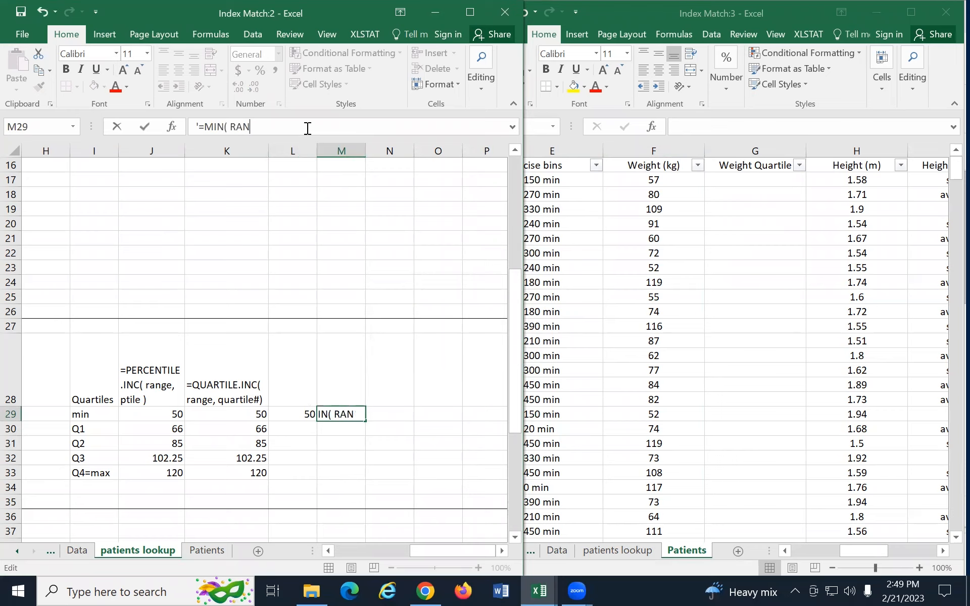
pyautogui.write('range )')
pyautogui.press('Return')
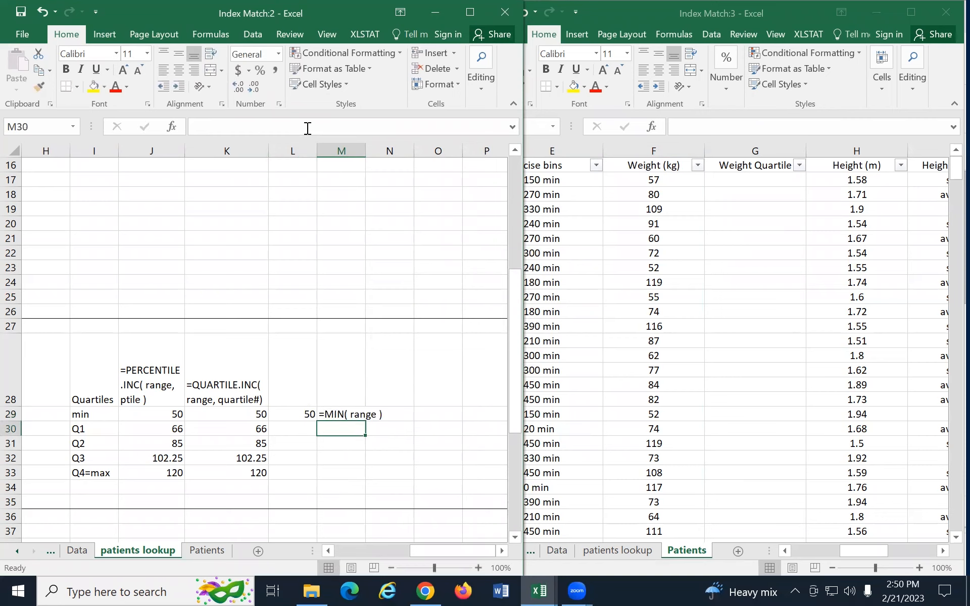
# Enter =MAX(Patients!F:F) in L33 using the Patients sheet's weight column.
pyautogui.click(303, 469)
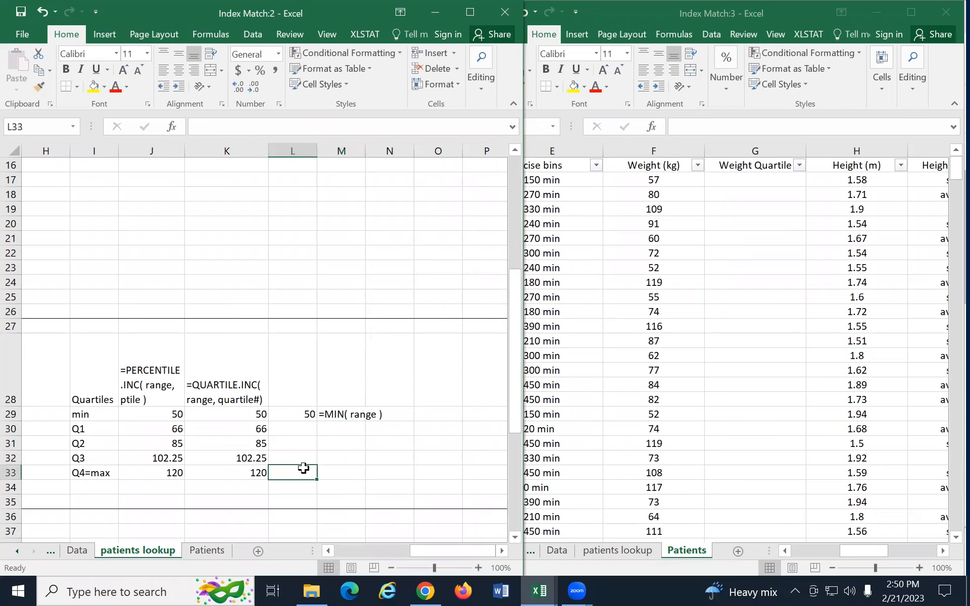
pyautogui.write('=')
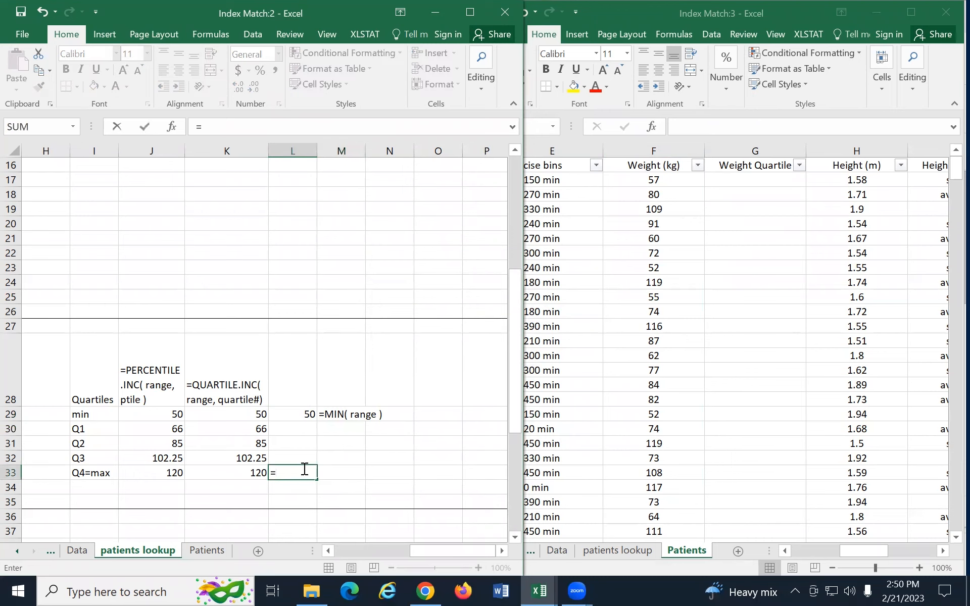
pyautogui.write('m')
pyautogui.click(305, 469)
pyautogui.write('ax(')
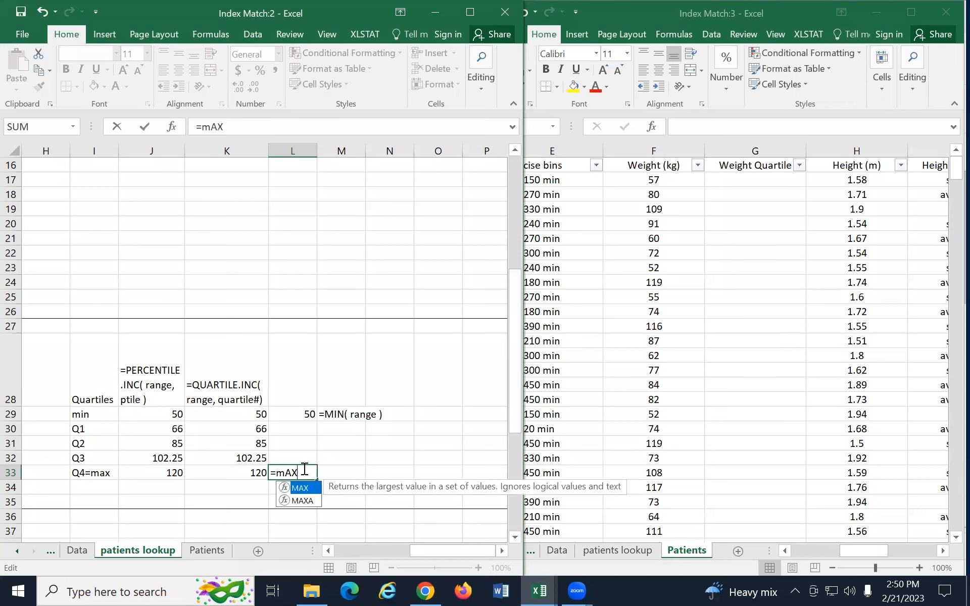
pyautogui.click(654, 149)
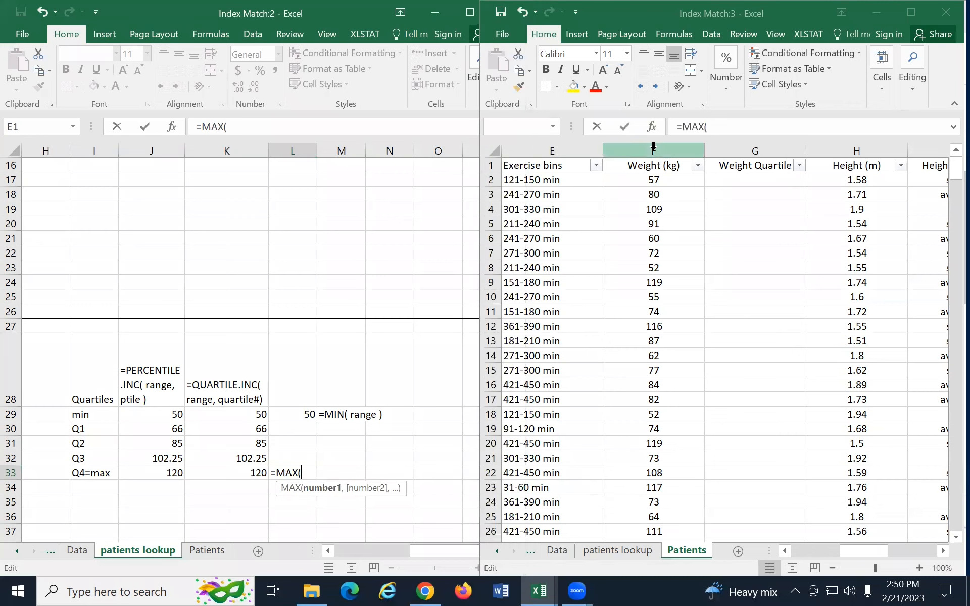
pyautogui.write(')')
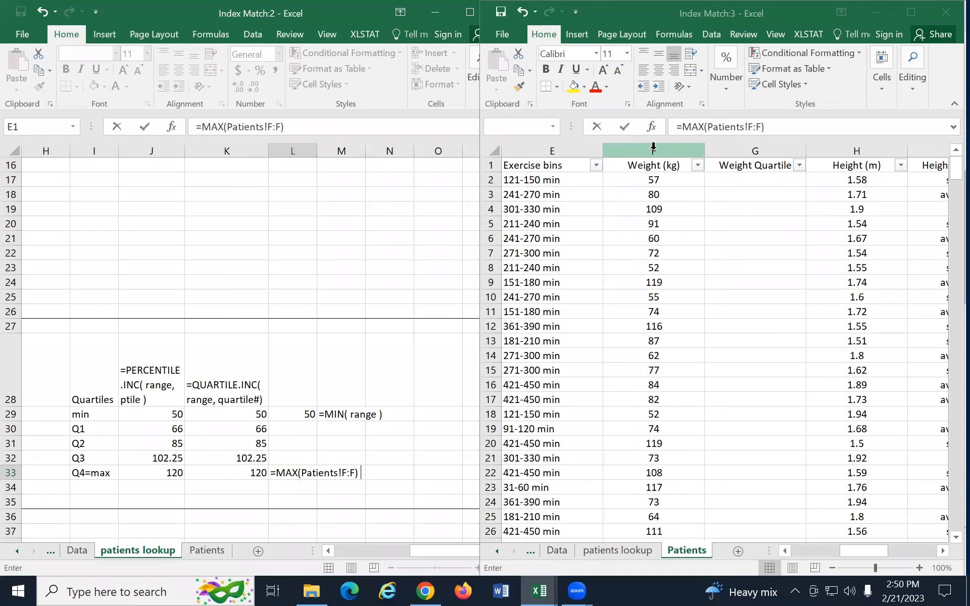
pyautogui.press('Return')
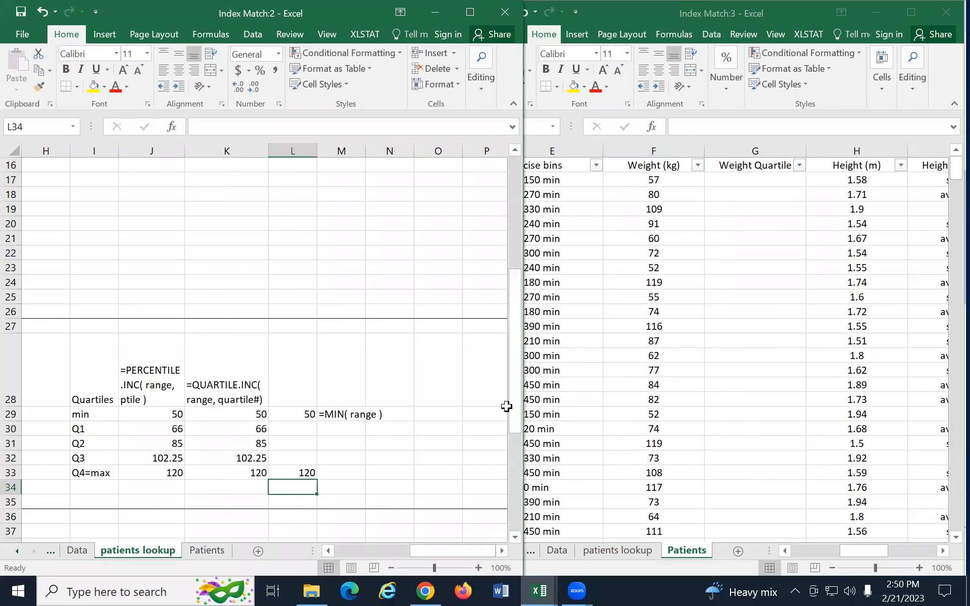
# Enter the formula pattern =MAX( range ) as literal text in M33.
pyautogui.click(342, 470)
pyautogui.write("'=ma")
pyautogui.press('BackSpace')
pyautogui.press('BackSpace')
pyautogui.write('AM')
pyautogui.press('BackSpace')
pyautogui.press('BackSpace')
pyautogui.write('MAX')
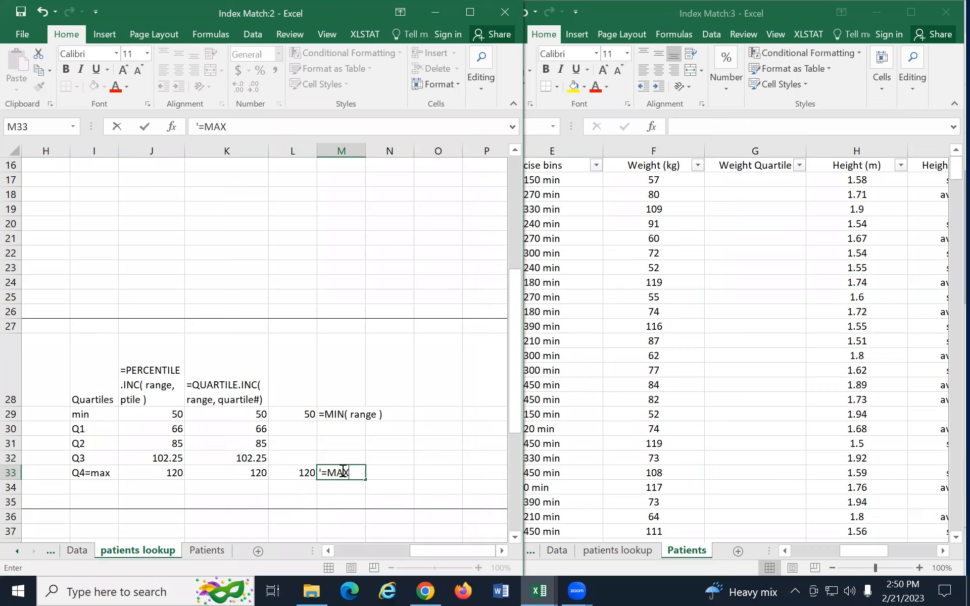
pyautogui.write('( range )')
pyautogui.press('Return')
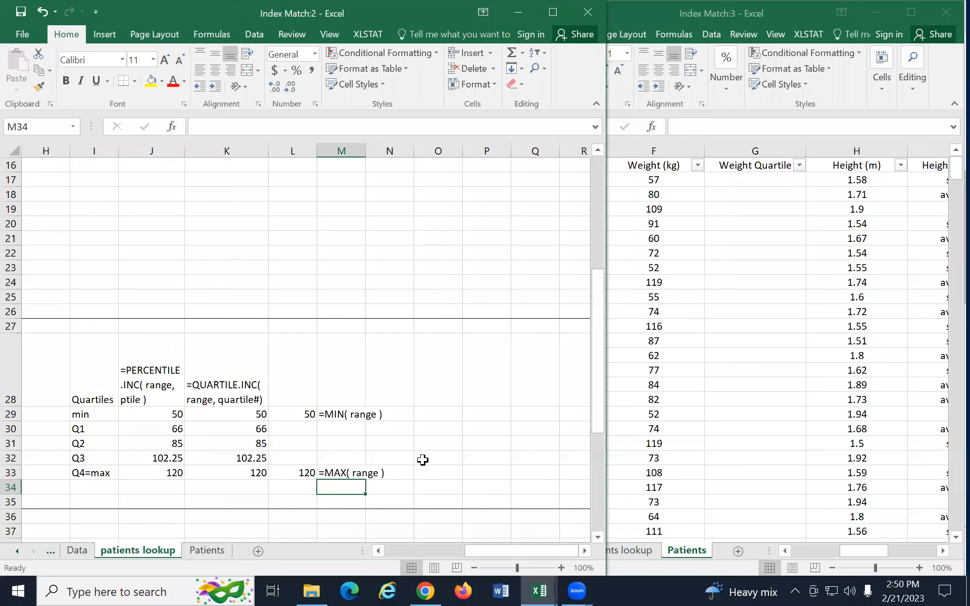
# Enter the title Build lookup table in O28, beside the quartile formulas.
pyautogui.click(251, 417)
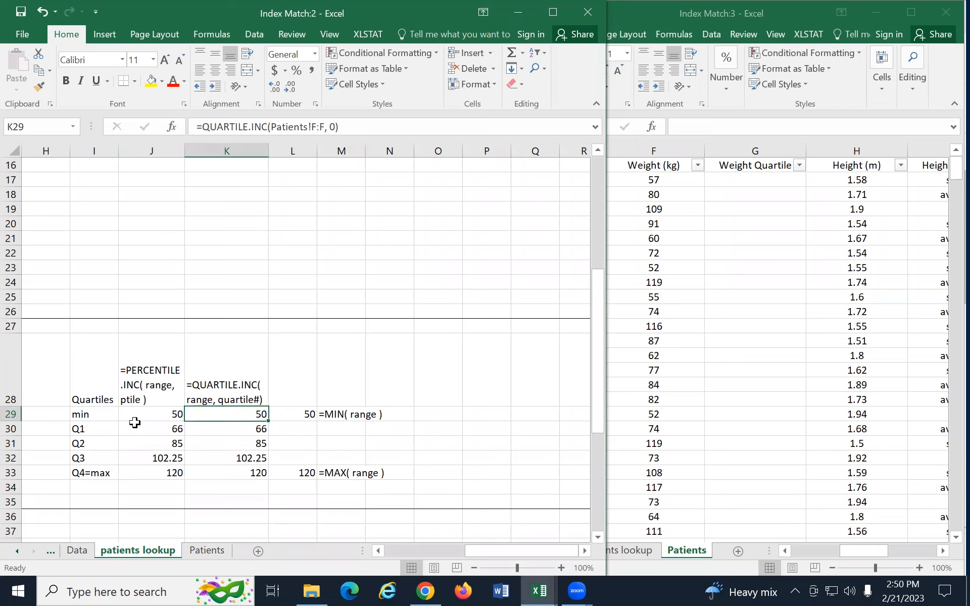
pyautogui.click(135, 421)
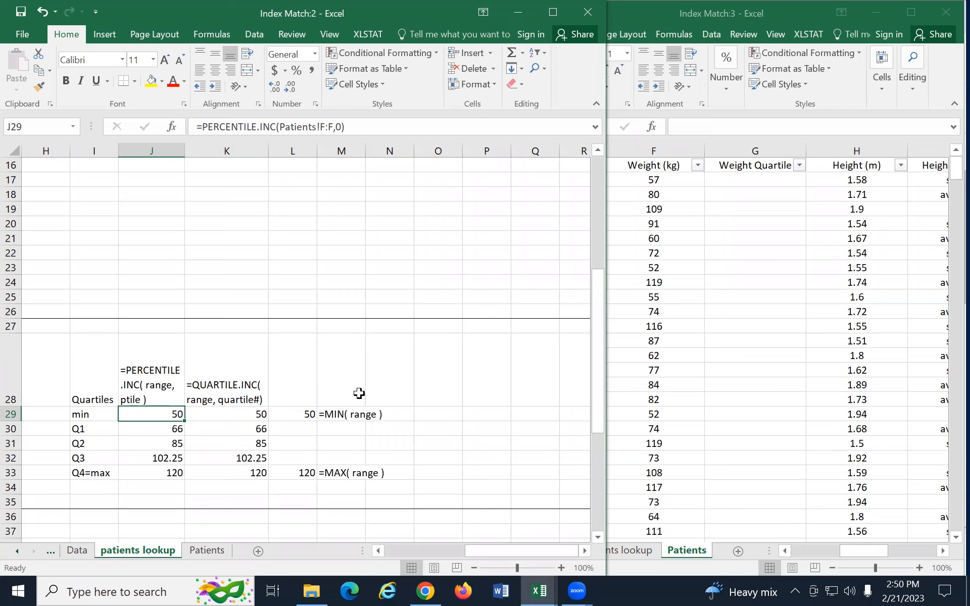
pyautogui.click(439, 369)
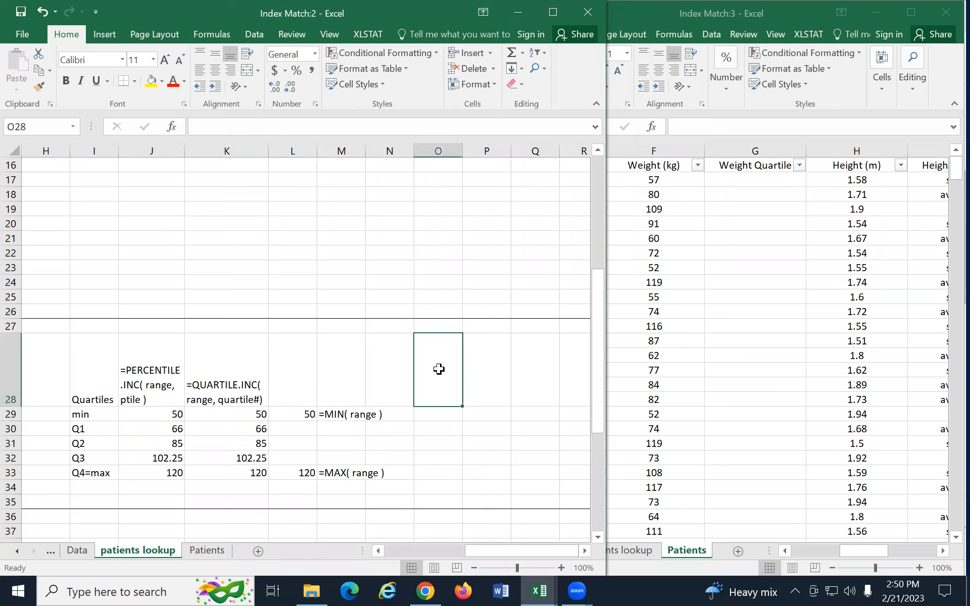
pyautogui.write('Build lookup table')
pyautogui.press('Return')
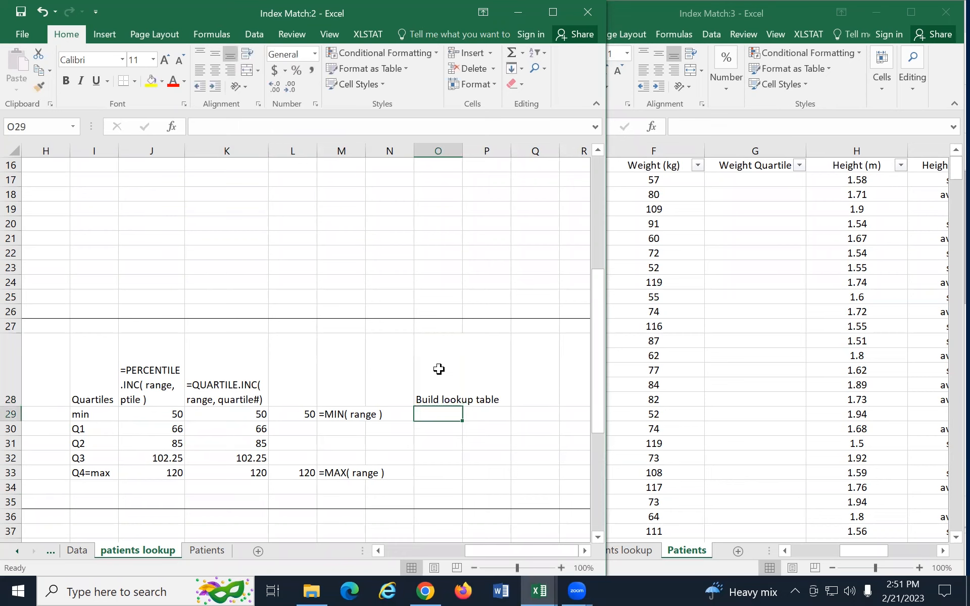
# Enter the headers Bin Names, Bin Min and Bin Max in O29:Q29, and widen column O to fit its header.
pyautogui.write('Bin Names')
pyautogui.press('Tab')
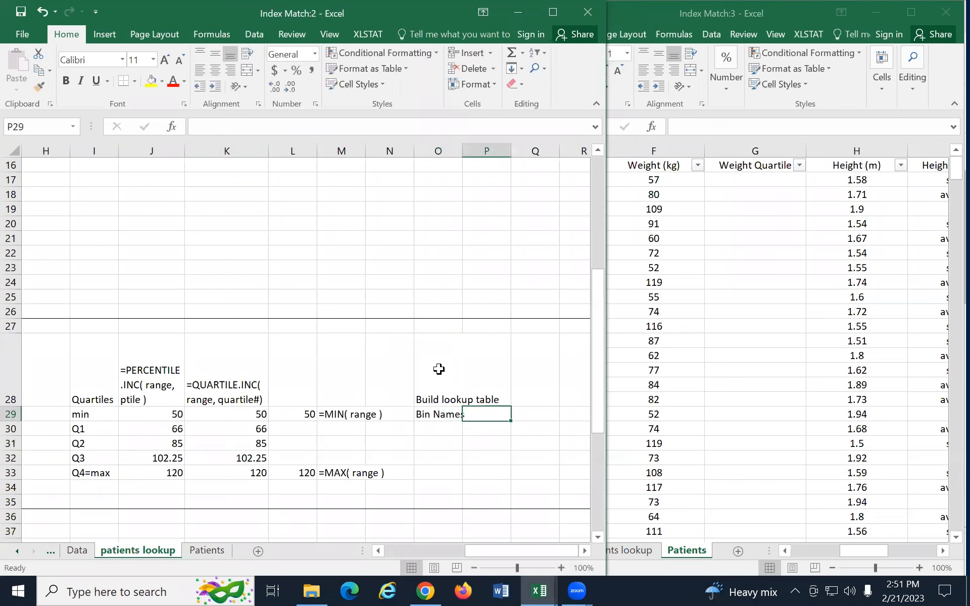
pyautogui.write('Bin Min')
pyautogui.press('Tab')
pyautogui.write('Bi')
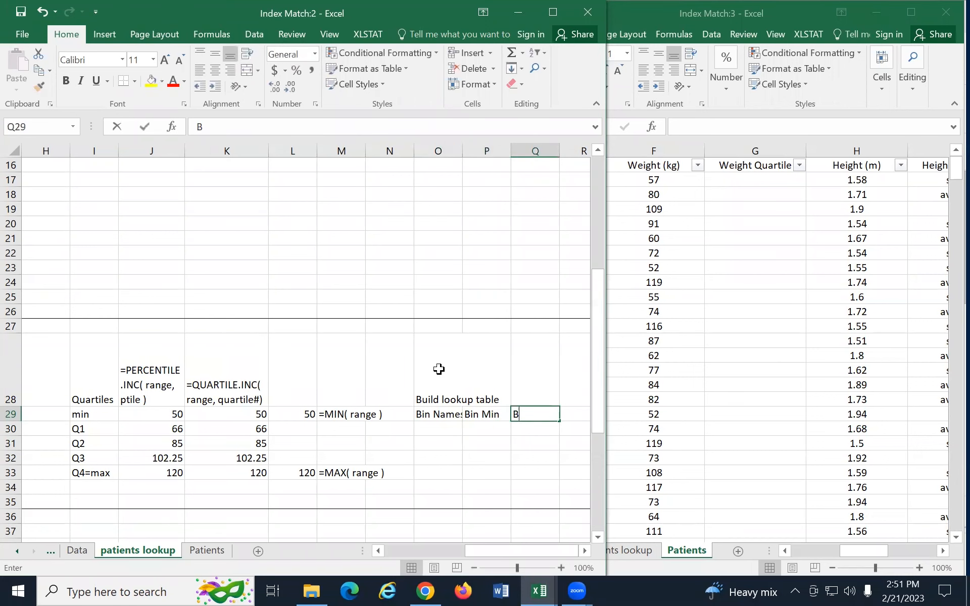
pyautogui.write('n Max')
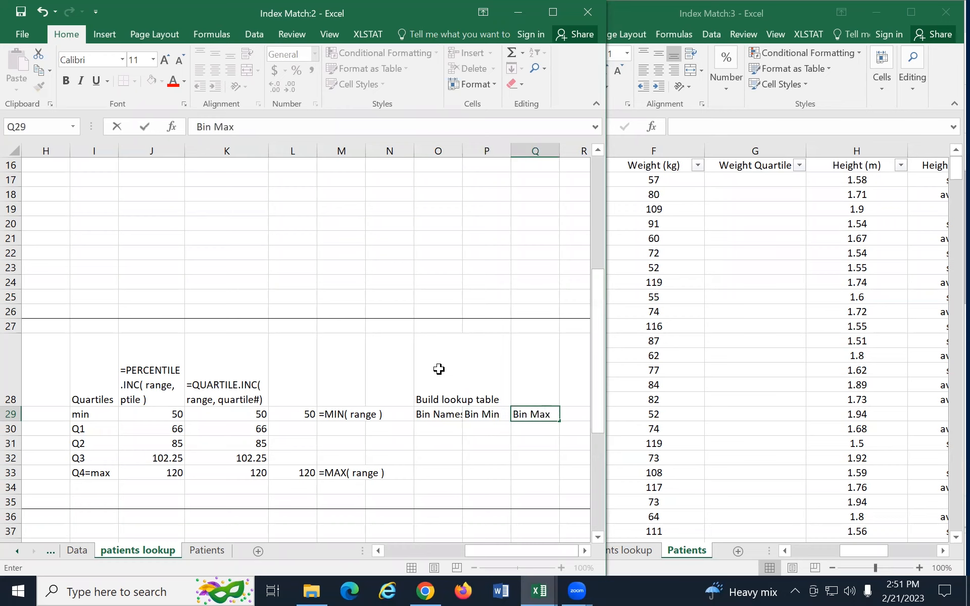
pyautogui.press('Return')
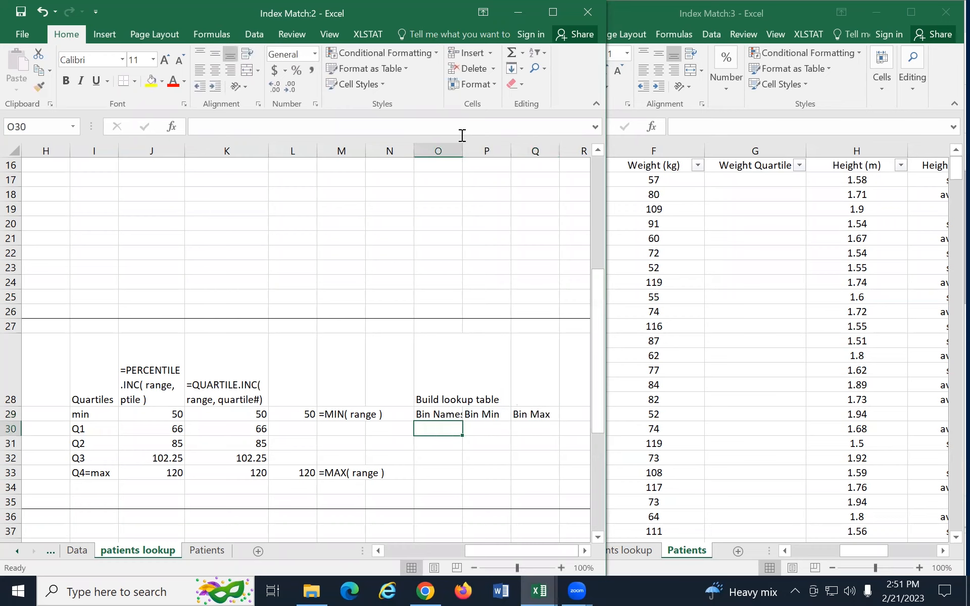
pyautogui.moveTo(463, 150); pyautogui.dragTo(475, 147)
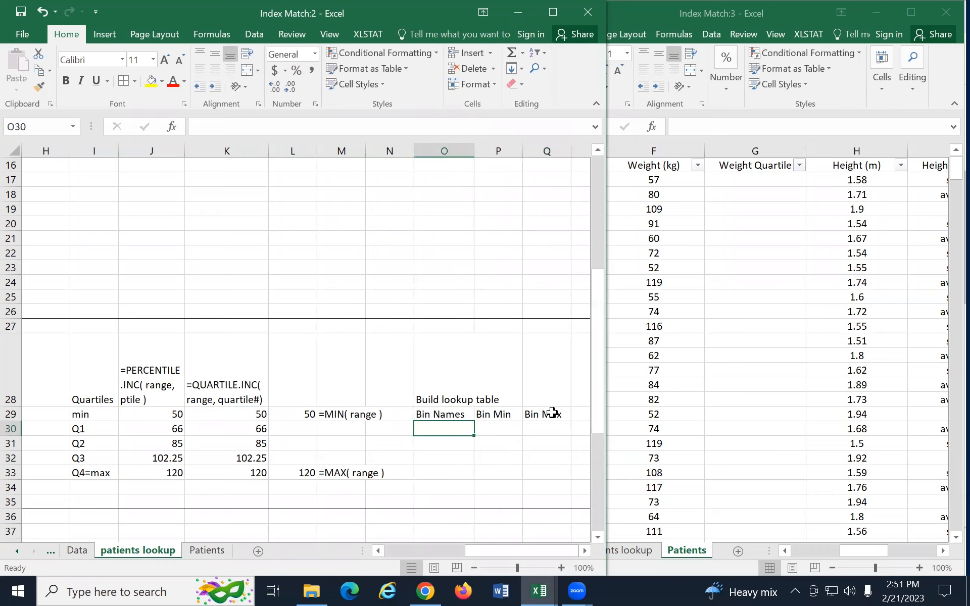
# Label the first bin Q1 in O30 and link its Bin Min in P30 to the quartile minimum with =K29.
pyautogui.click(538, 426)
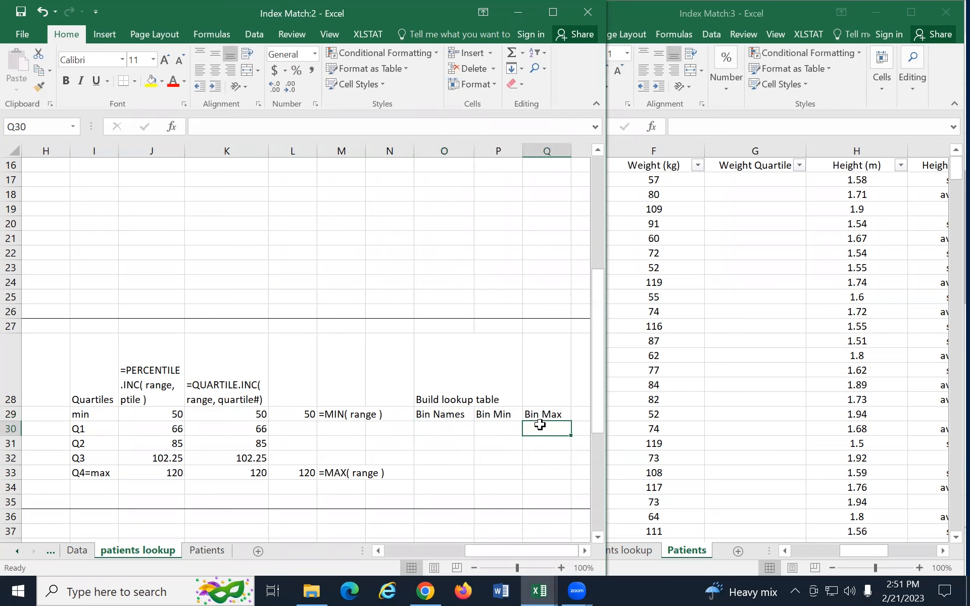
pyautogui.click(438, 425)
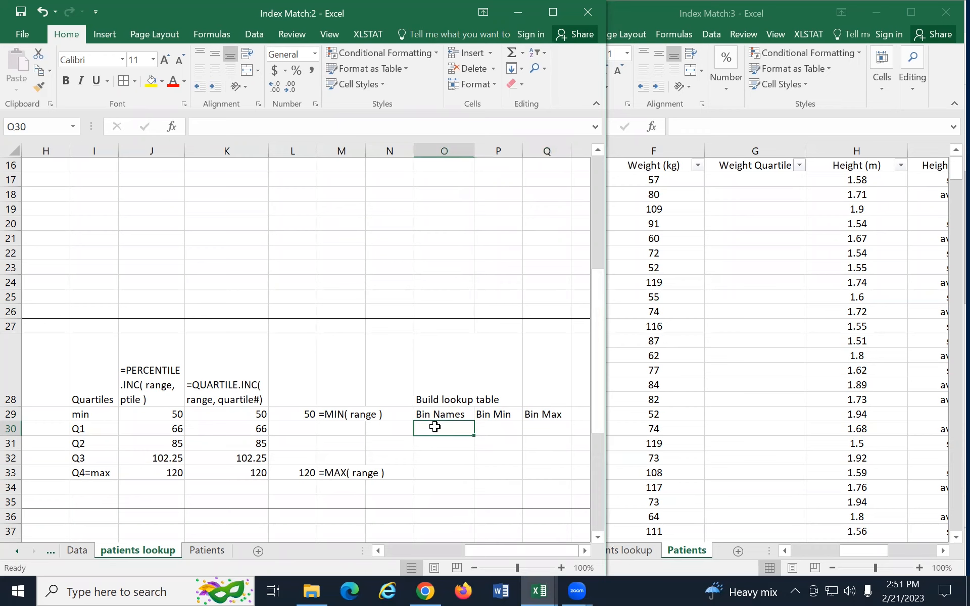
pyautogui.write('Q1')
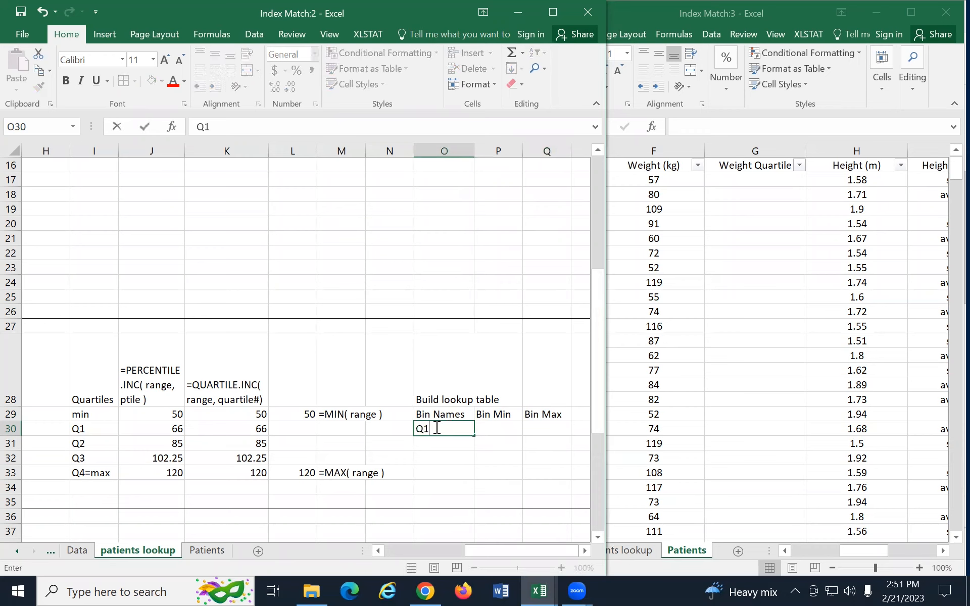
pyautogui.press('Tab')
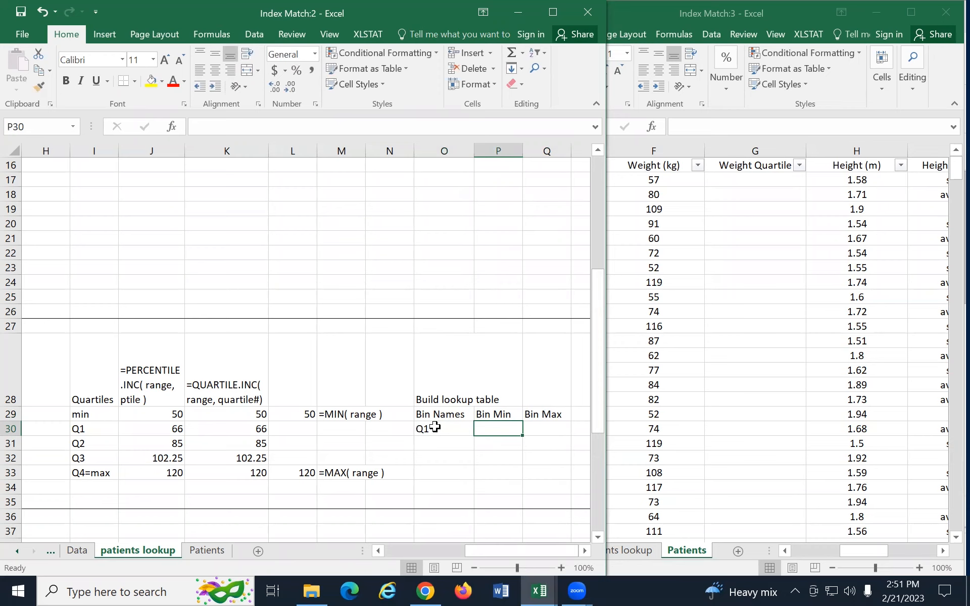
pyautogui.write('=')
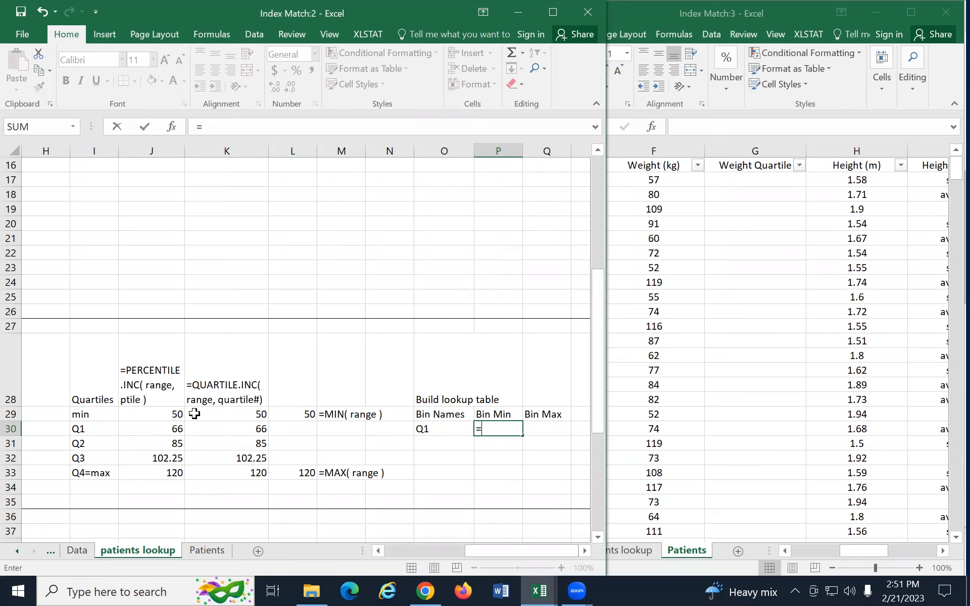
pyautogui.click(228, 415)
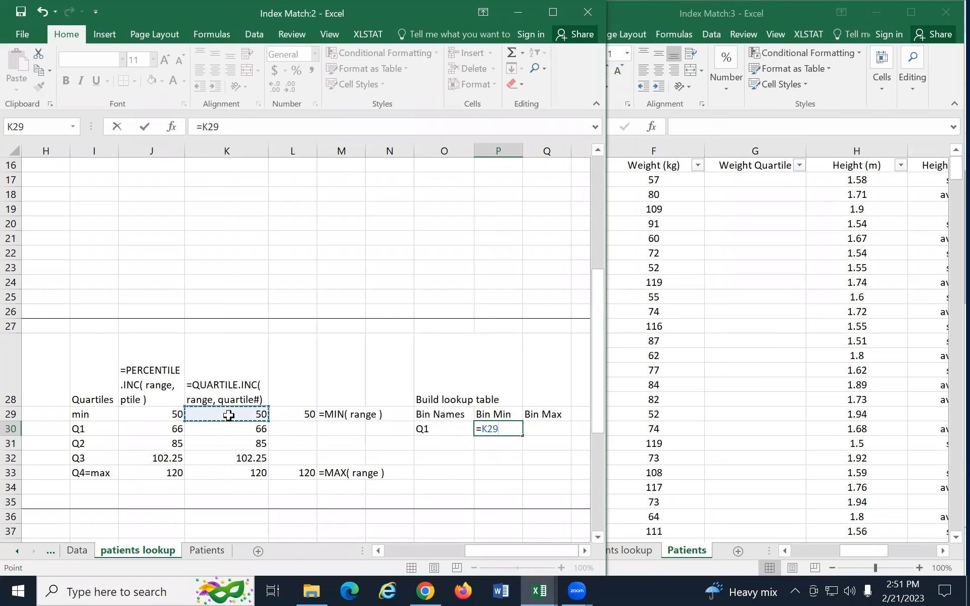
pyautogui.press('Return')
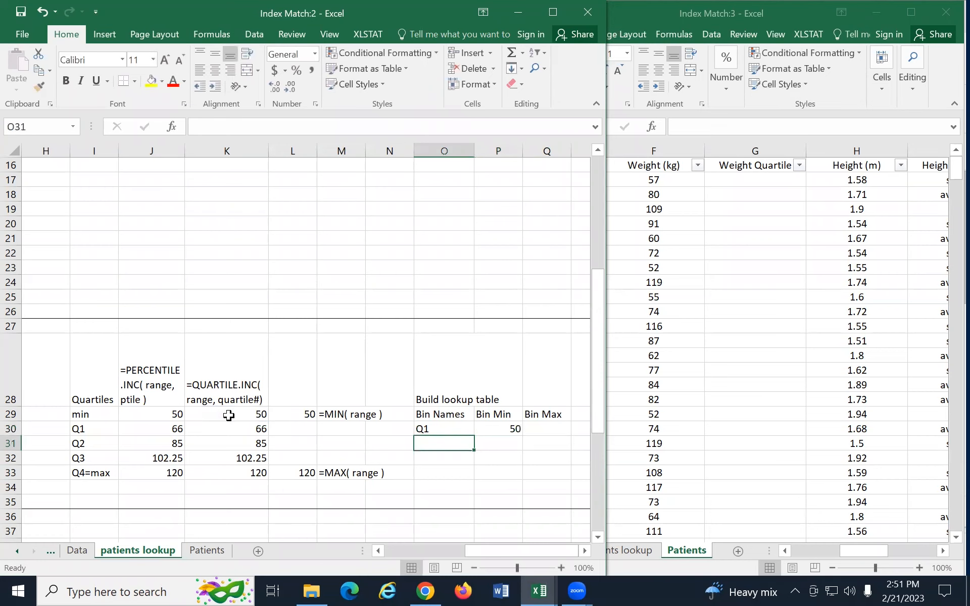
# Link the Q1 bin's maximum in Q30 to the first quartile with =K30.
pyautogui.click(555, 429)
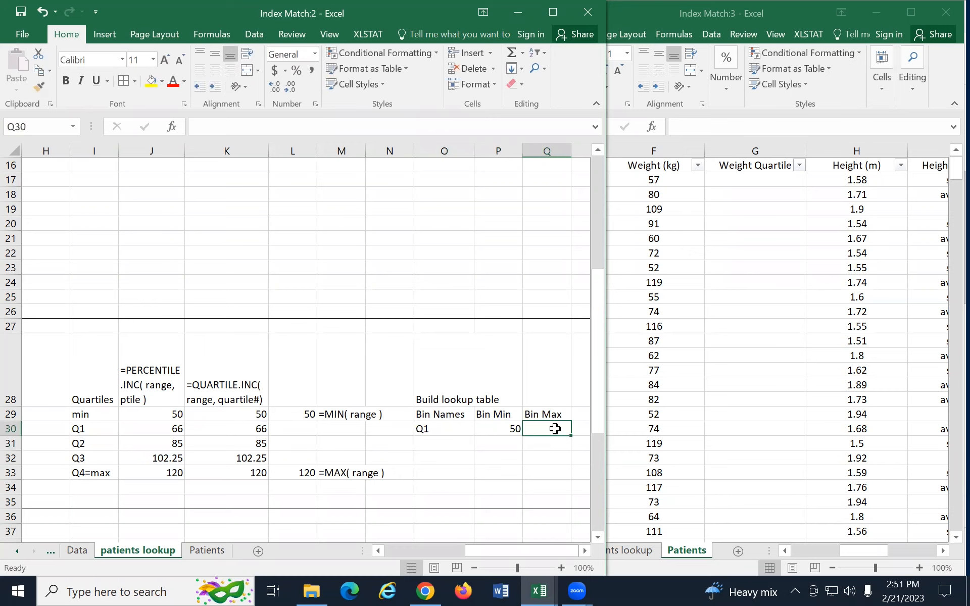
pyautogui.write('=')
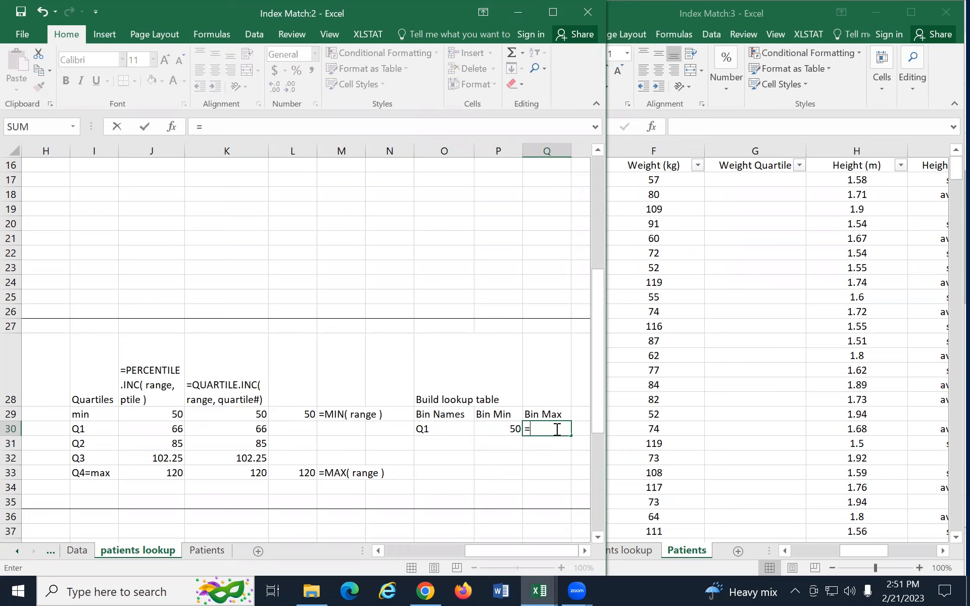
pyautogui.click(247, 431)
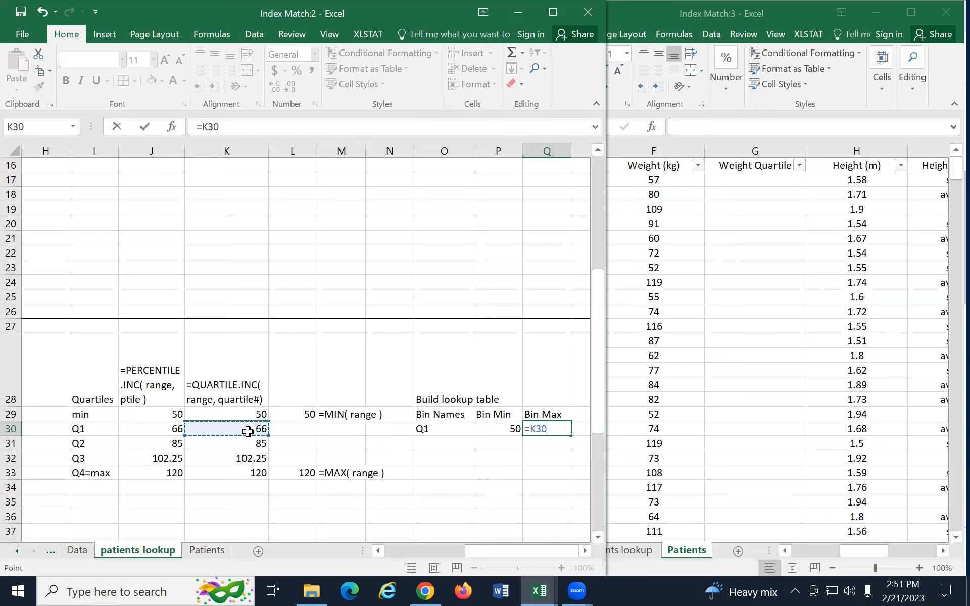
pyautogui.press('Return')
# Enter the remaining bin names Q2, Q3 and Q4 in O31:O33.
pyautogui.click(443, 444)
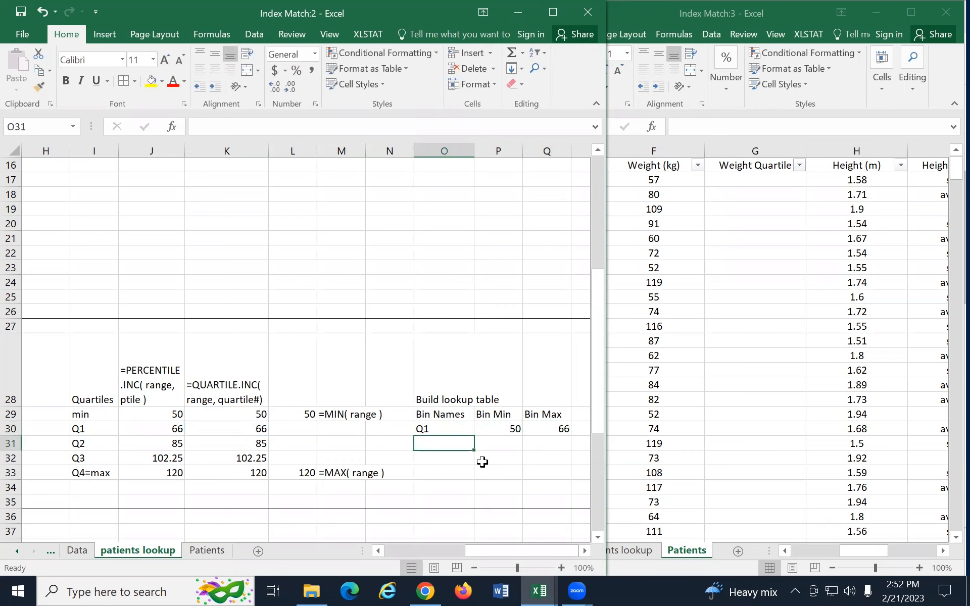
pyautogui.write('Q2')
pyautogui.press('Return')
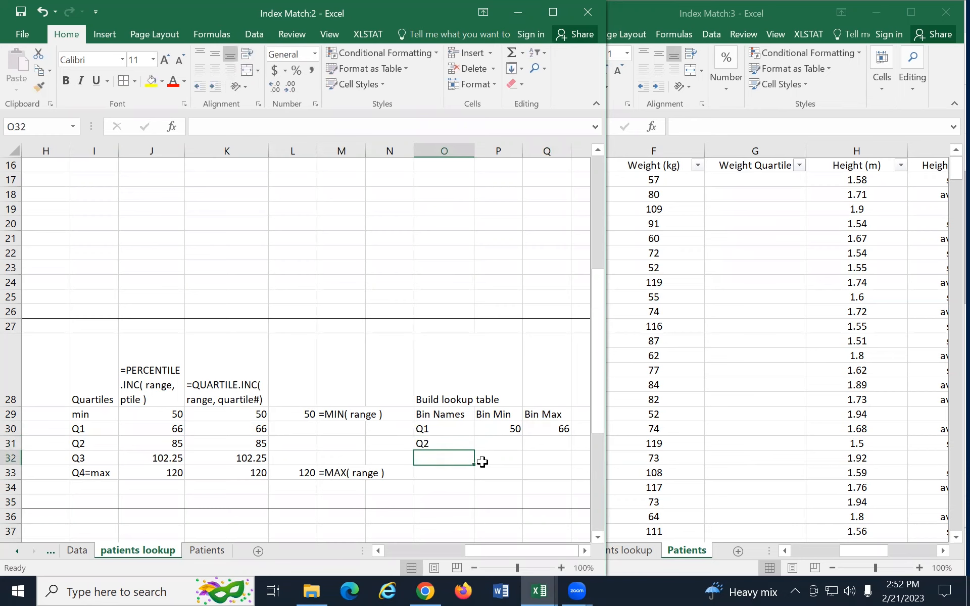
pyautogui.write('Q3')
pyautogui.press('Return')
pyautogui.write('Q4')
pyautogui.press('Return')
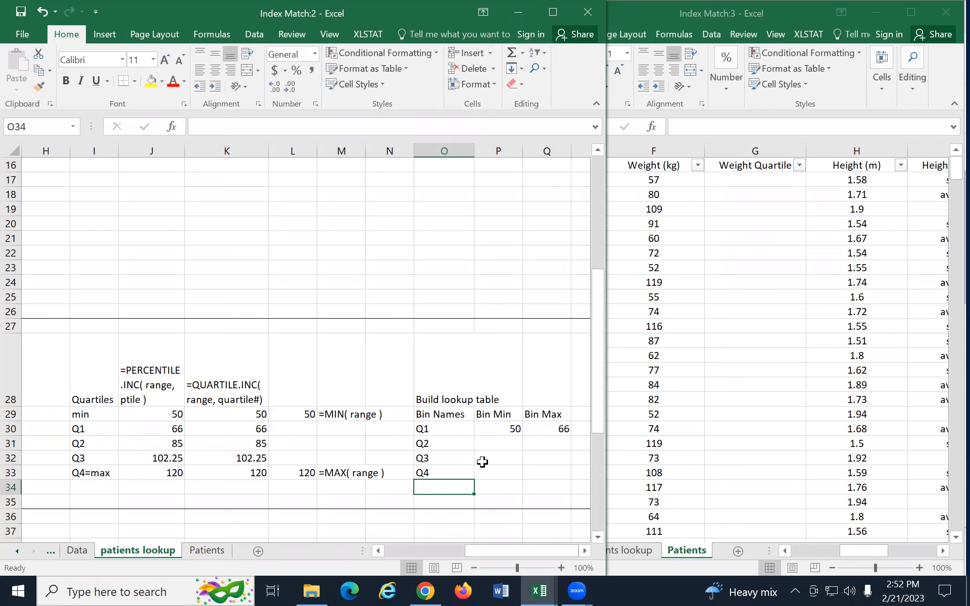
# Apply all borders to the lookup table range O29:Q33.
pyautogui.moveTo(420, 425); pyautogui.dragTo(553, 475)
pyautogui.moveTo(439, 409); pyautogui.dragTo(547, 475)
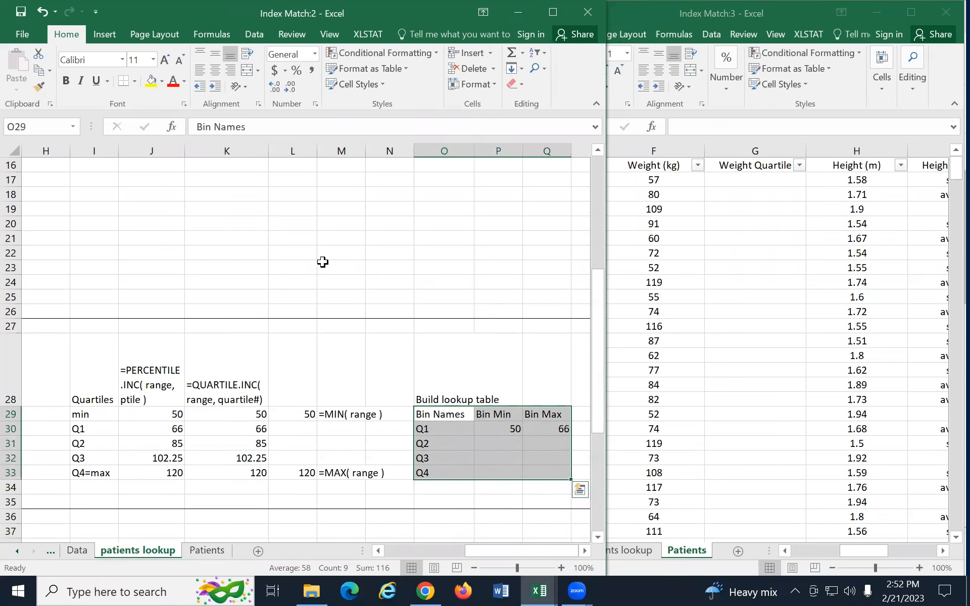
pyautogui.click(134, 82)
pyautogui.click(156, 202)
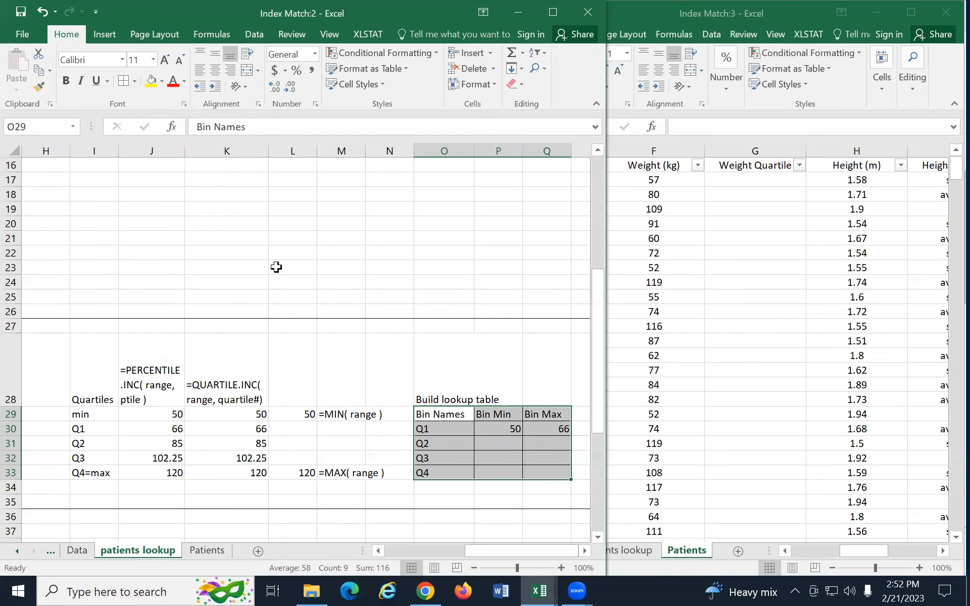
pyautogui.click(505, 335)
# Enter =K31 as the Q2 bin's maximum in Q31 and fill the formula down to Q33.
pyautogui.click(488, 444)
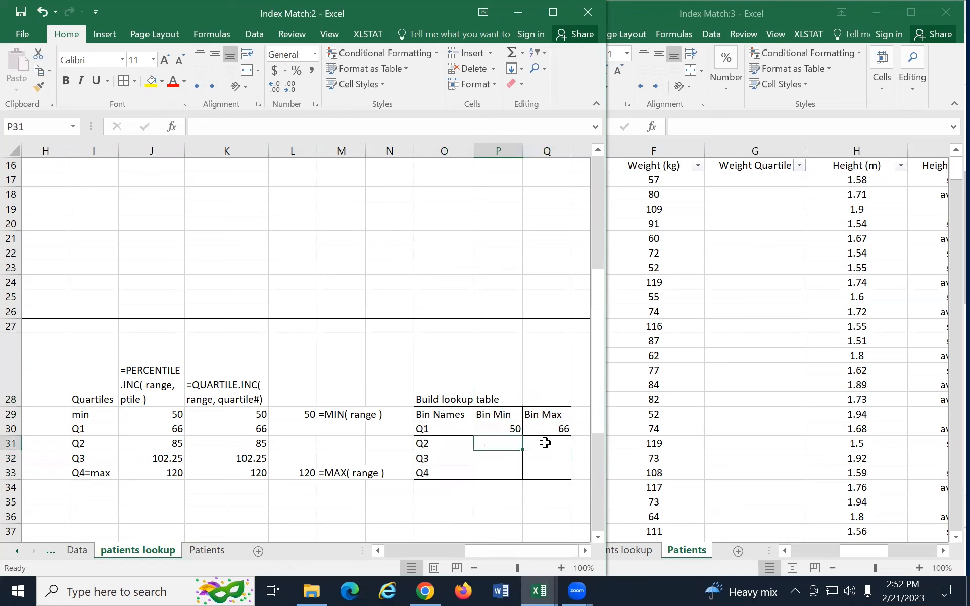
pyautogui.click(545, 442)
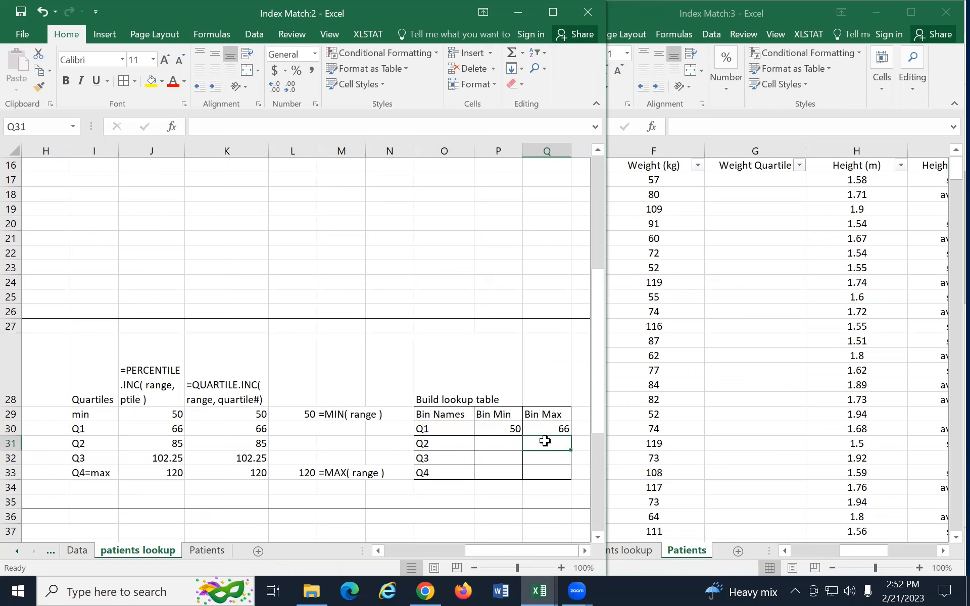
pyautogui.write('=')
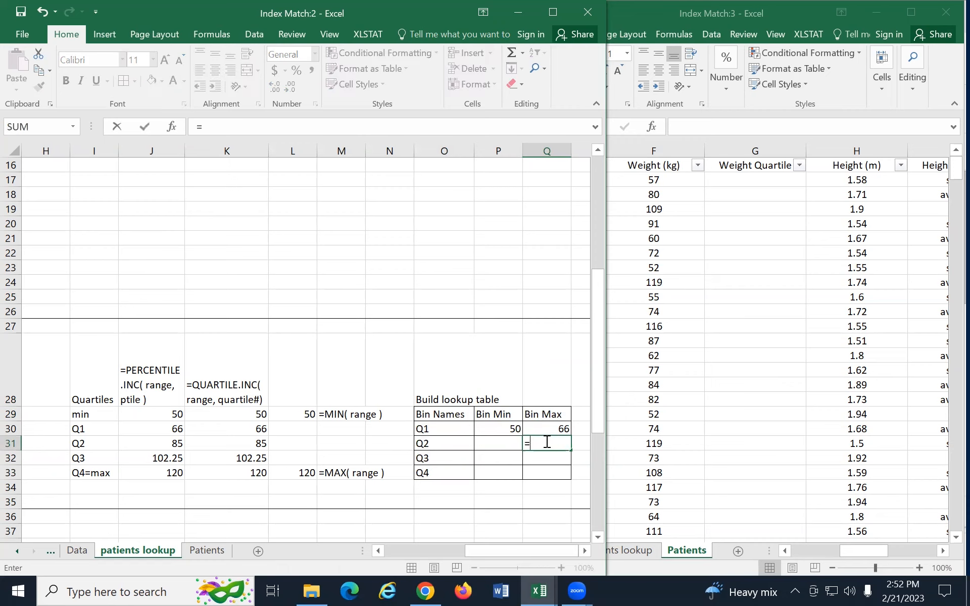
pyautogui.click(256, 444)
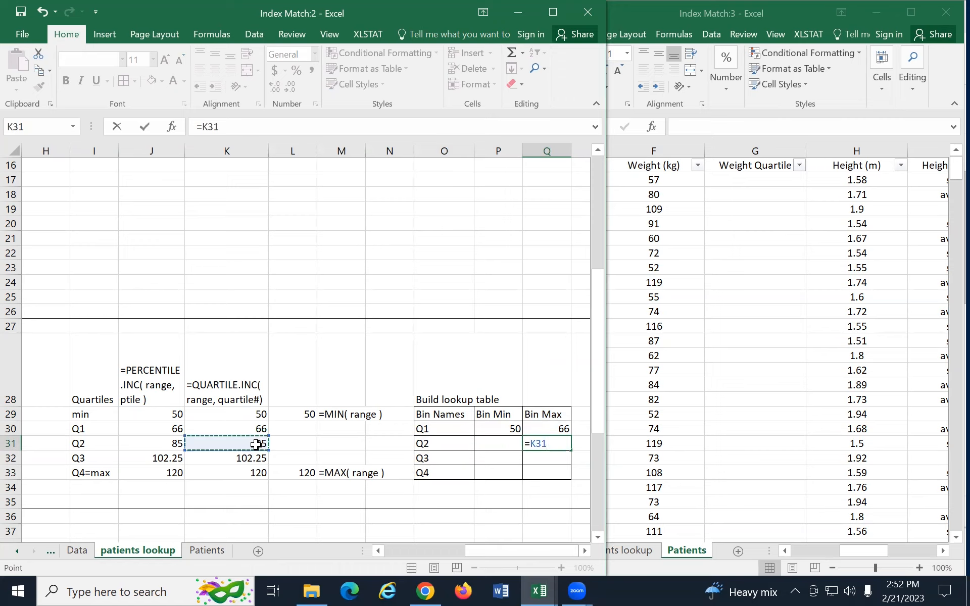
pyautogui.press('Return')
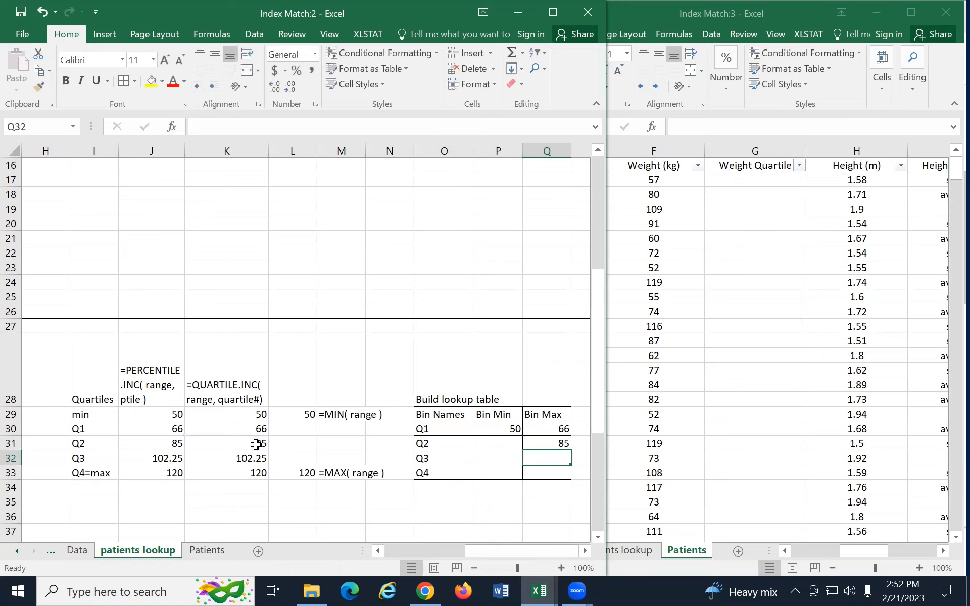
pyautogui.click(560, 442)
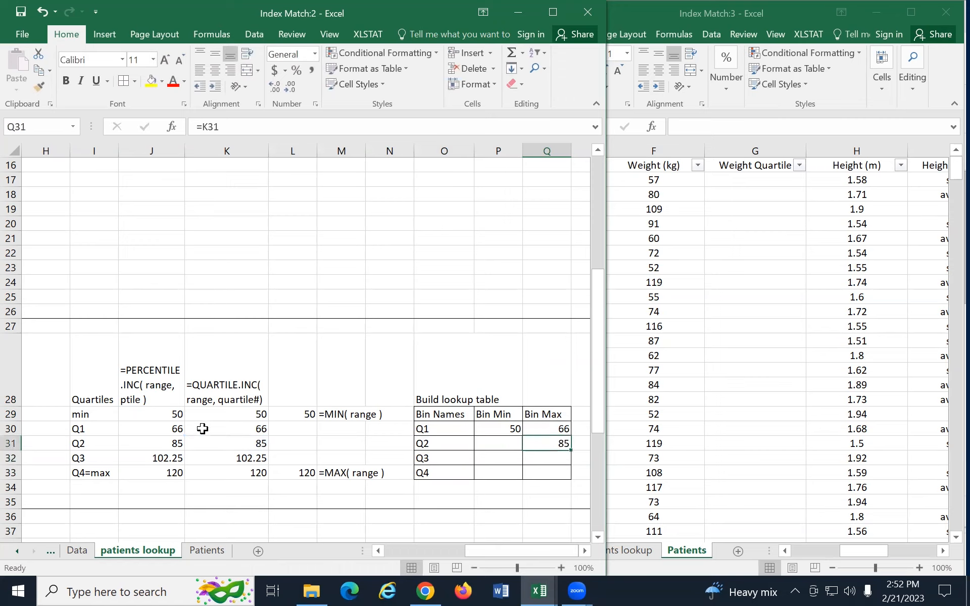
pyautogui.moveTo(571, 450); pyautogui.dragTo(569, 478)
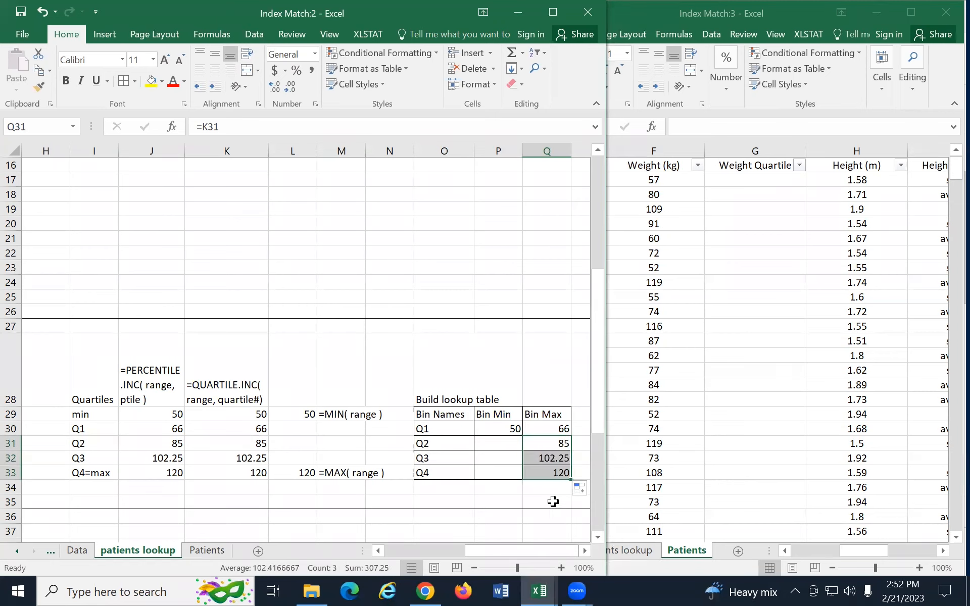
# Compare the Bin Max values in Q30:Q33 with the quartile results in columns J and K.
pyautogui.click(545, 473)
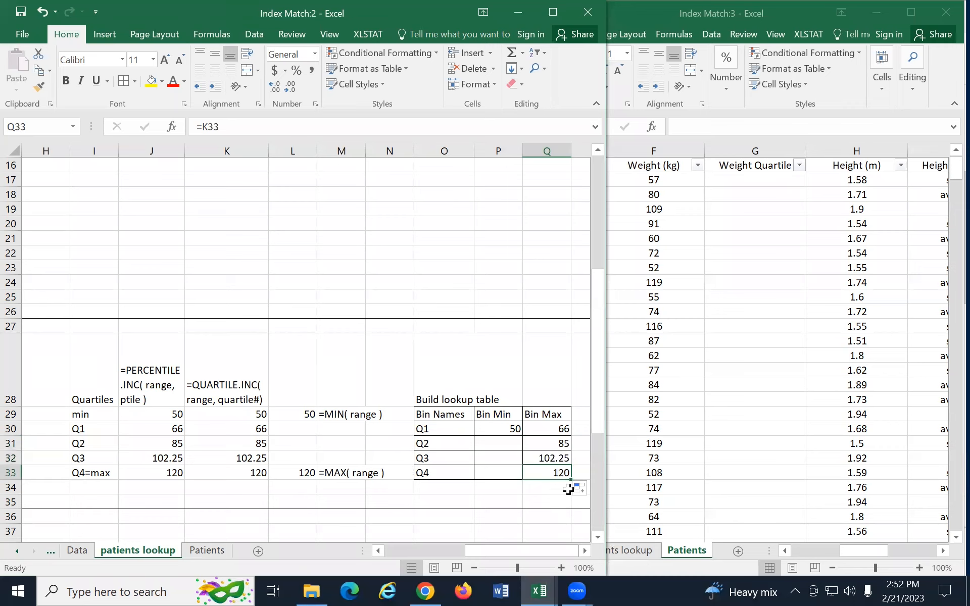
pyautogui.moveTo(223, 414); pyautogui.dragTo(226, 473)
pyautogui.moveTo(158, 418); pyautogui.dragTo(164, 473)
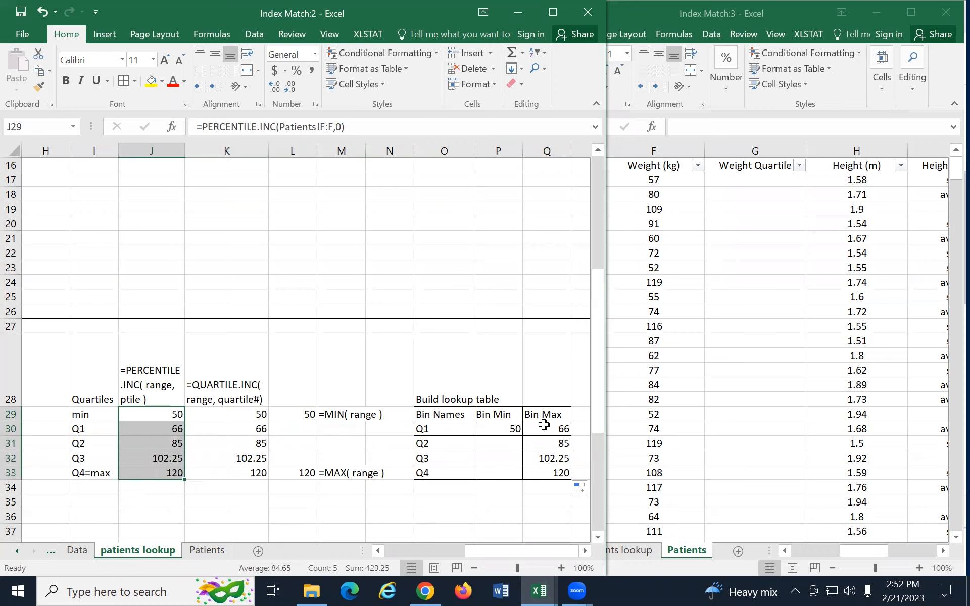
pyautogui.moveTo(544, 425); pyautogui.dragTo(550, 475)
pyautogui.moveTo(152, 429); pyautogui.dragTo(156, 467)
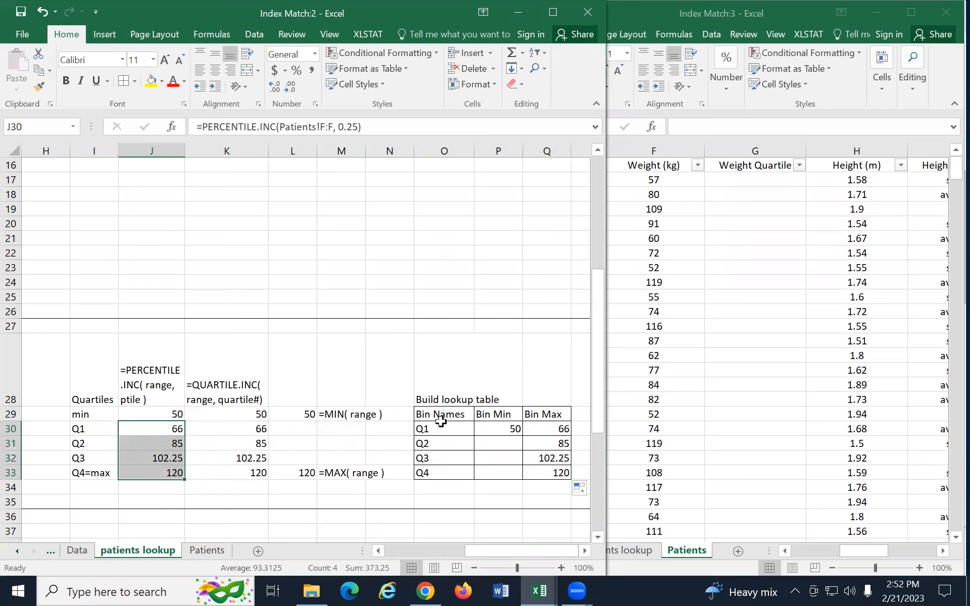
# Enter =Q30+1 as the Q2 bin's minimum in P31 and fill the formula down to P33.
pyautogui.click(494, 429)
pyautogui.scroll(-2, 495, 389)
pyautogui.click(497, 353)
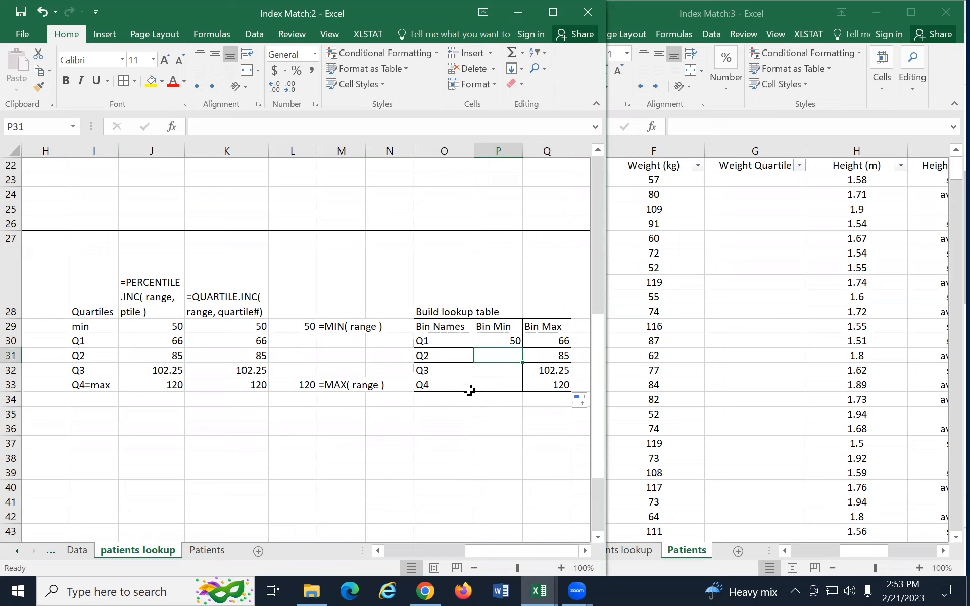
pyautogui.write('=')
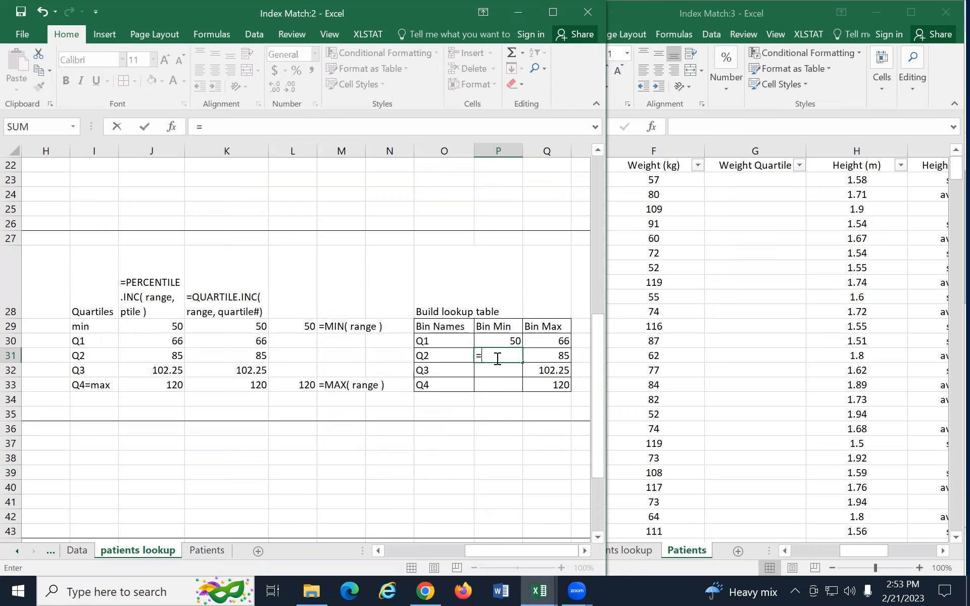
pyautogui.press('Up')
pyautogui.press('Right')
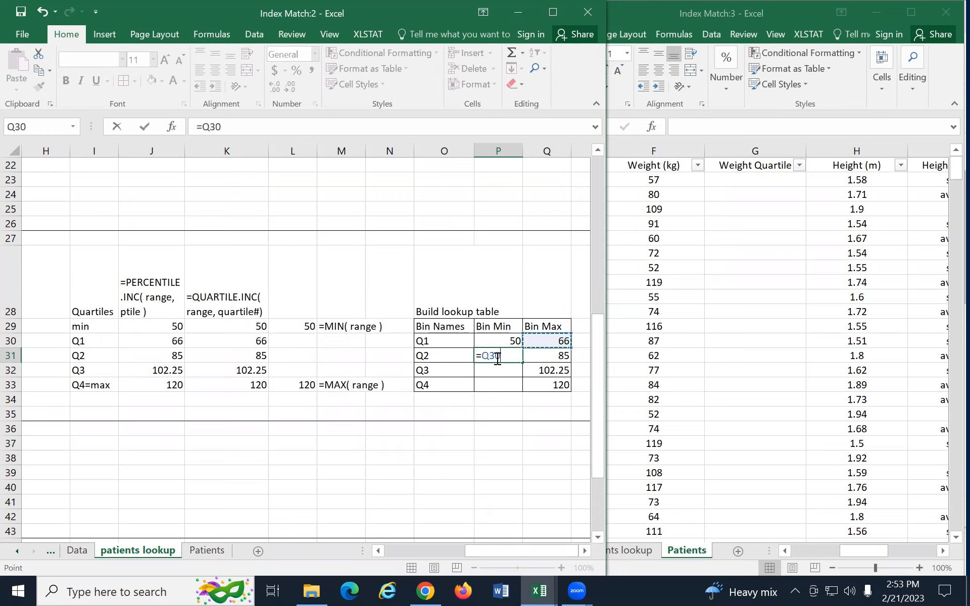
pyautogui.write('+')
pyautogui.write('1')
pyautogui.press('Return')
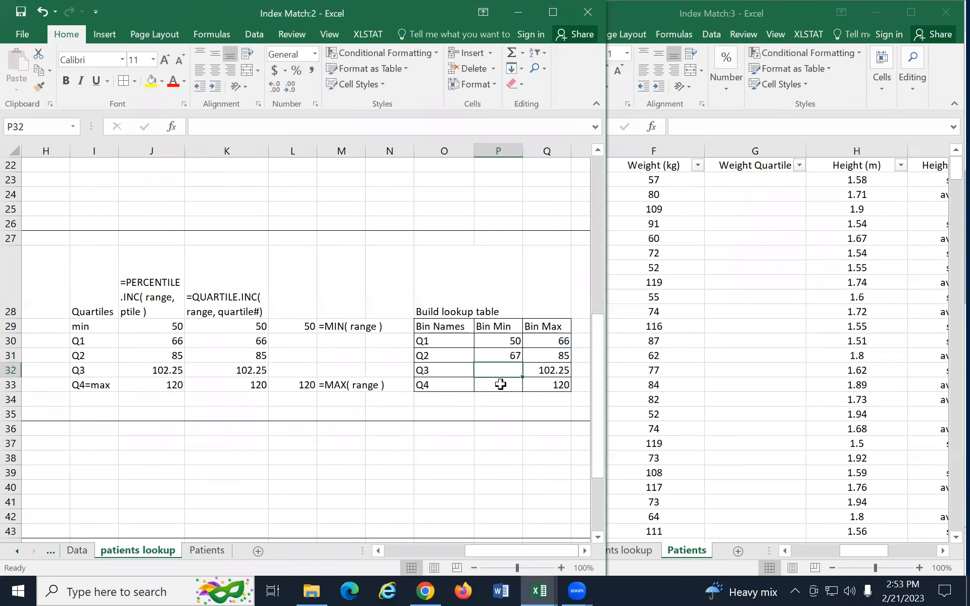
pyautogui.click(505, 357)
pyautogui.moveTo(524, 371); pyautogui.dragTo(520, 388)
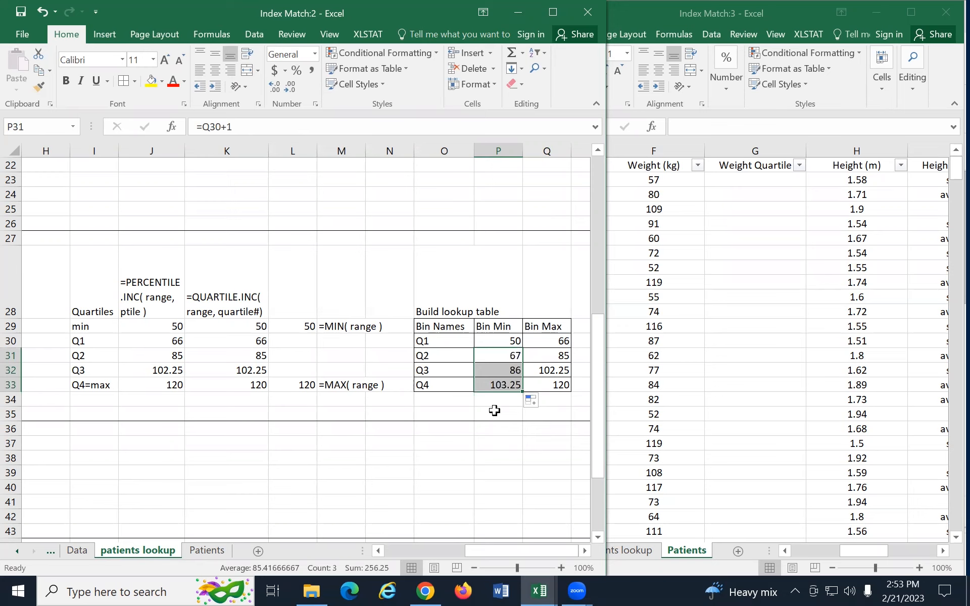
# Narrow the patients lookup window so the lookup table sits beside the Patients window without covering its weight columns.
pyautogui.click(606, 395)
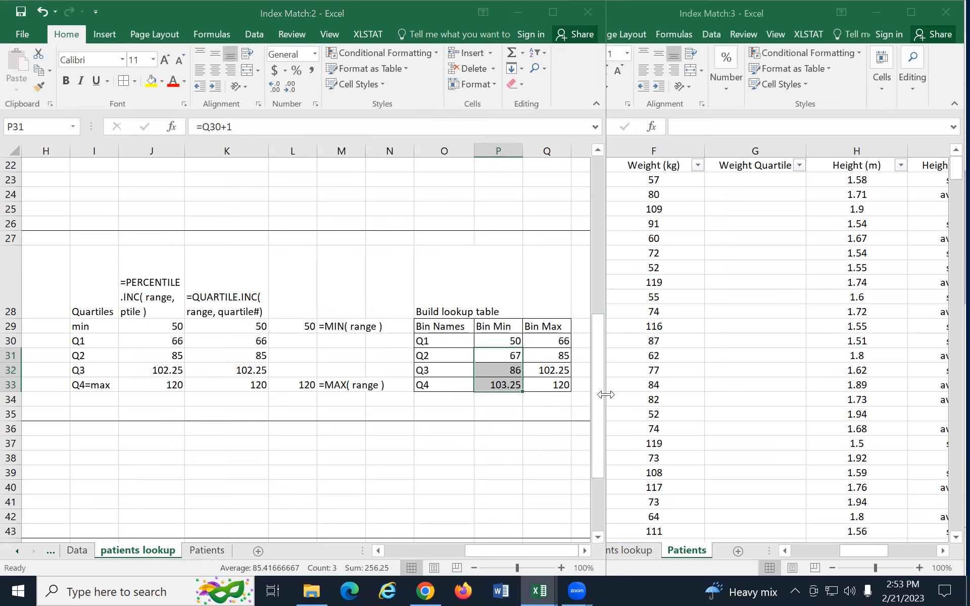
pyautogui.moveTo(606, 395); pyautogui.dragTo(450, 394)
pyautogui.moveTo(373, 555); pyautogui.dragTo(420, 555)
pyautogui.click(382, 414)
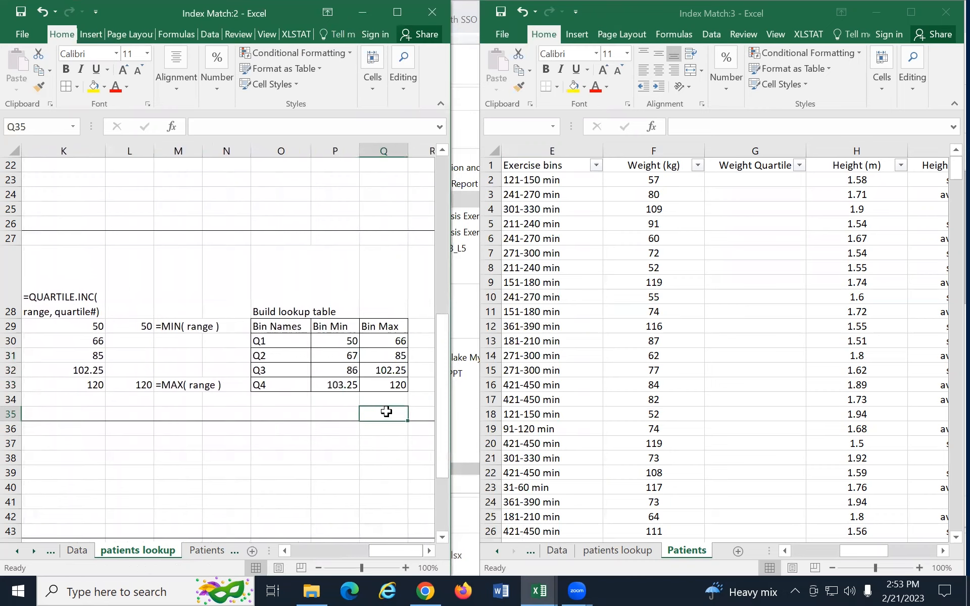
# Undo the centre alignment of the Weight Quartile column on the Patients sheet.
pyautogui.click(770, 185)
pyautogui.click(744, 179)
pyautogui.click(764, 143)
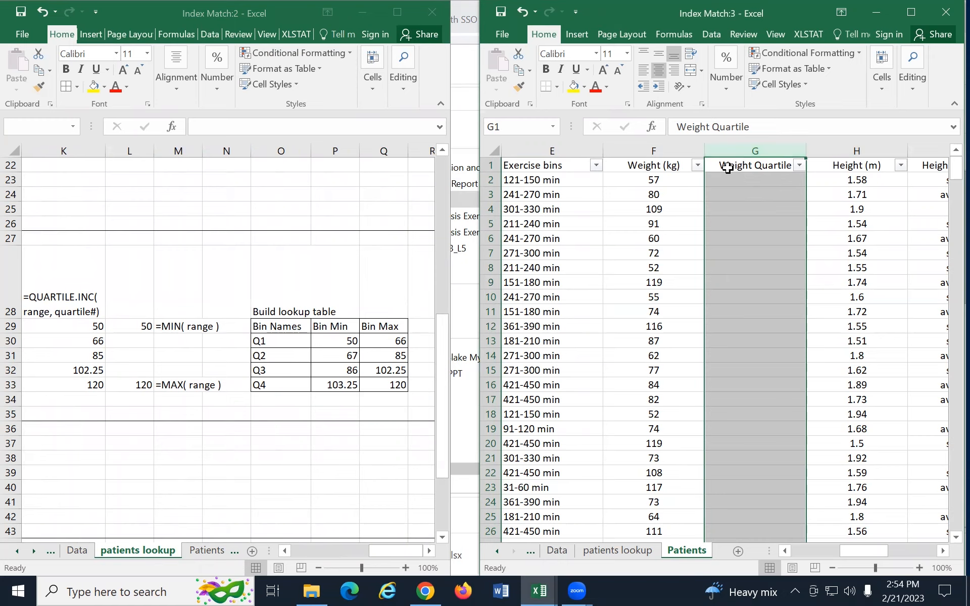
pyautogui.click(734, 182)
pyautogui.click(748, 165)
pyautogui.hotkey('ctrl', 'z')
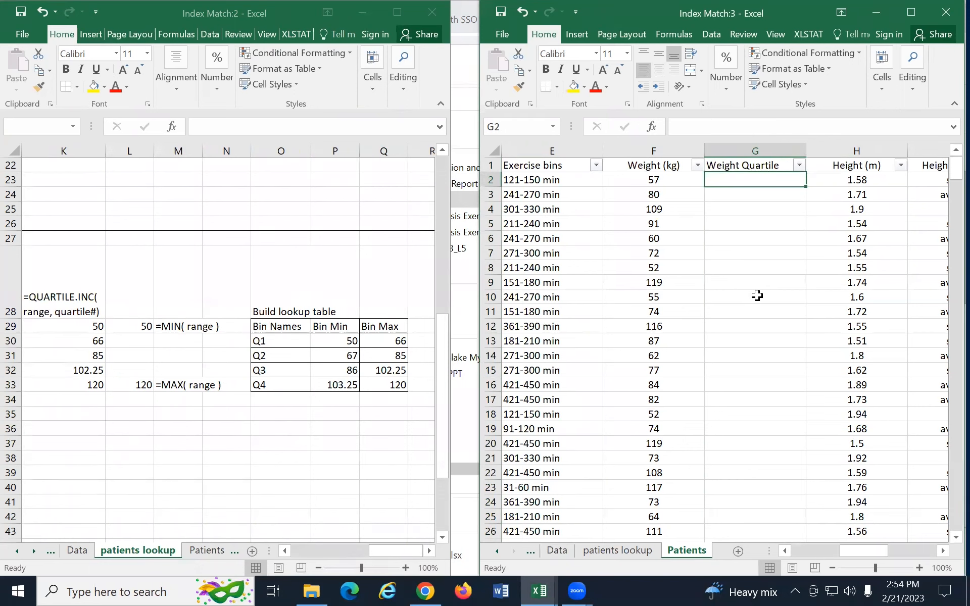
# Start an INDEX formula in G2 of the Patients sheet with the bin names 'patients lookup'!O30:O33 as the array.
pyautogui.write('=ind')
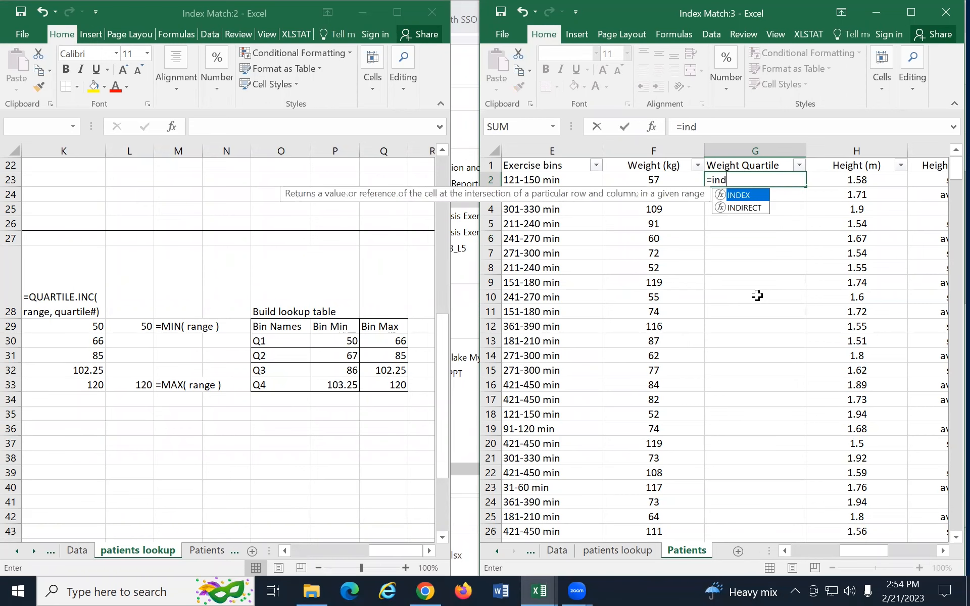
pyautogui.press('Tab')
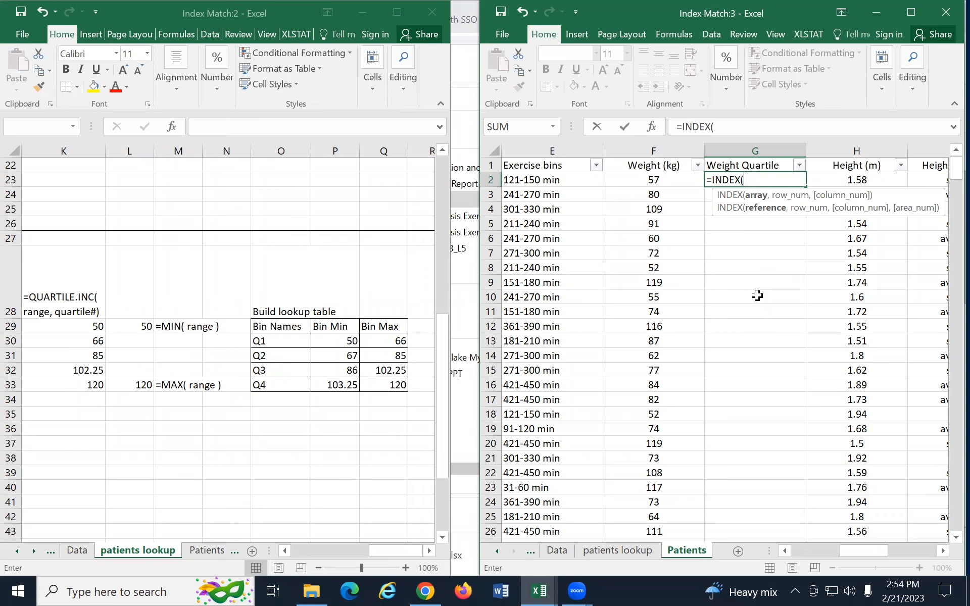
pyautogui.click(261, 343)
pyautogui.moveTo(263, 360); pyautogui.dragTo(263, 387)
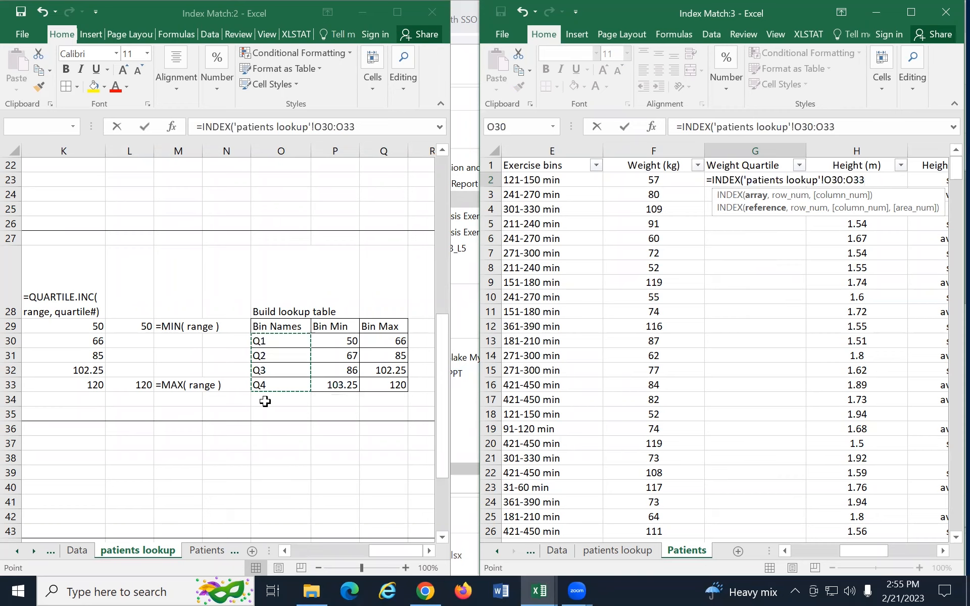
pyautogui.write(',')
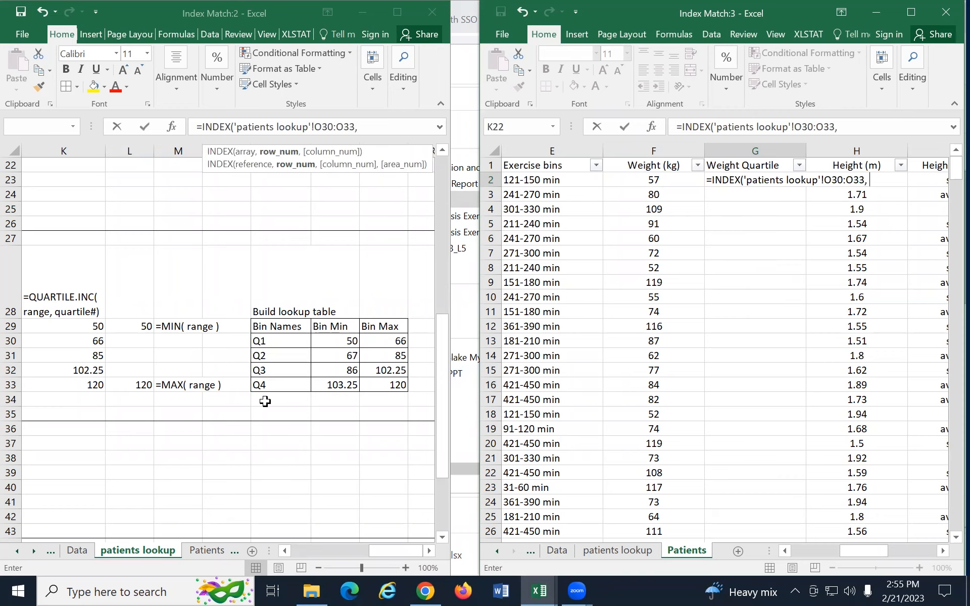
# Complete the G2 formula with MATCH(F2,'patients lookup'!P30:P33,1) as the row number.
pyautogui.write(' m')
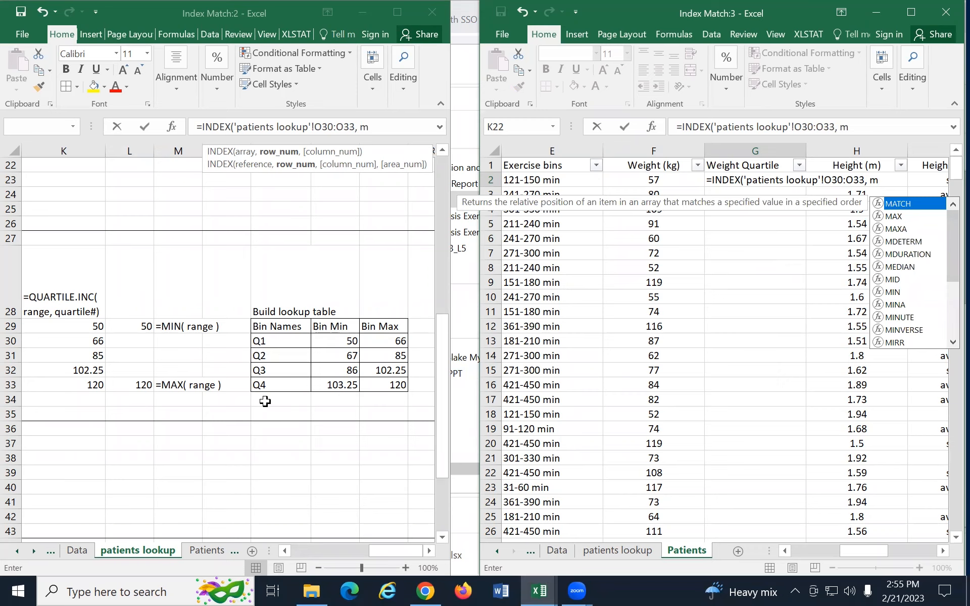
pyautogui.write('at')
pyautogui.press('Tab')
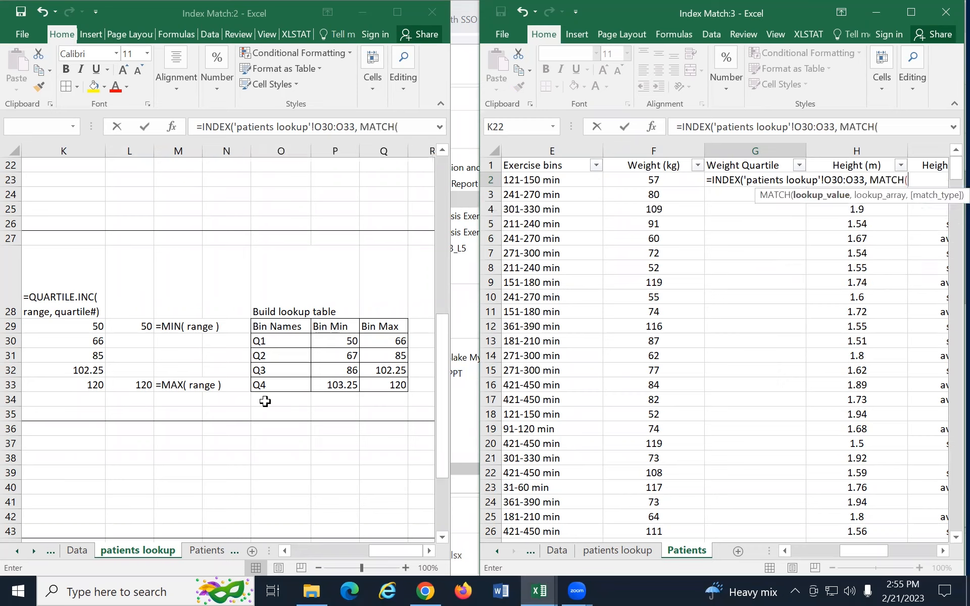
pyautogui.click(942, 551)
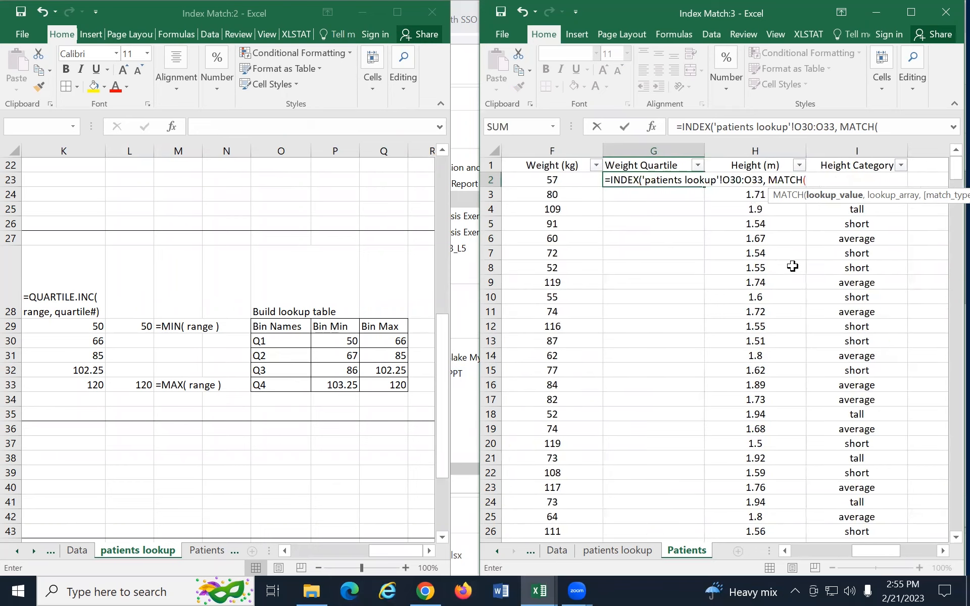
pyautogui.click(546, 180)
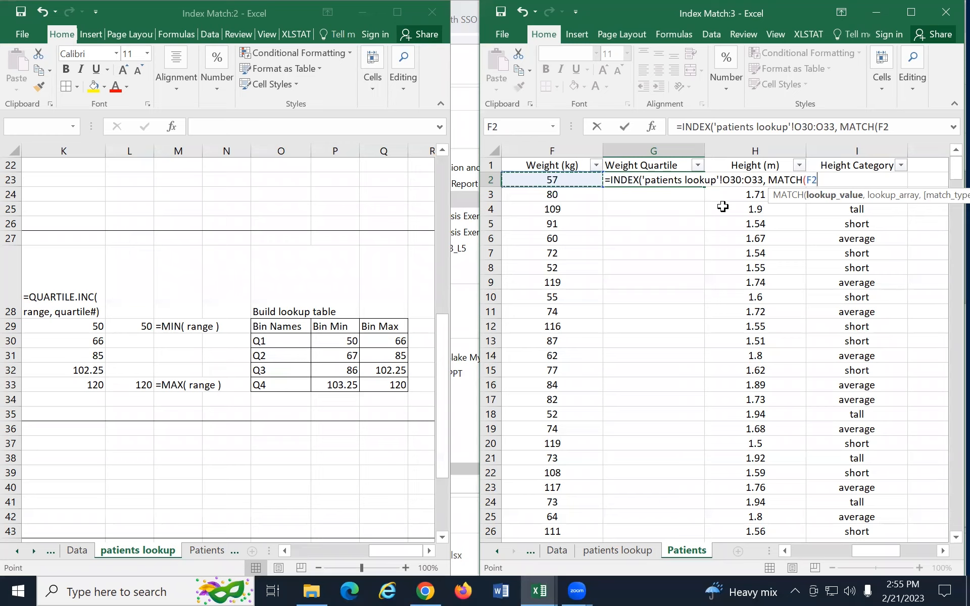
pyautogui.write(',')
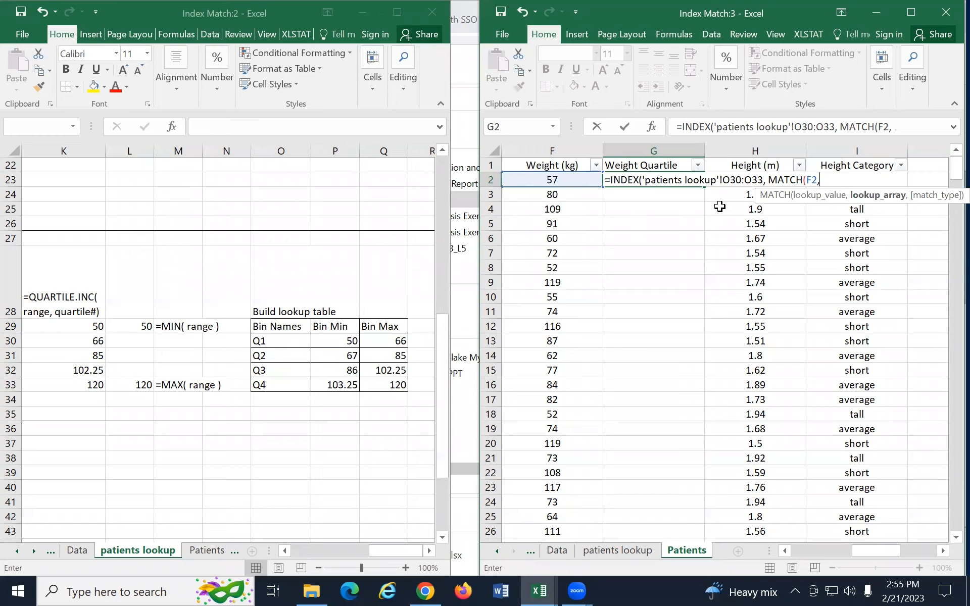
pyautogui.click(333, 342)
pyautogui.moveTo(333, 341); pyautogui.dragTo(326, 377)
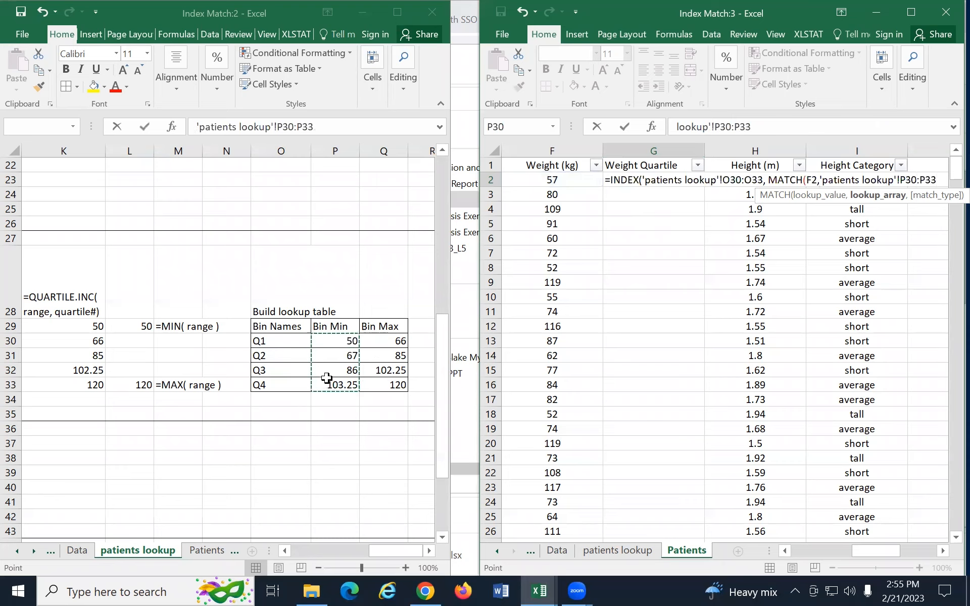
pyautogui.write(',1')
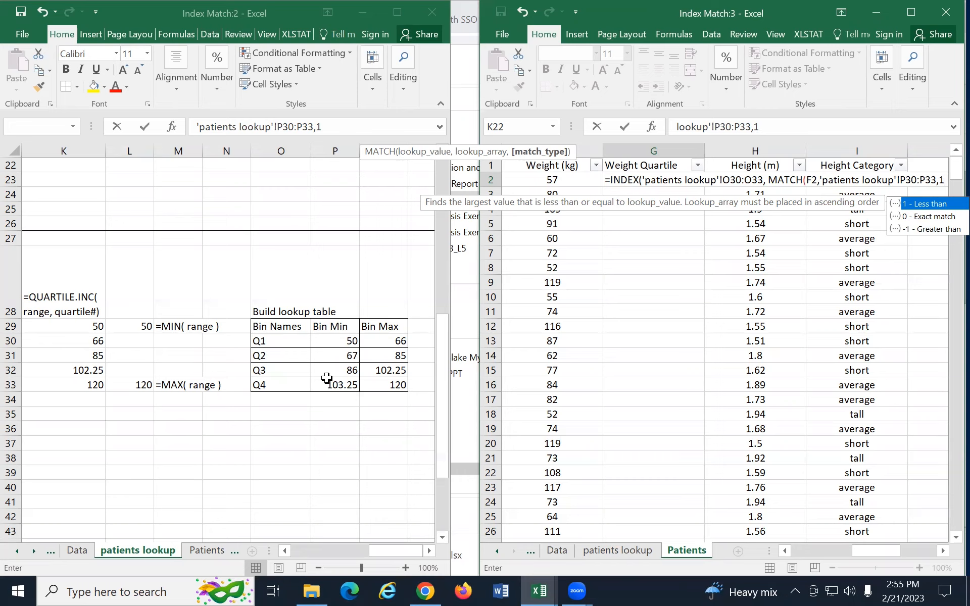
pyautogui.write('))')
pyautogui.press('Return')
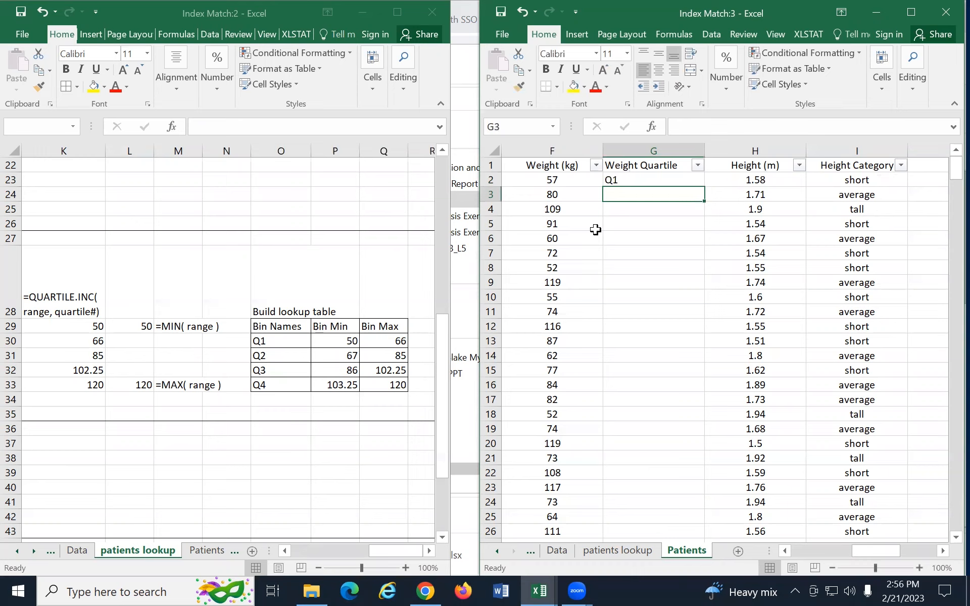
# Make both lookup ranges in the G2 formula absolute, as $O$30:$O$33 and $P$30:$P$33.
pyautogui.click(613, 182)
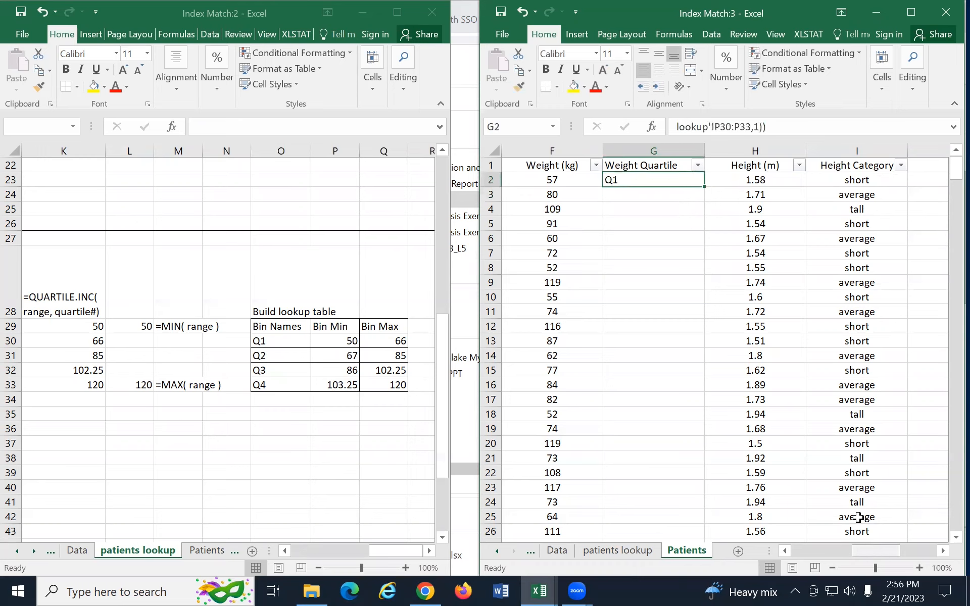
pyautogui.moveTo(476, 142); pyautogui.dragTo(397, 148)
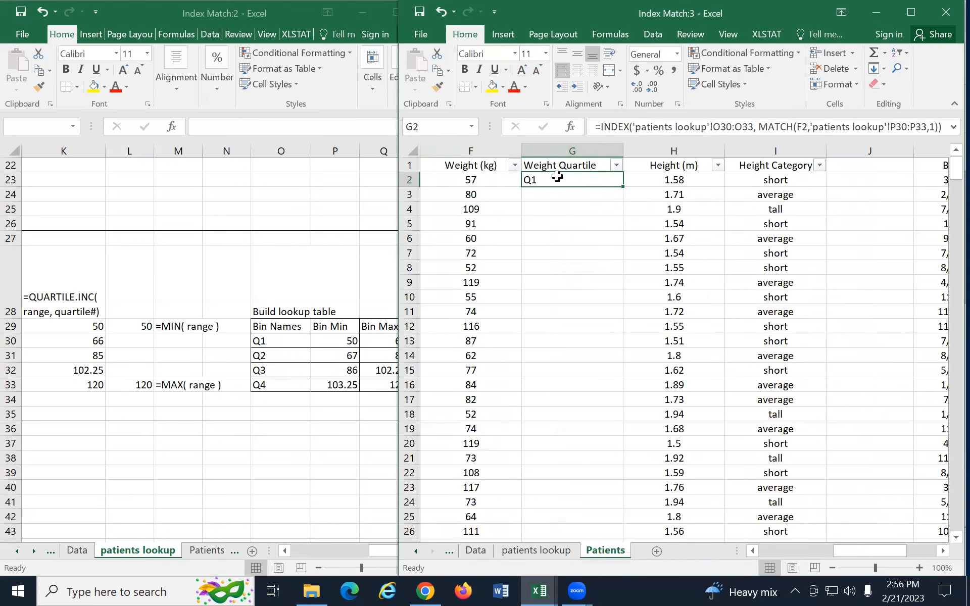
pyautogui.click(725, 125)
pyautogui.moveTo(724, 124); pyautogui.dragTo(751, 125)
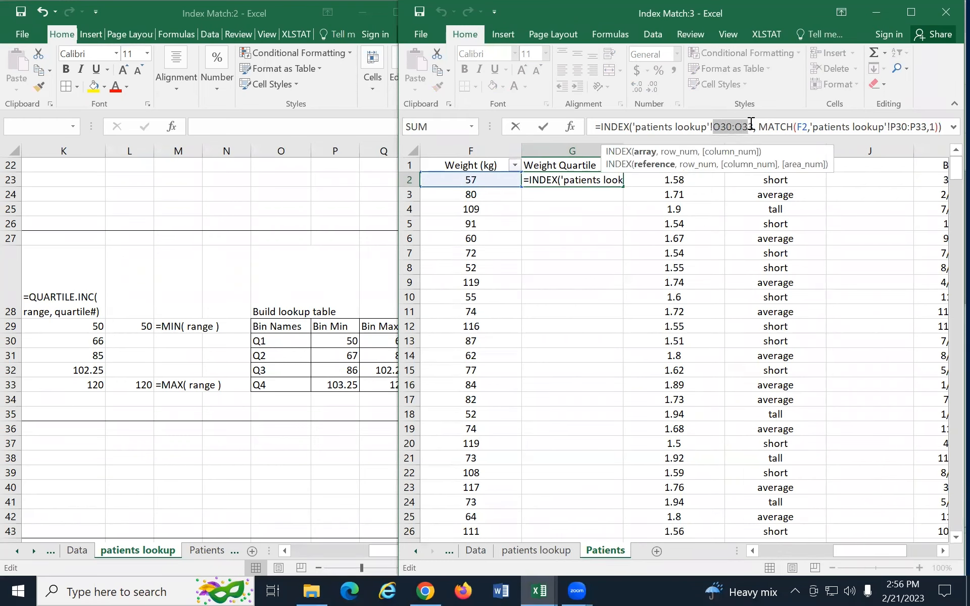
pyautogui.press('F4')
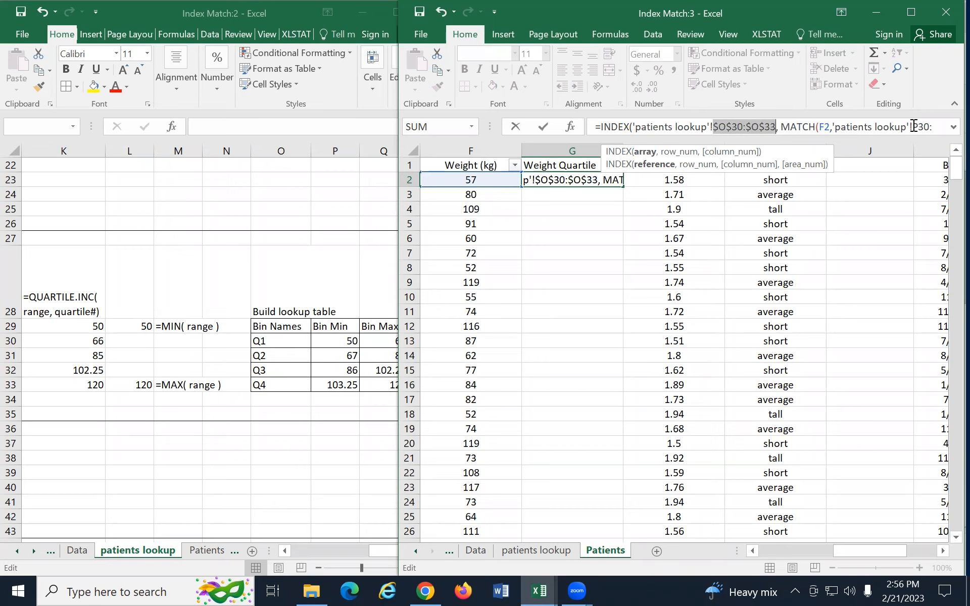
pyautogui.click(953, 127)
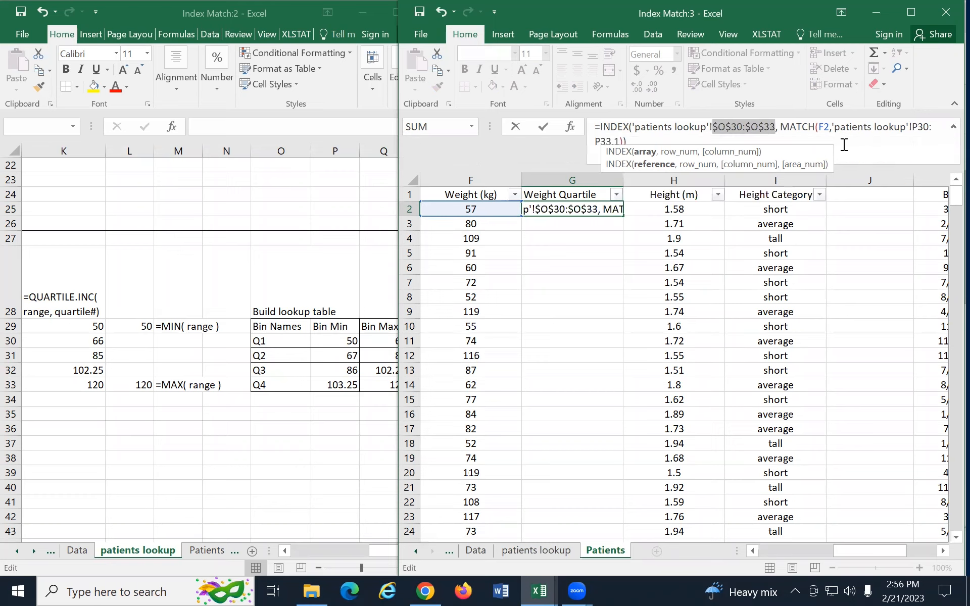
pyautogui.click(929, 132)
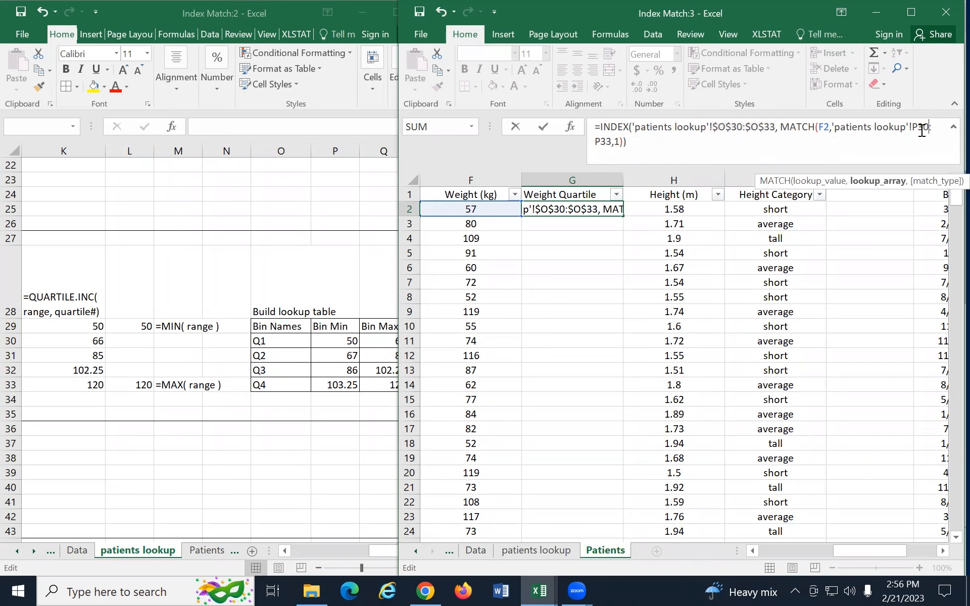
pyautogui.moveTo(909, 130); pyautogui.dragTo(610, 144)
pyautogui.press('F4')
pyautogui.press('Return')
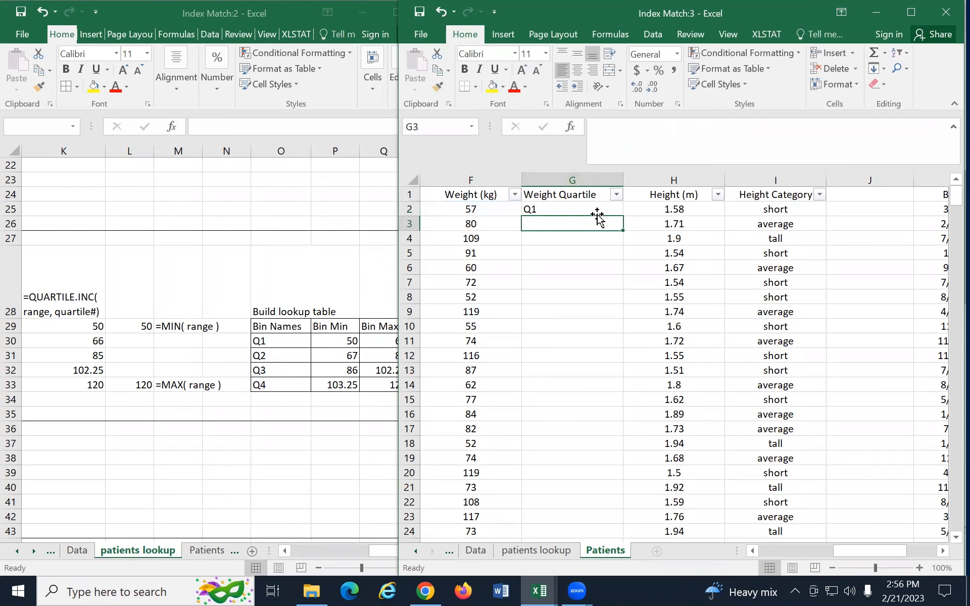
# Fill the G2 formula down the whole Weight Quartile column and open G2's formula for inspection.
pyautogui.click(613, 212)
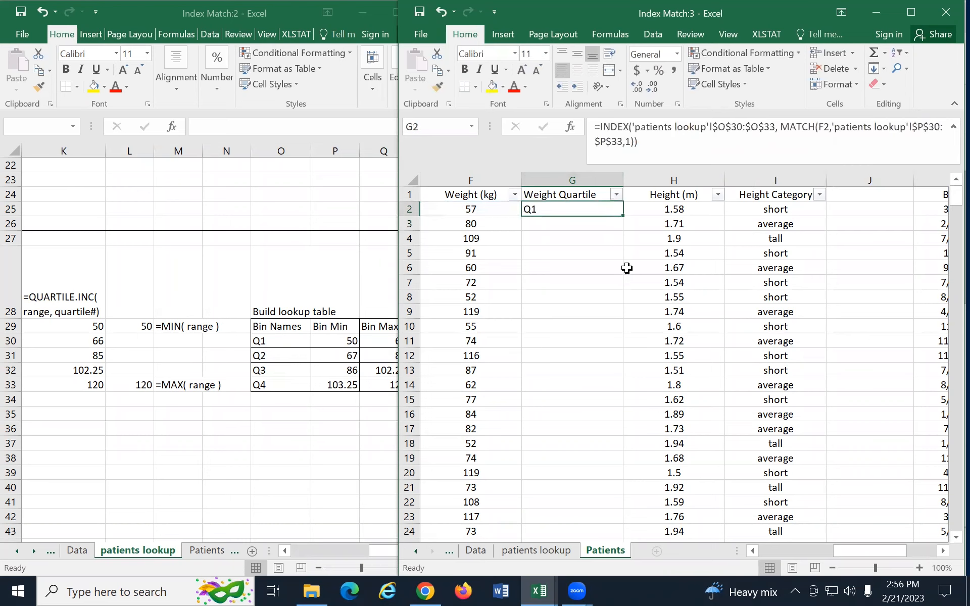
pyautogui.doubleClick(622, 215)
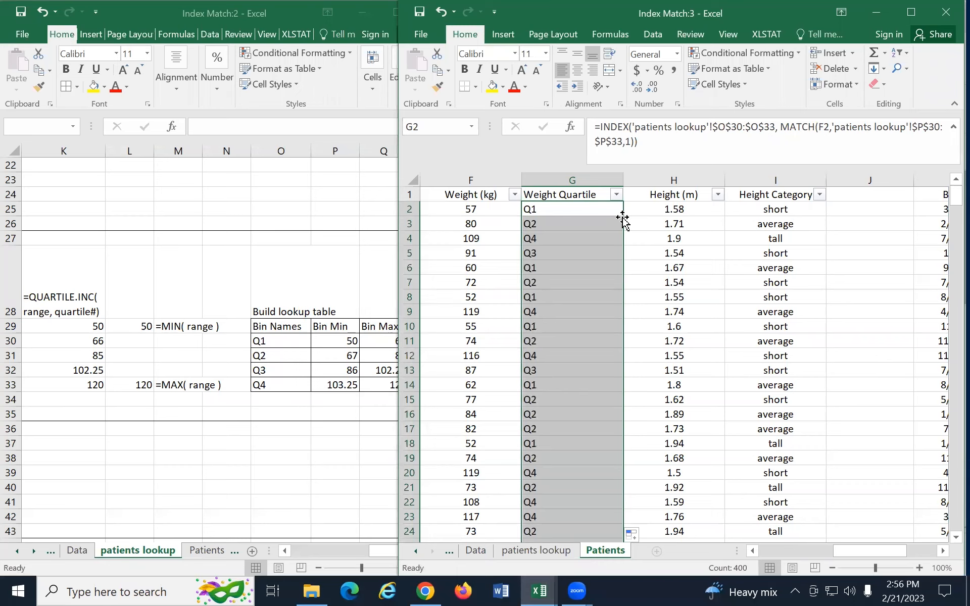
pyautogui.press('F2')
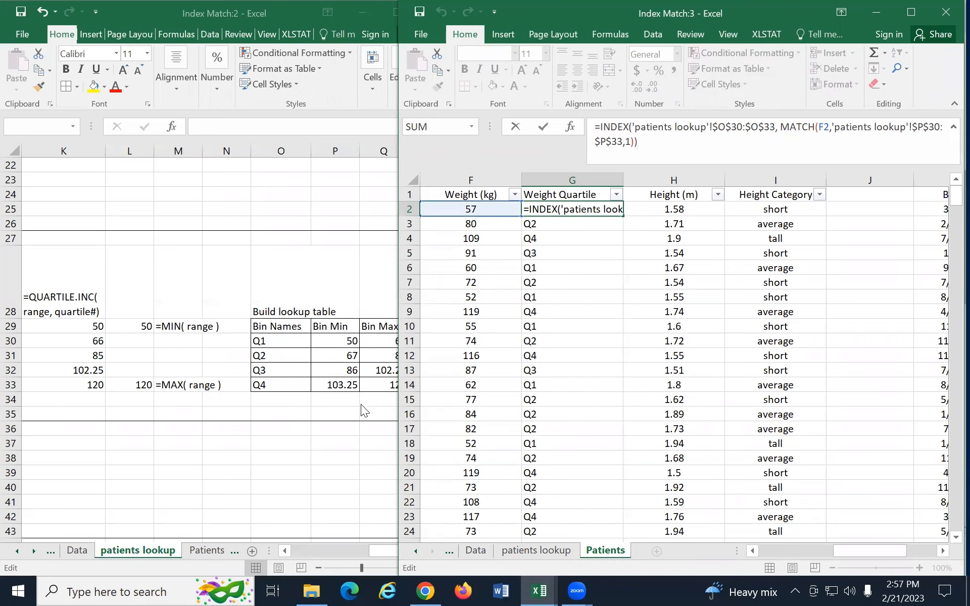